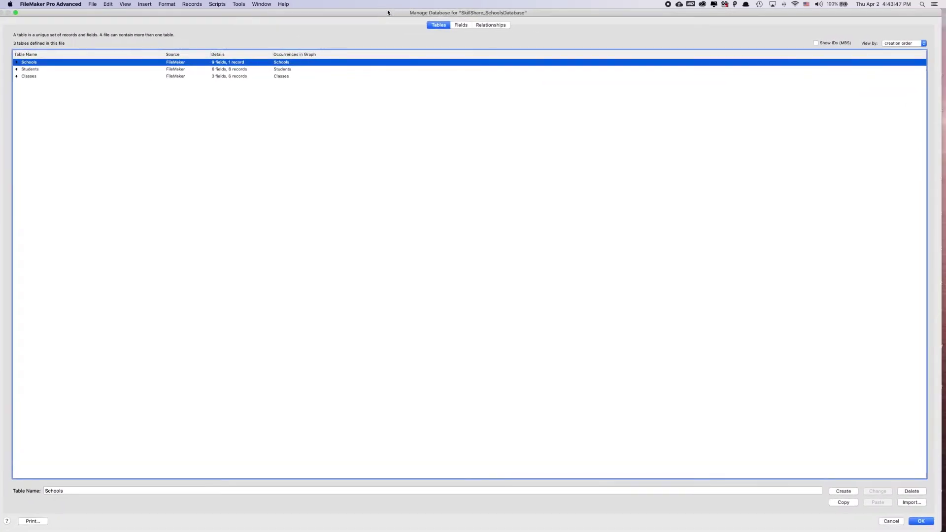
Switch Manage Database to the Relationships graph and move it down to reveal the Schools layout
left_click(498, 25)
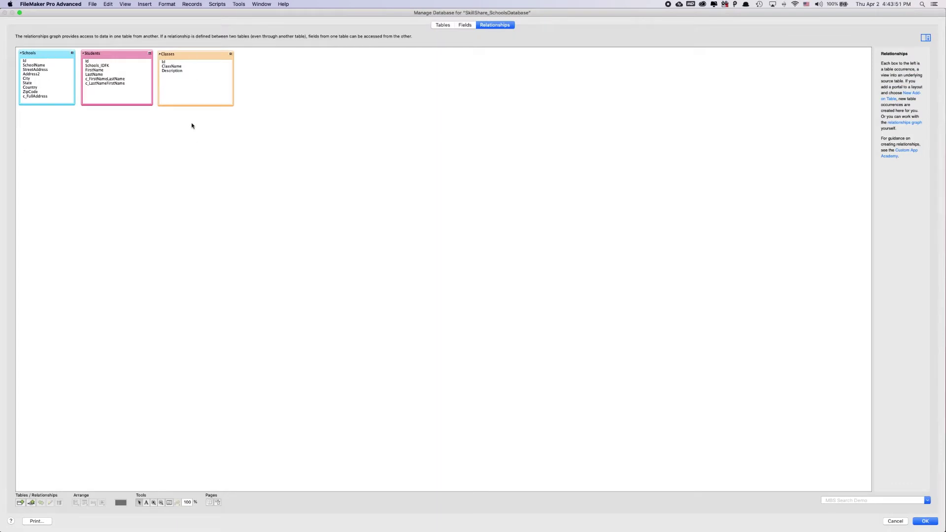
left_click_drag(264, 14, 268, 242)
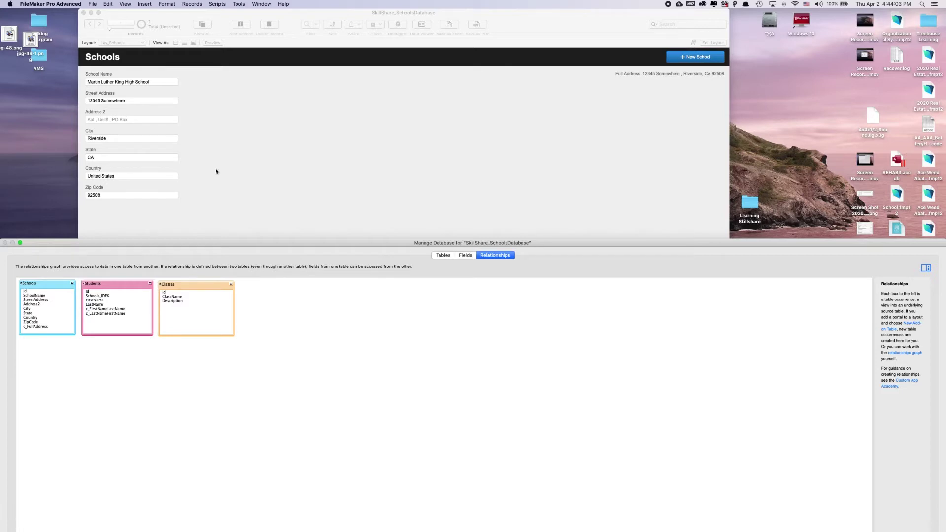
Raise the Manage Database window over the Schools layout, checking the Students and Classes occurrences
left_click_drag(202, 242, 206, 227)
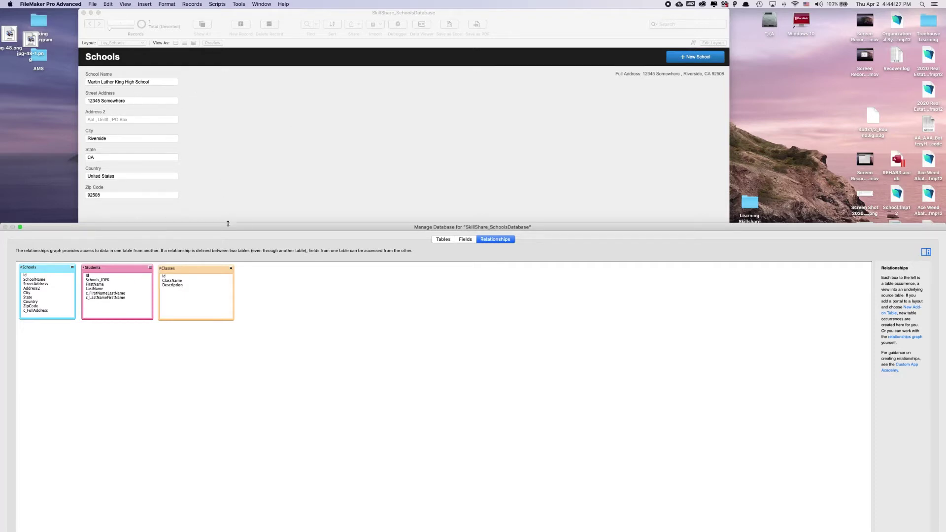
mouse_move(227, 223)
left_mouse_down()
mouse_move(228, 71)
mouse_move(238, 175)
mouse_move(232, 219)
left_mouse_up()
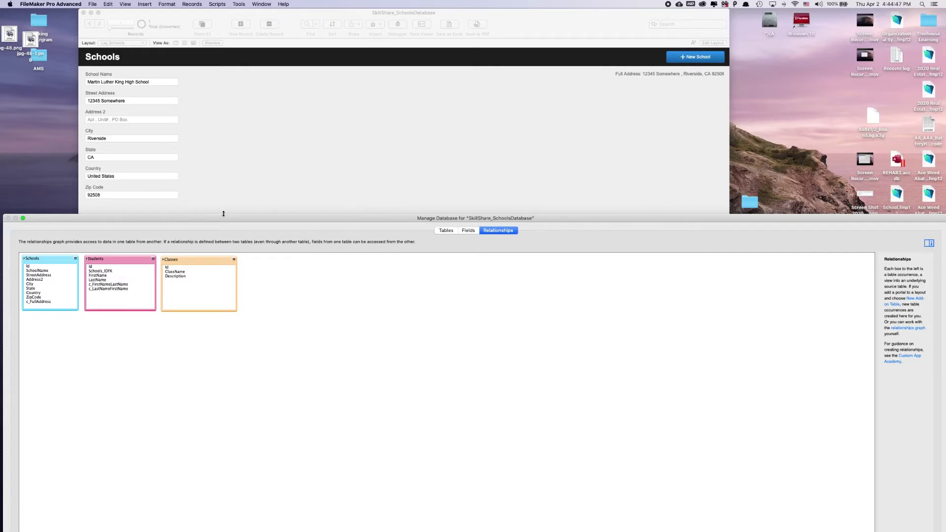
left_click_drag(105, 257, 104, 257)
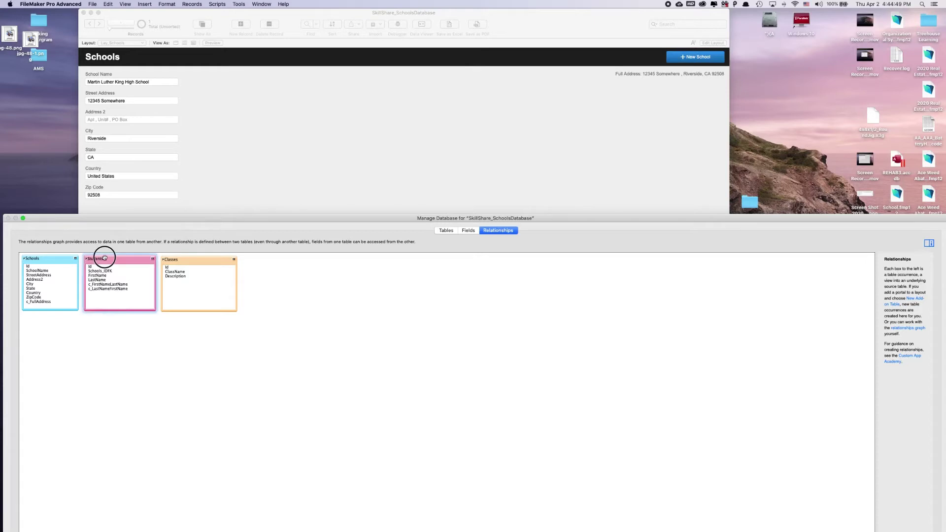
left_click(176, 259)
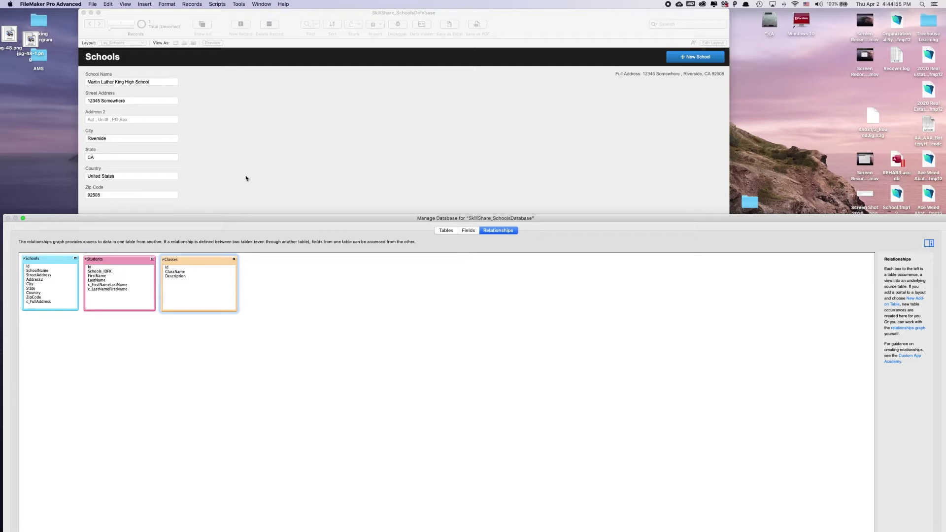
left_click_drag(257, 218, 258, 195)
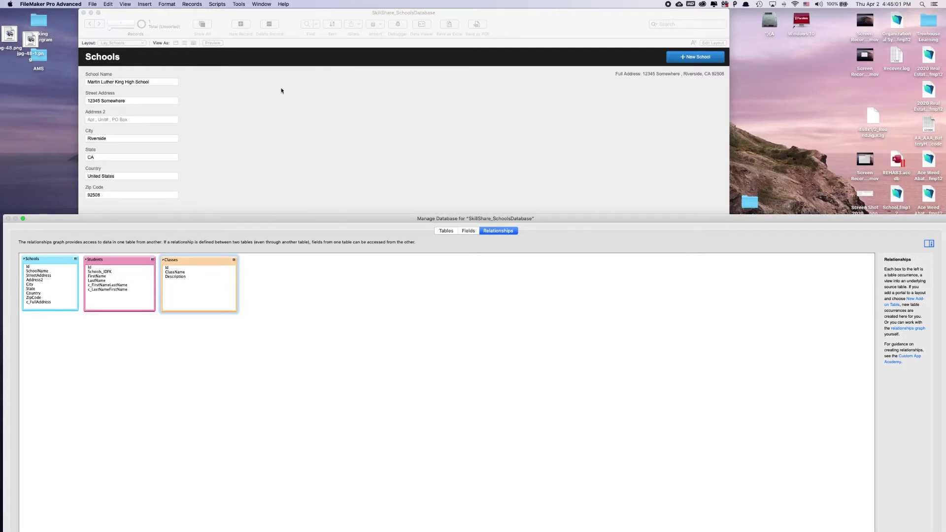
left_click(290, 311)
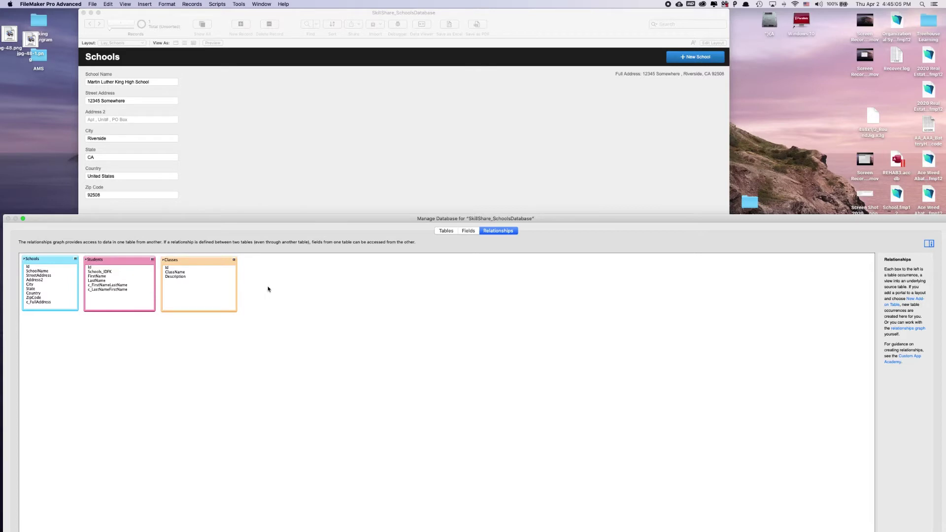
Move the window to the top of the screen, dropping Schools lower with Students to its right
left_click_drag(305, 221, 306, 20)
left_click_drag(44, 59, 51, 151)
left_click_drag(107, 59, 227, 148)
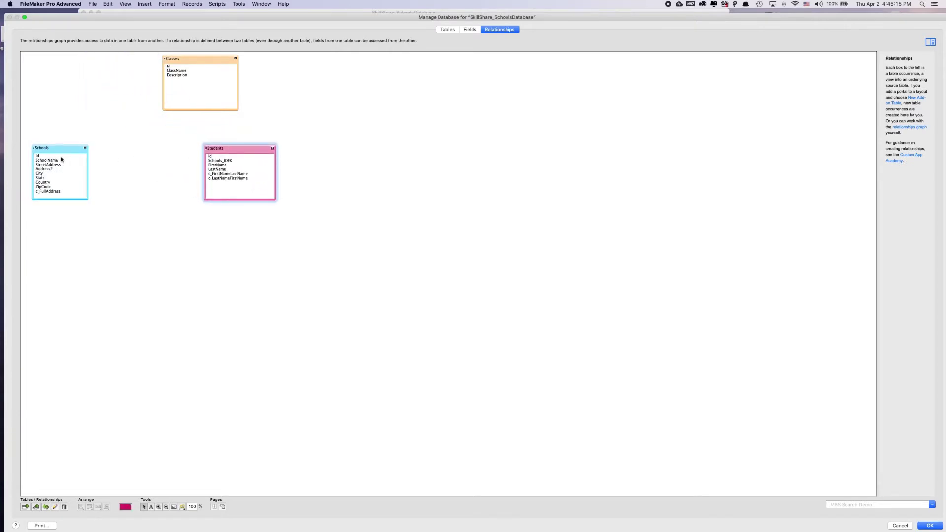
Line Students up on the same row as Schools, then go back to the Tables list
left_click(173, 186)
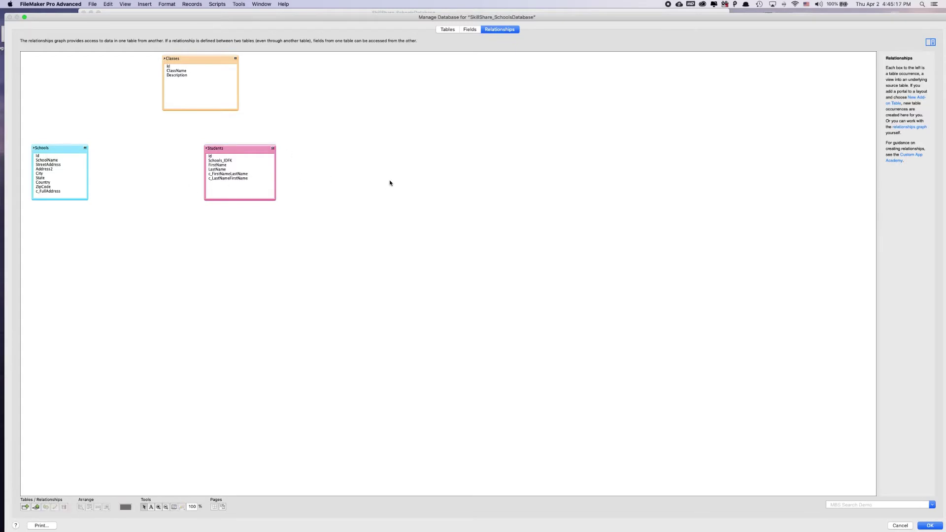
left_click(231, 151)
left_click_drag(231, 152, 230, 151)
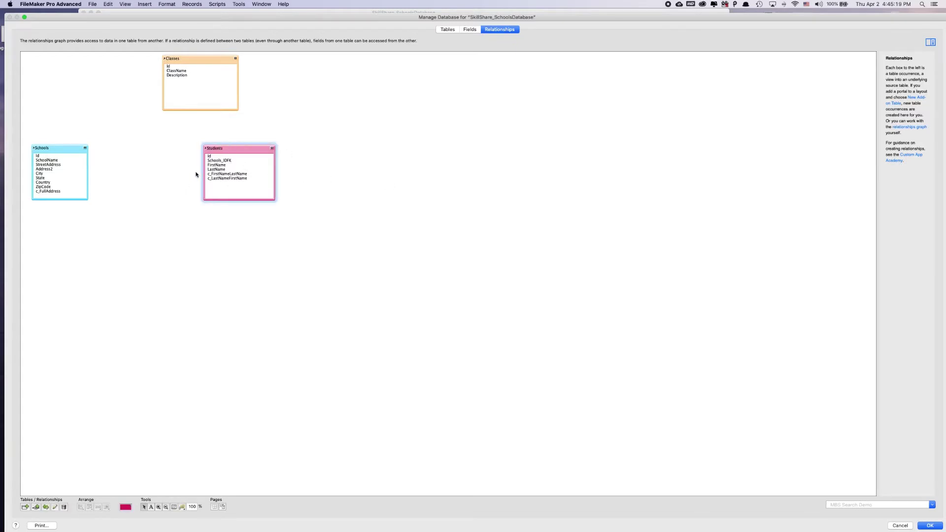
left_click(187, 175)
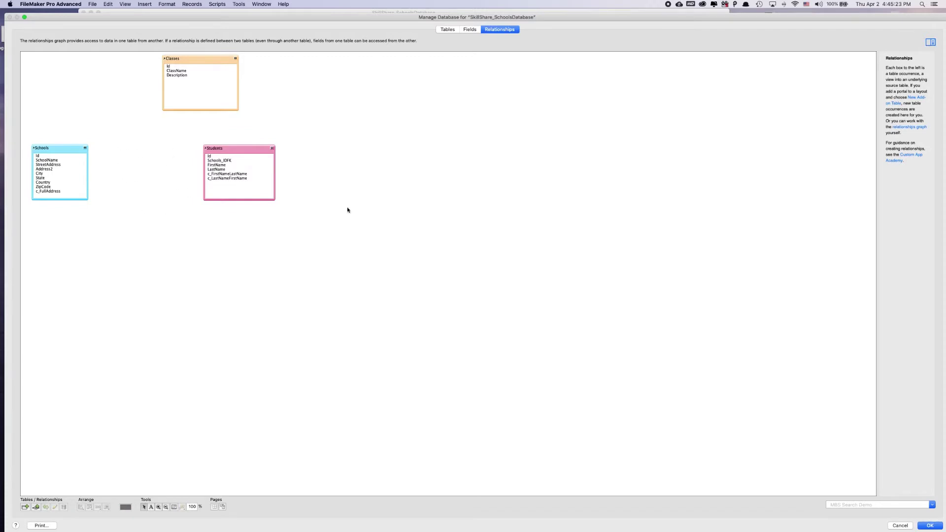
left_click(446, 30)
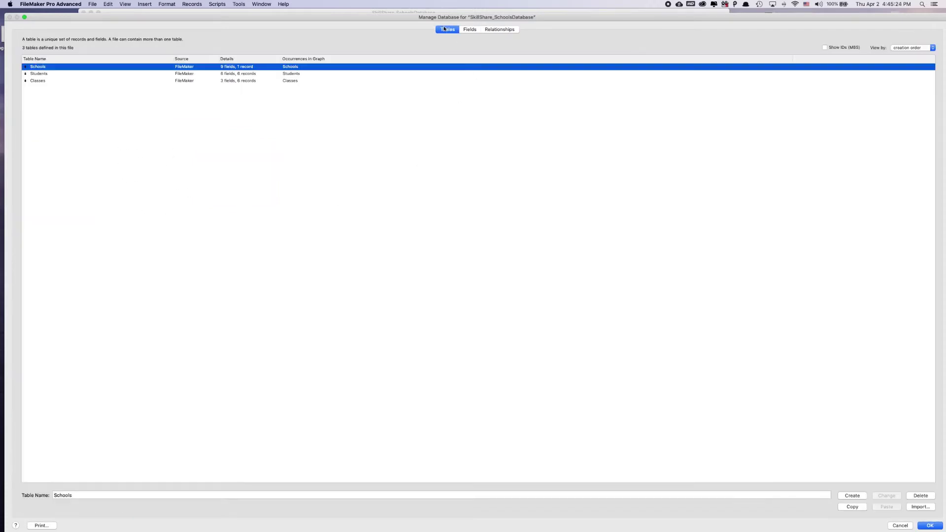
Create a table named Join_Schools_Students and open its fields, selecting all five defaults
left_click(156, 103)
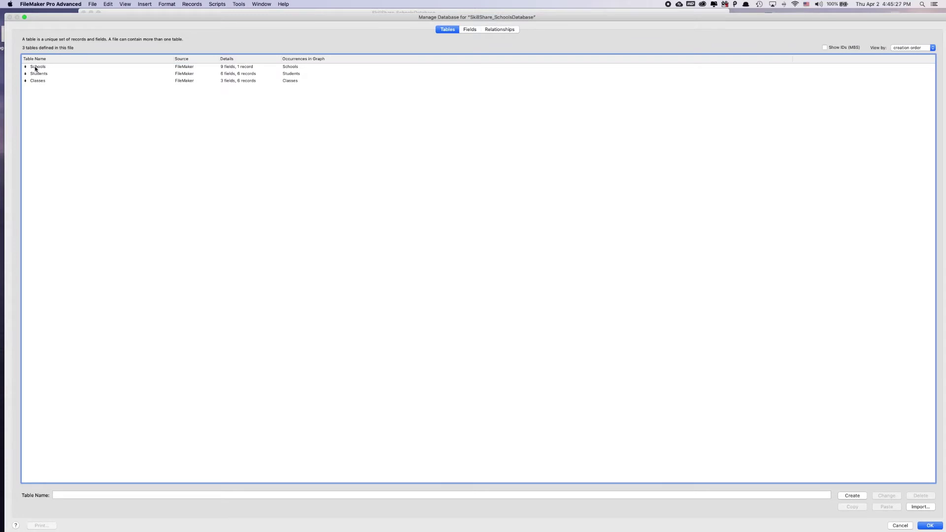
left_click(36, 69)
left_click(64, 94)
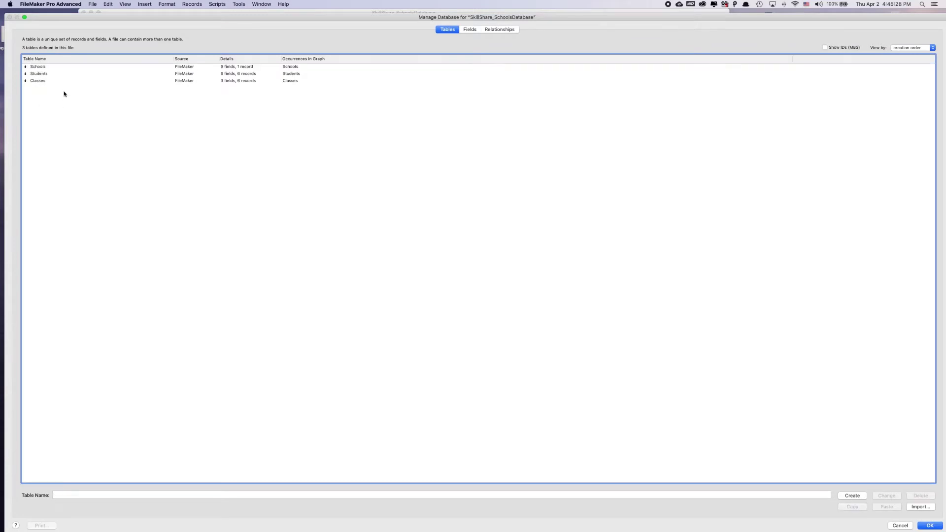
left_click(98, 496)
type("Join")
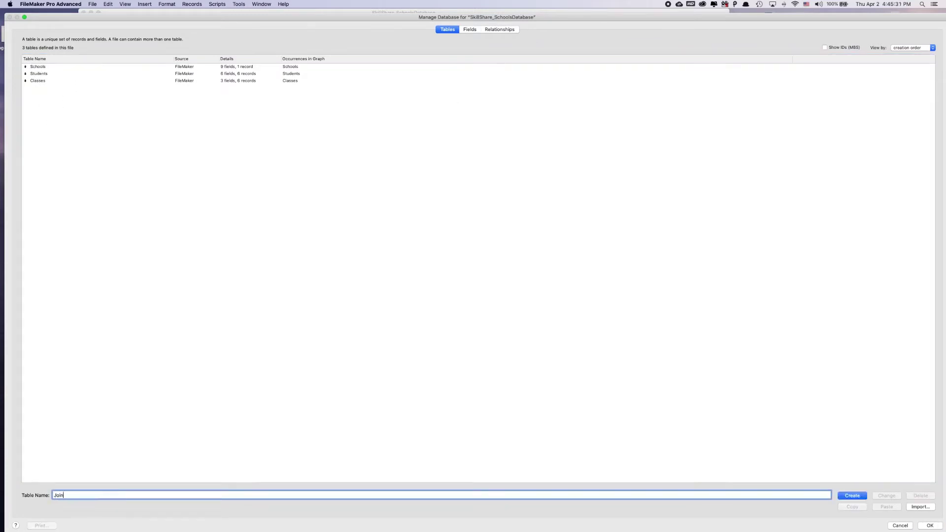
type("_Schools_Students")
key("Return")
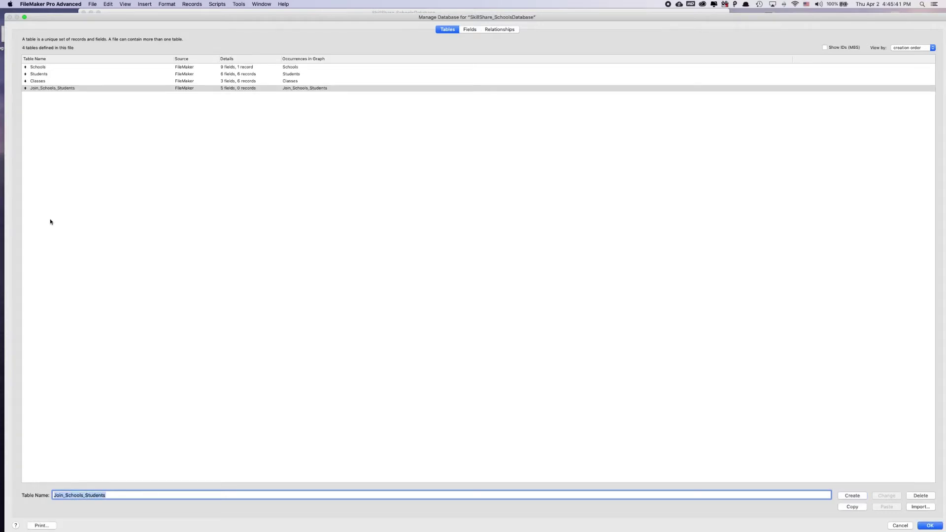
double_click(53, 89)
key("super+a")
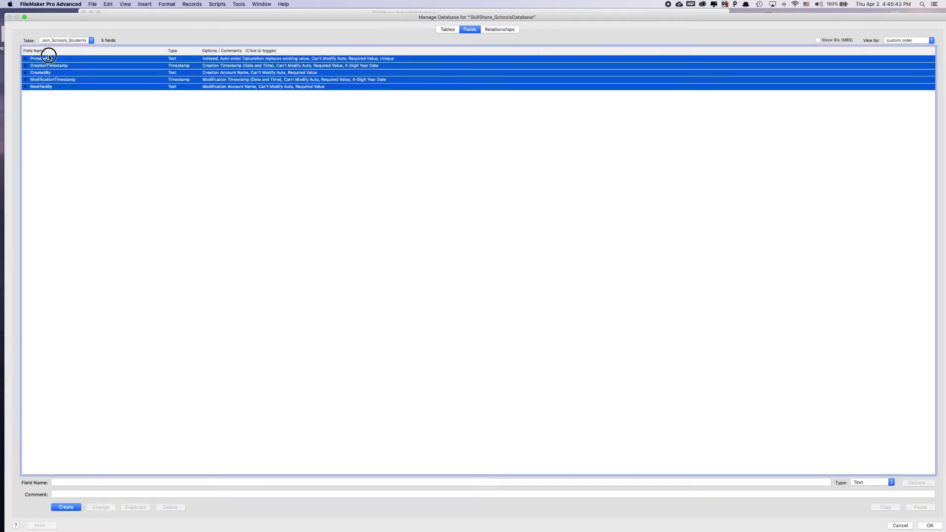
Delete the five default fields and add a Number field Id that auto-enters a serial number
left_click(170, 507)
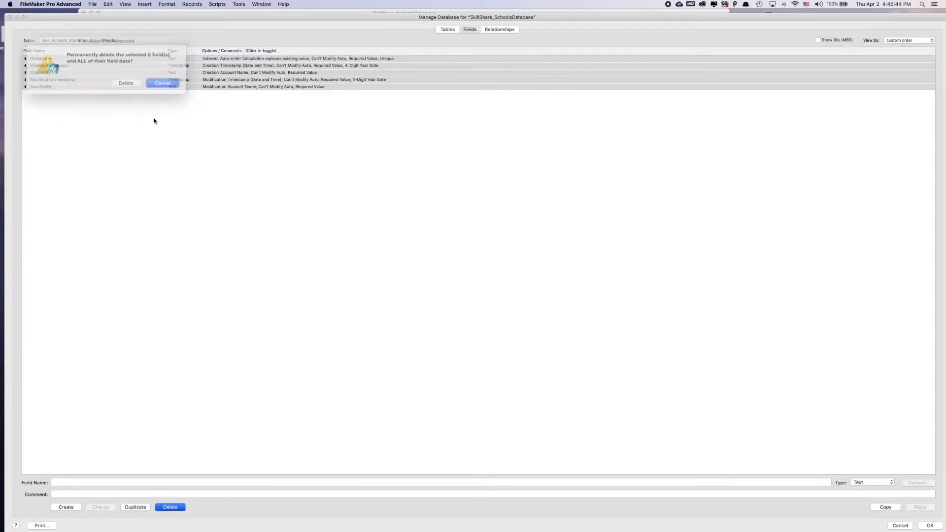
left_click(126, 84)
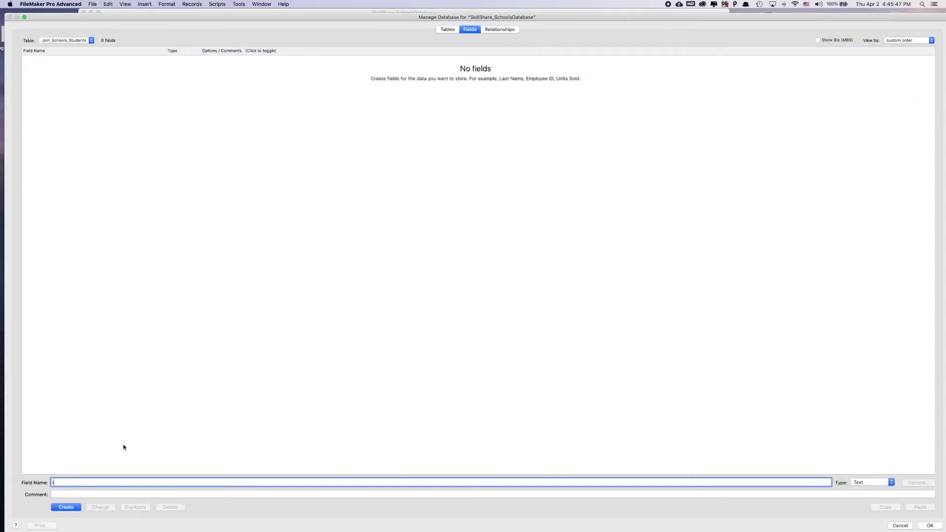
type("Id")
key("super+n")
key("Return")
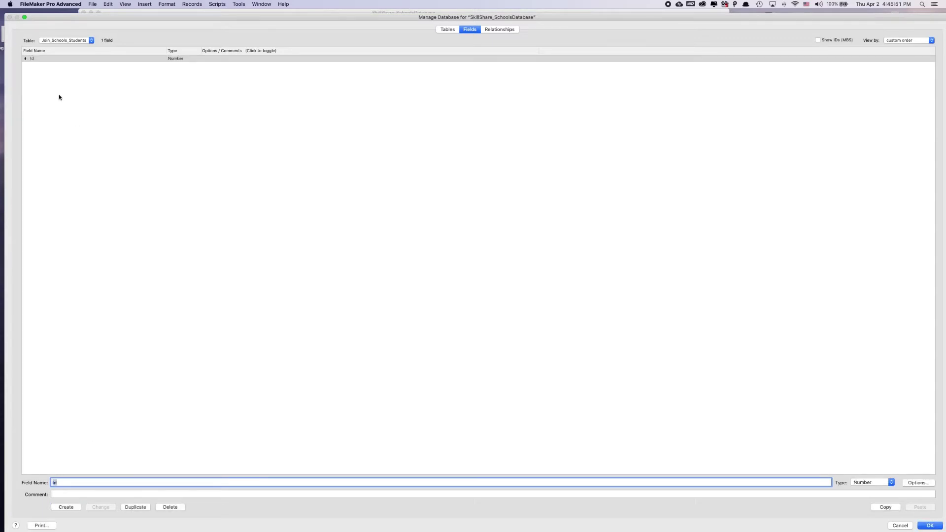
double_click(36, 60)
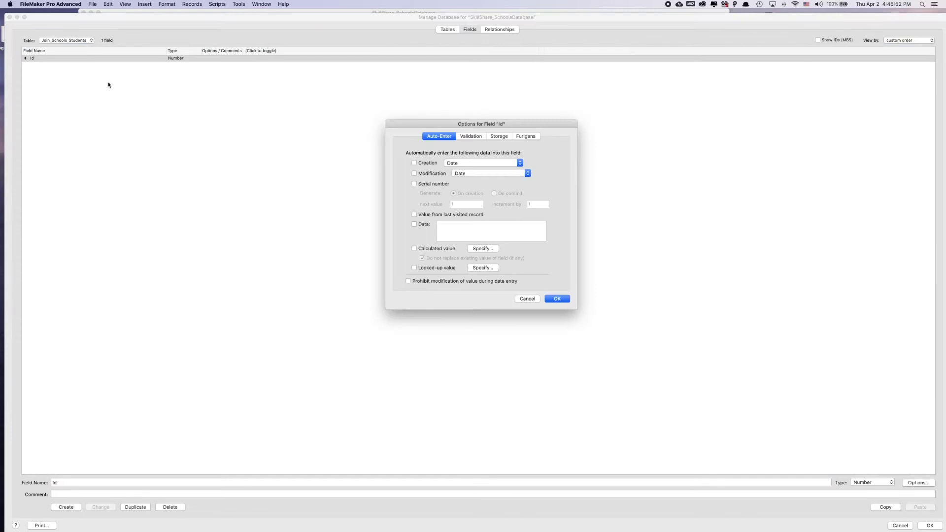
left_click(416, 183)
left_click(557, 298)
left_click(224, 200)
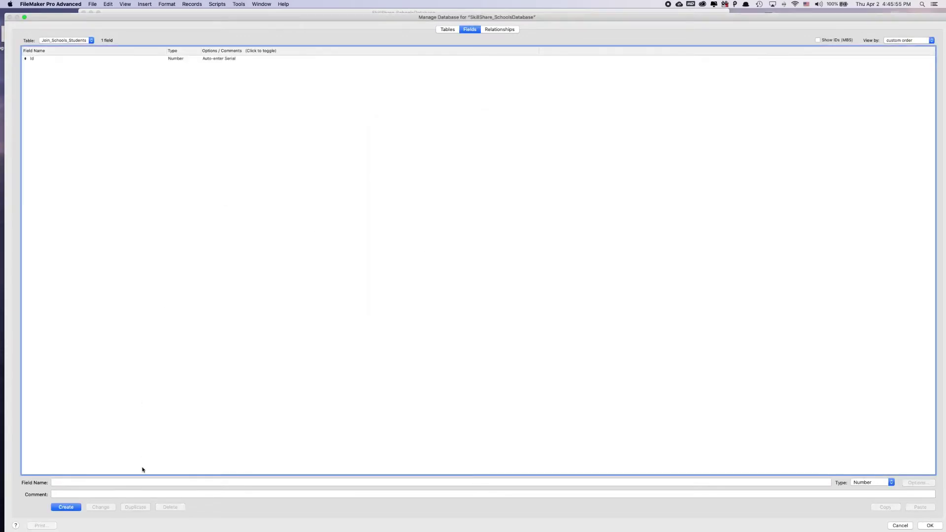
Add Number fields Schools_IDFK and Students_IDFK to the join table
left_click(142, 483)
type("ASc")
key("BackSpace")
key("BackSpace")
key("BackSpace")
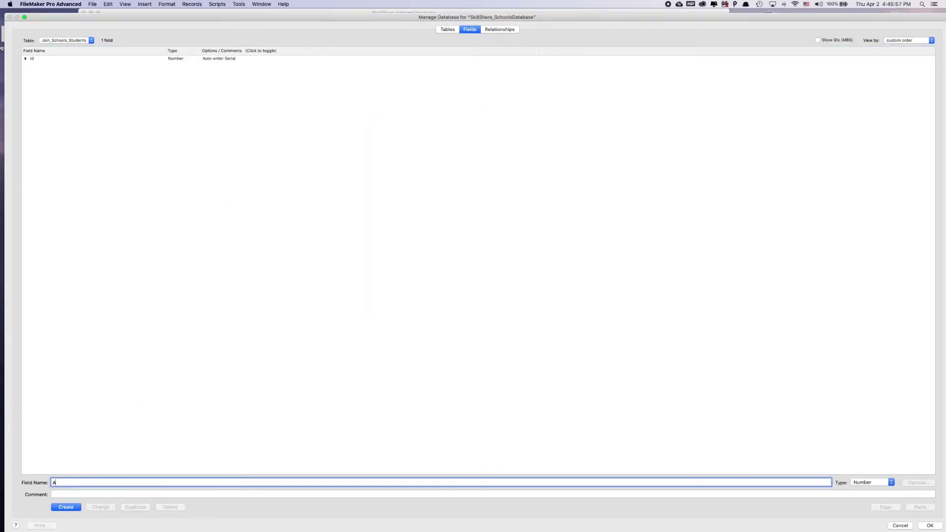
type("Schools_IDFK")
left_click_drag(76, 483, 51, 482)
left_click(69, 507)
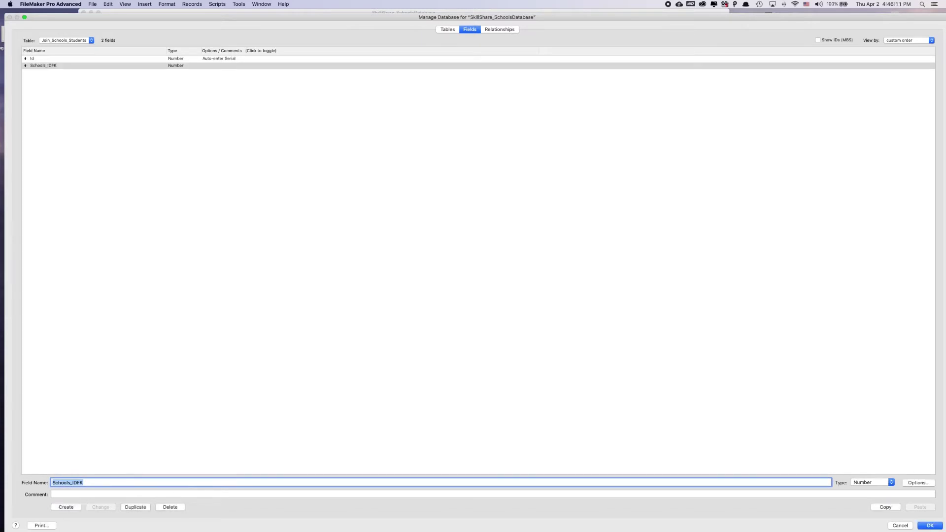
type("Student")
type("ts_")
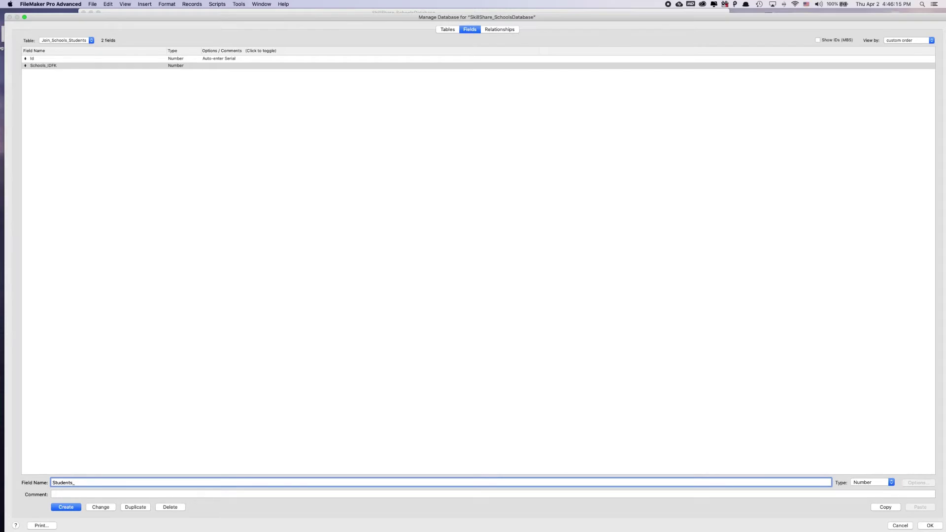
type("IDFK")
key("Return")
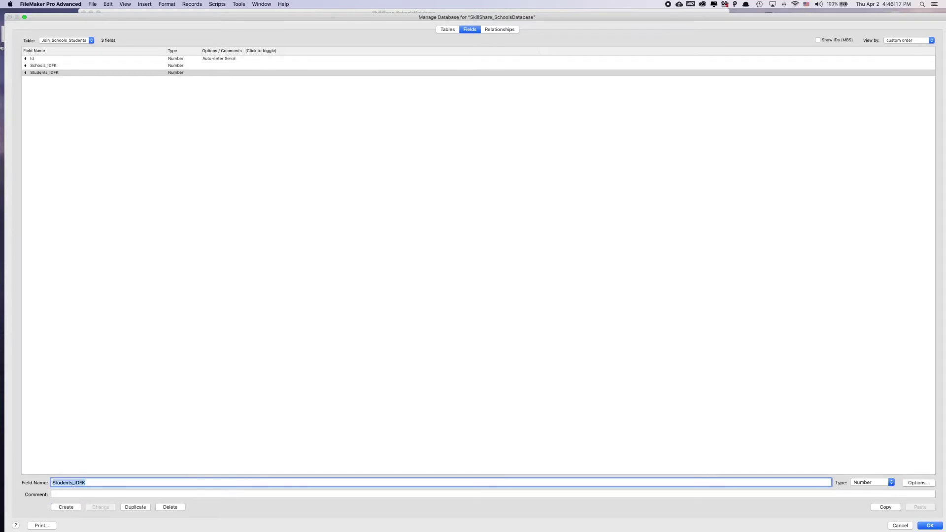
left_click(147, 345)
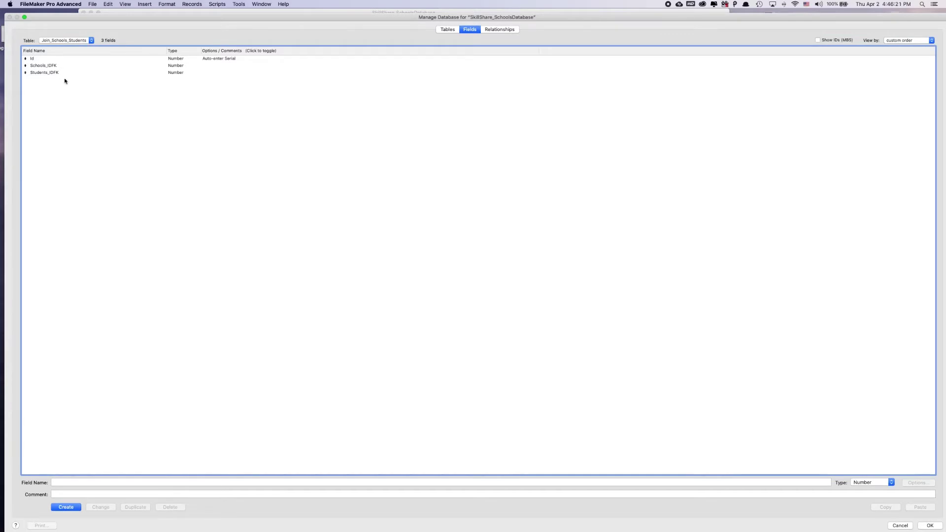
In the relationships graph, place Join_Schools_Students between Schools and Students
left_click(499, 30)
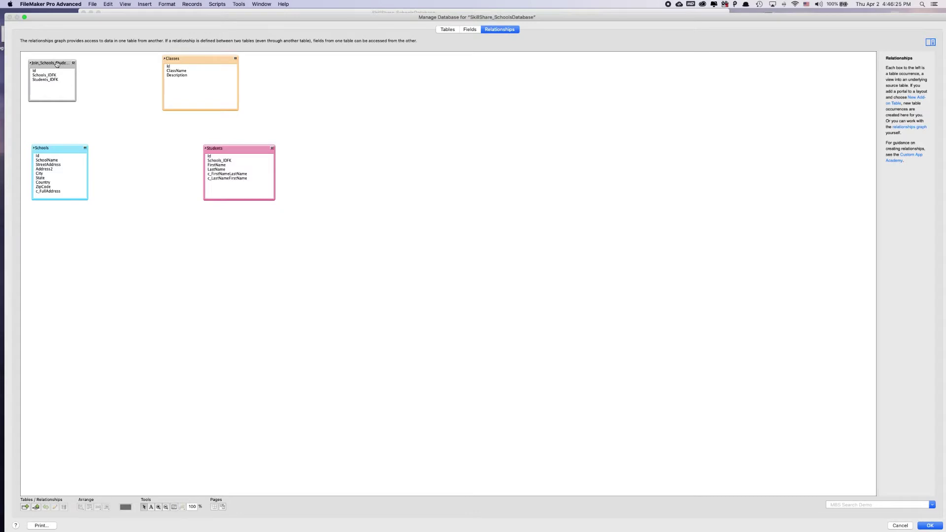
left_click_drag(59, 64, 142, 154)
left_click(58, 149)
left_click(194, 67)
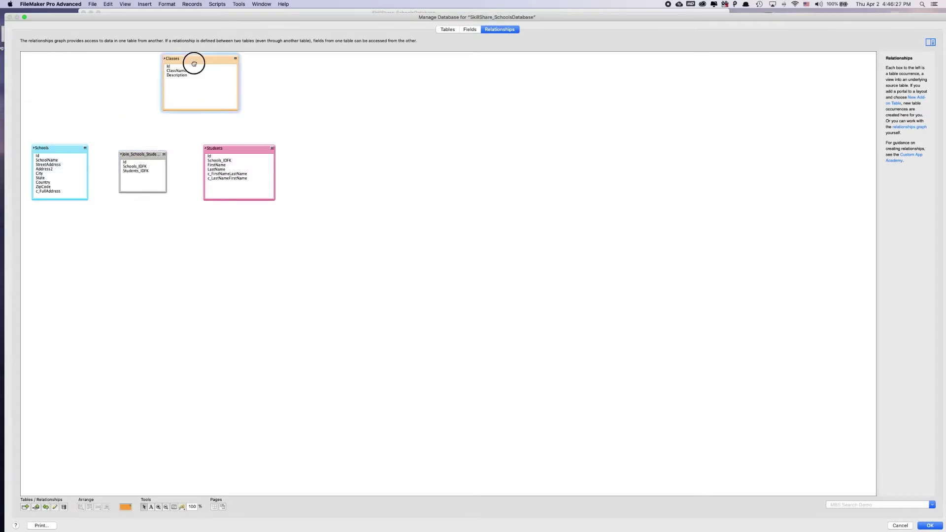
left_click(224, 151)
left_click(101, 133)
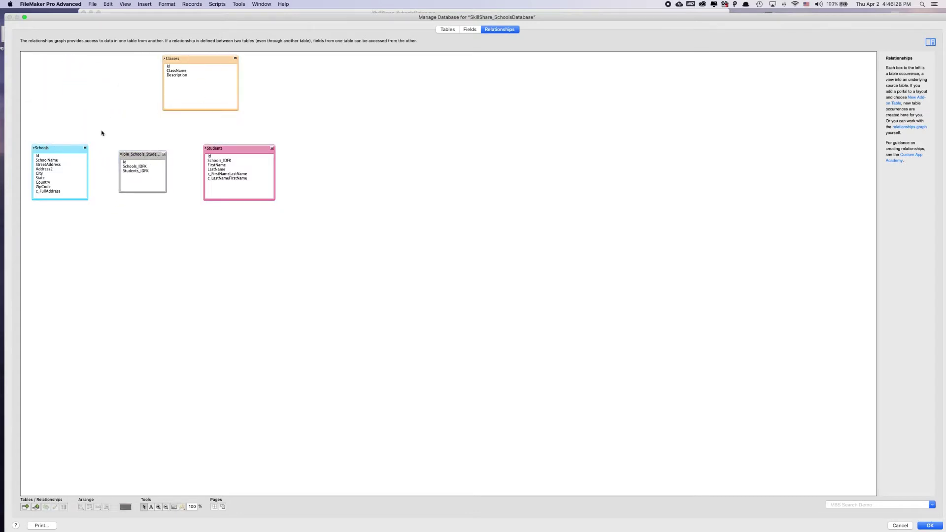
Duplicate the Schools occurrence and position Schools 2 below Schools
left_click(56, 149)
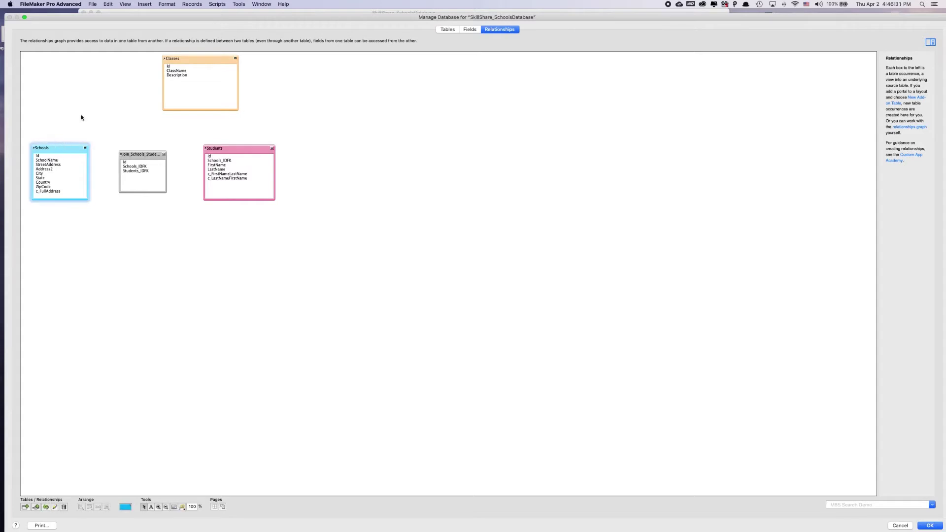
left_click(81, 115)
left_click(57, 149)
left_click_drag(51, 148, 49, 214)
left_click(103, 207)
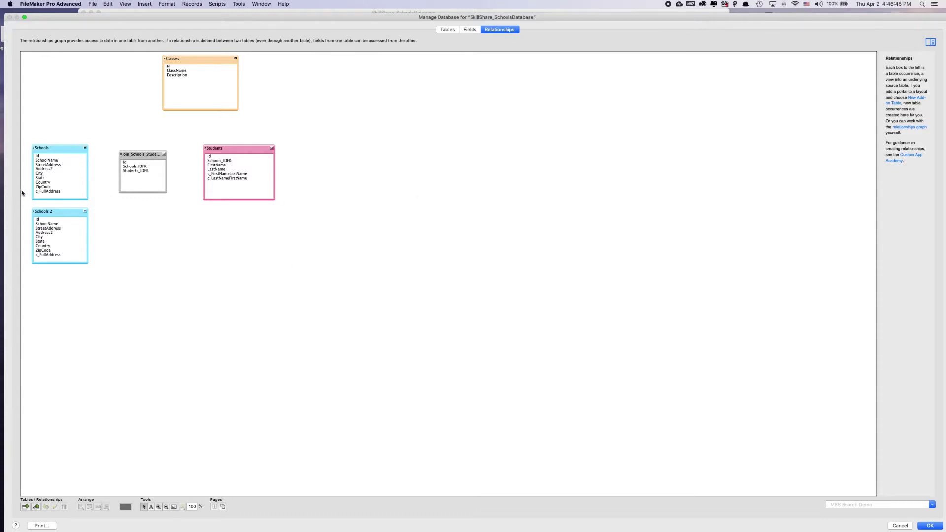
Duplicate Students, placing Students 2 under Students and Schools 2 slightly lower
left_click(217, 149)
key("super+d")
left_click_drag(205, 157, 125, 218)
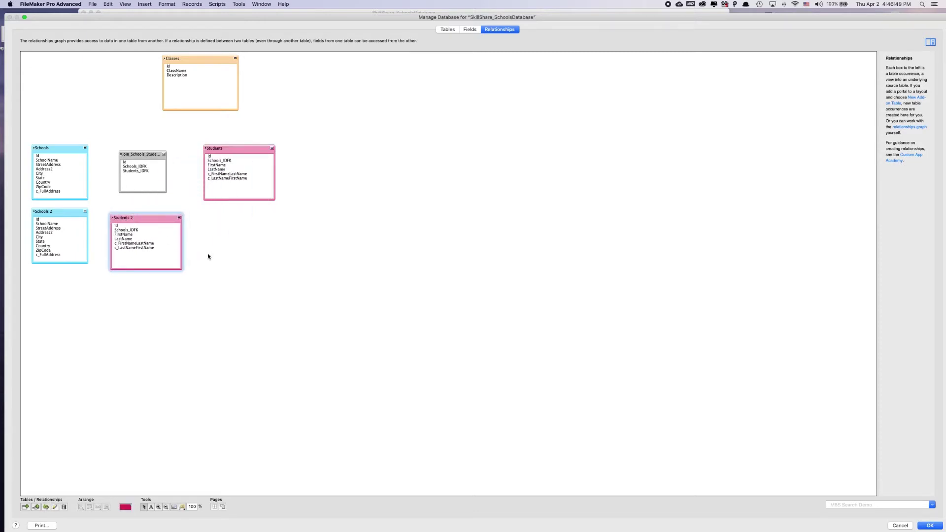
left_click(208, 256)
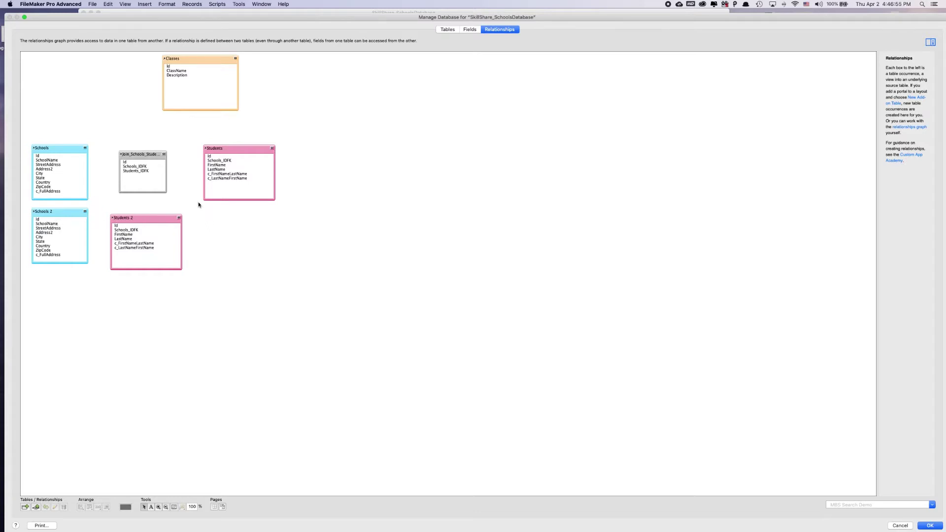
mouse_move(34, 211)
left_click_drag(133, 216, 219, 207)
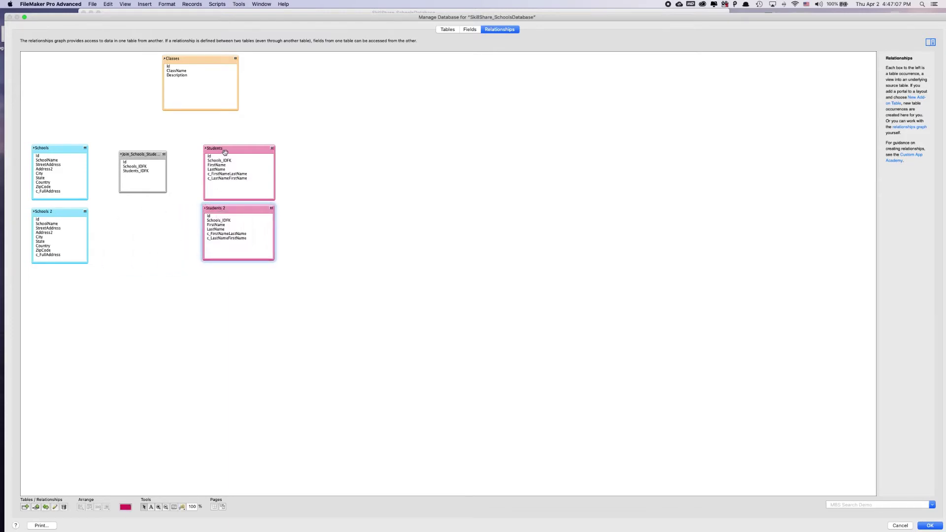
left_click(312, 226)
mouse_move(206, 148)
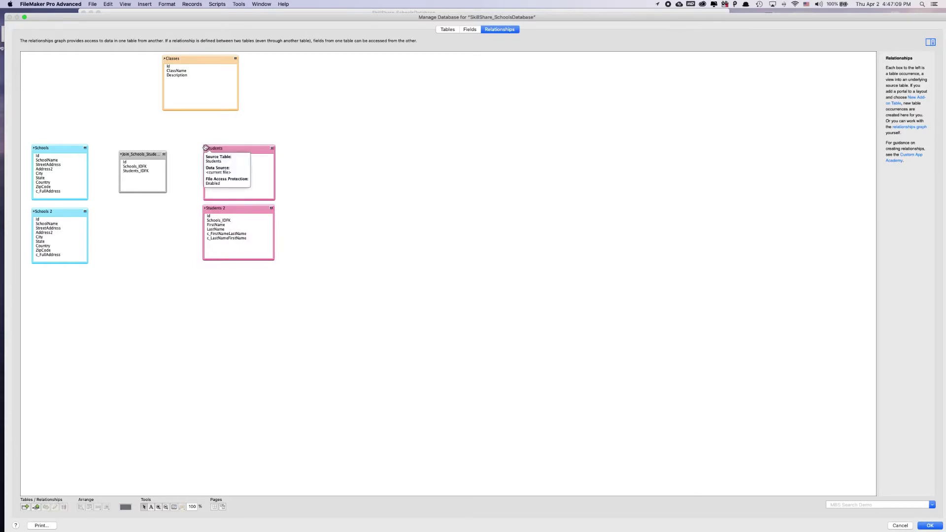
mouse_move(35, 147)
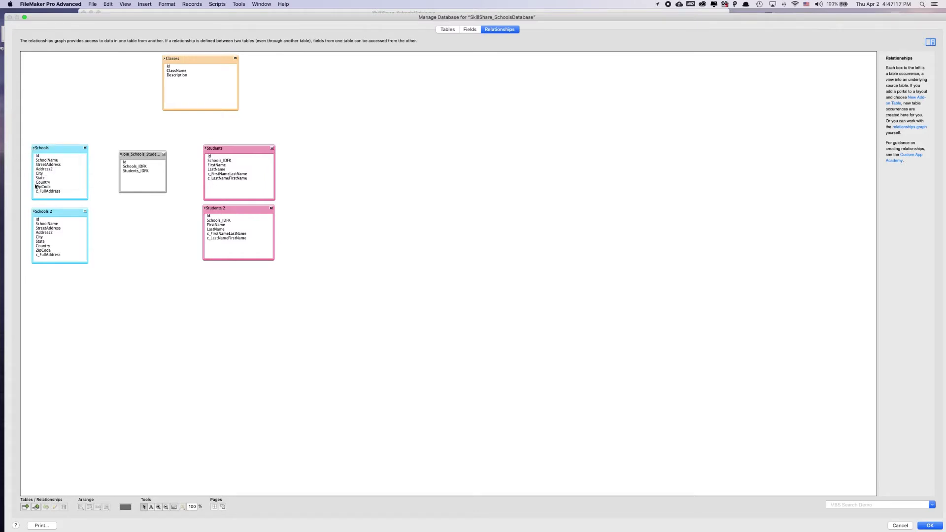
mouse_move(33, 211)
left_click_drag(46, 212, 42, 230)
left_click(97, 249)
Delete the Schools 2 and Students 2 duplicate occurrences
left_click_drag(294, 255, 51, 285)
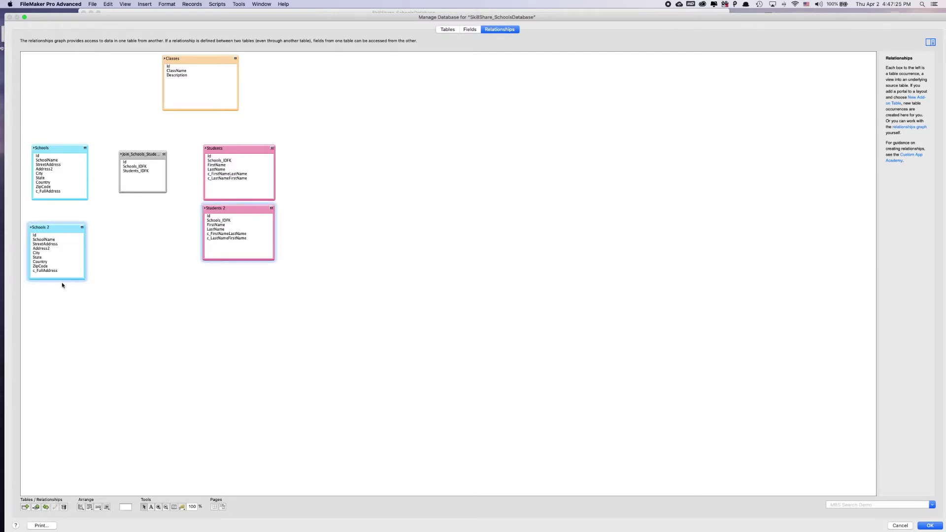
key("BackSpace")
key("Return")
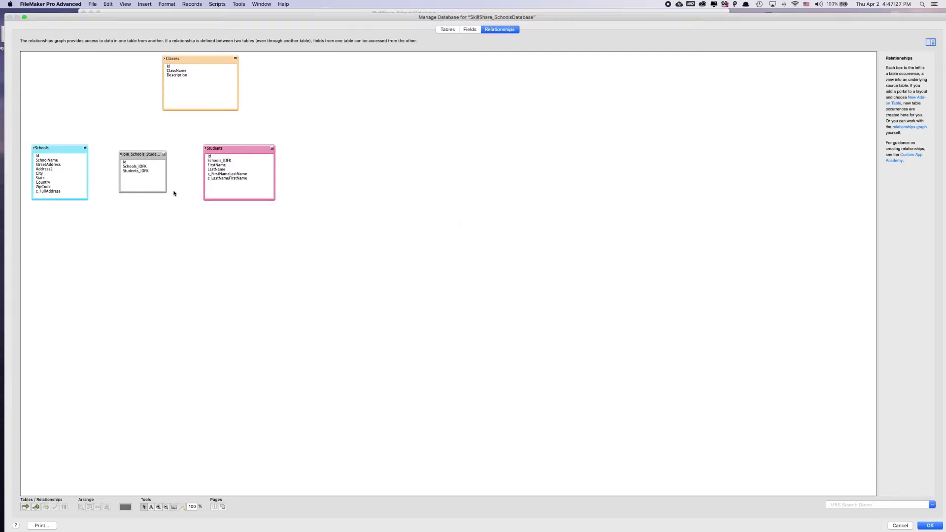
left_click(158, 213)
Shift Join_Schools_Students and Students left, closer to Schools
left_click_drag(132, 157, 126, 156)
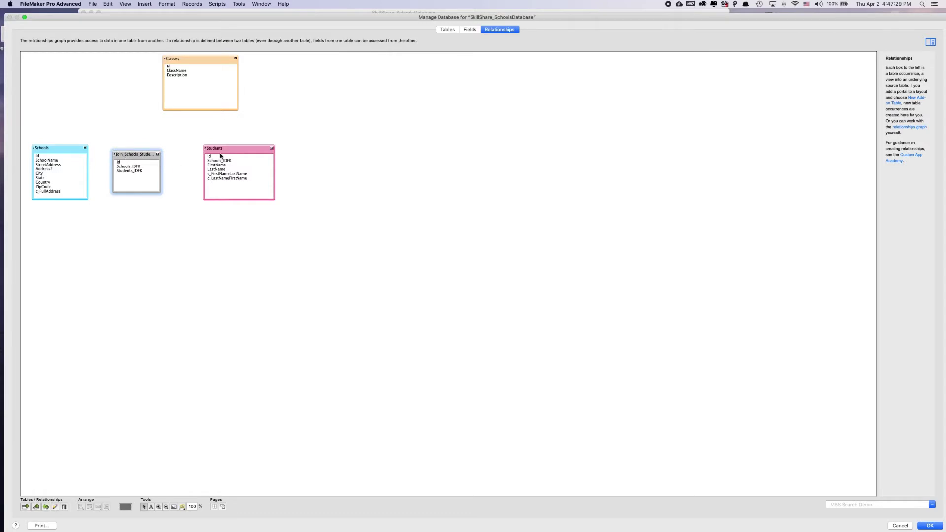
left_click_drag(220, 154, 205, 154)
left_click(58, 151)
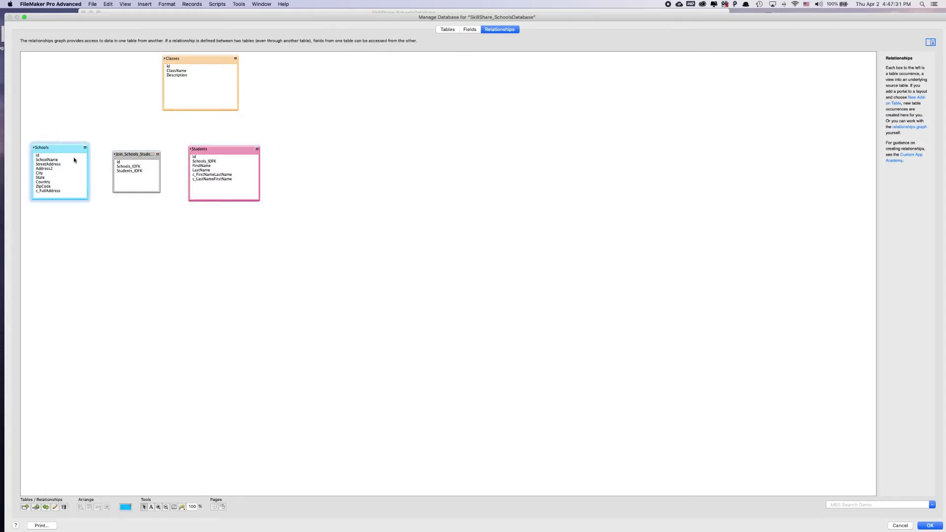
left_click_drag(123, 158, 109, 153)
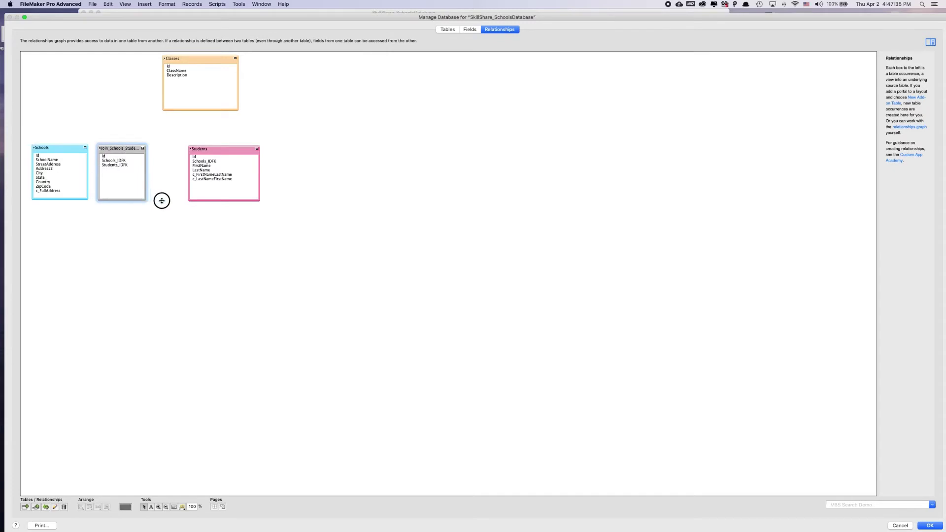
Widen the Join_Schools_Students box to show its full name and colour it purple
mouse_move(143, 186)
left_mouse_down()
mouse_move(158, 200)
mouse_move(161, 185)
left_mouse_up()
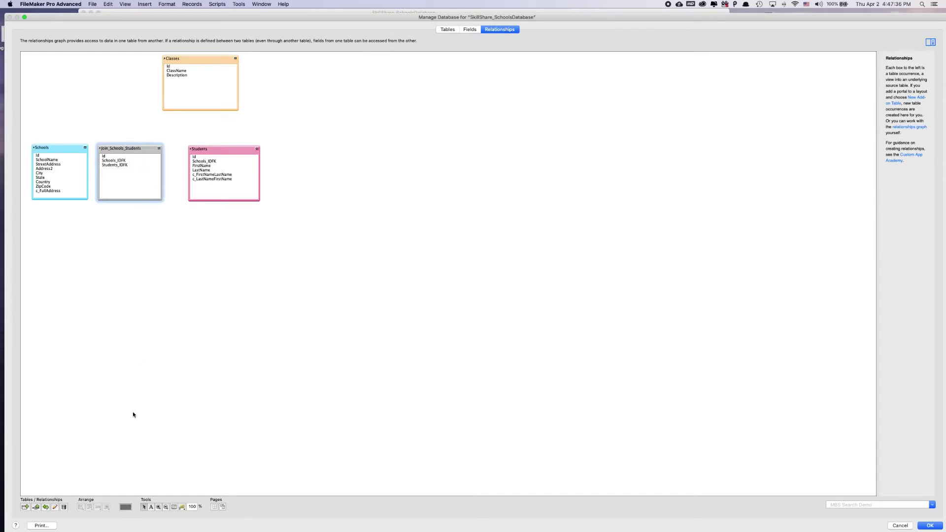
left_click(126, 508)
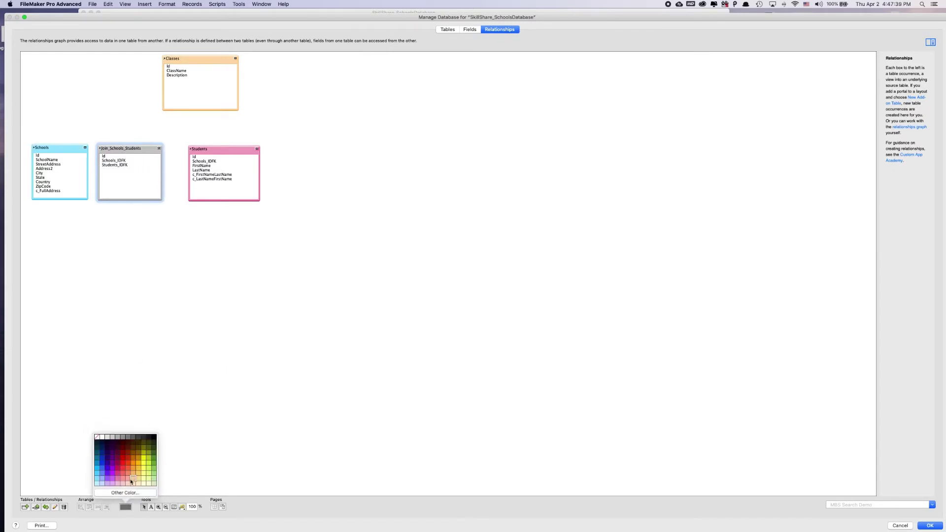
left_click(113, 469)
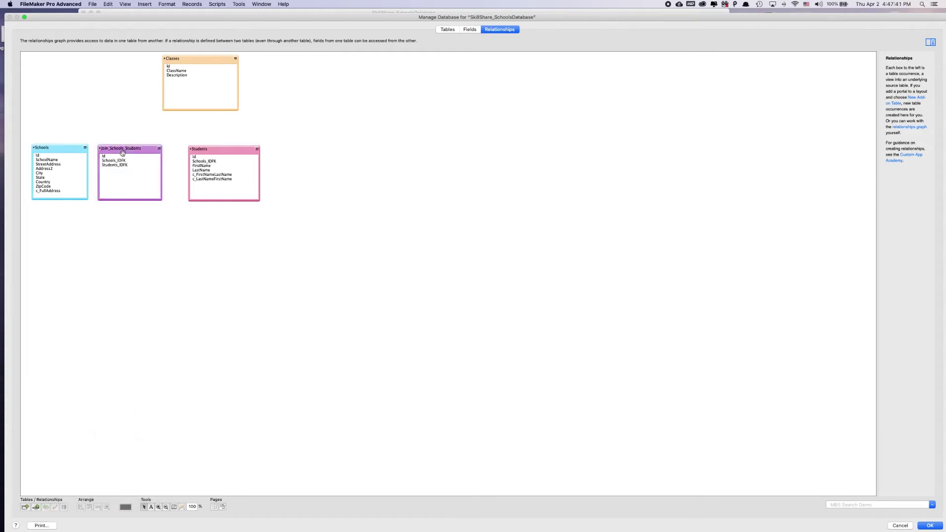
left_click_drag(122, 151, 128, 148)
left_click(74, 153)
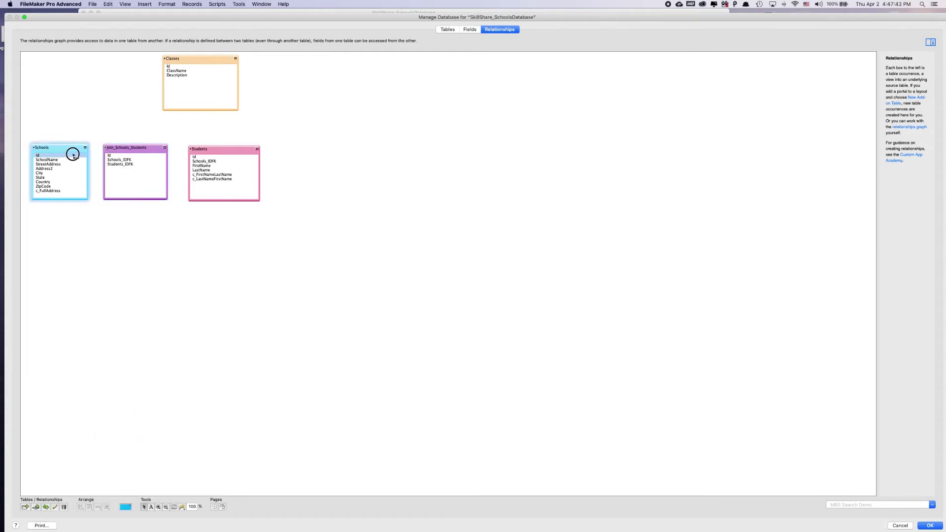
Connect Schools::Id to Join_Schools_Students::Schools_IDFK and Students::Id to Join_Schools_Students::Students_IDFK
left_click_drag(39, 156, 123, 160)
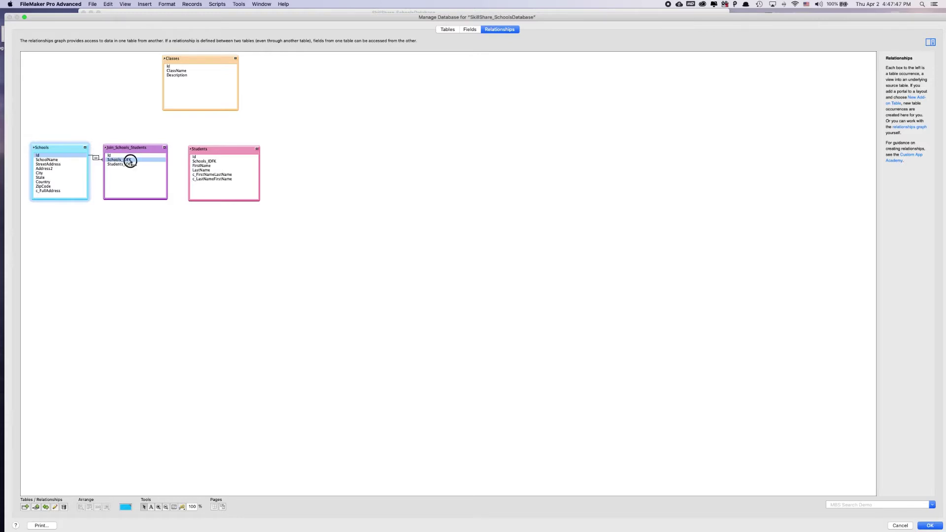
left_click_drag(130, 161, 130, 161)
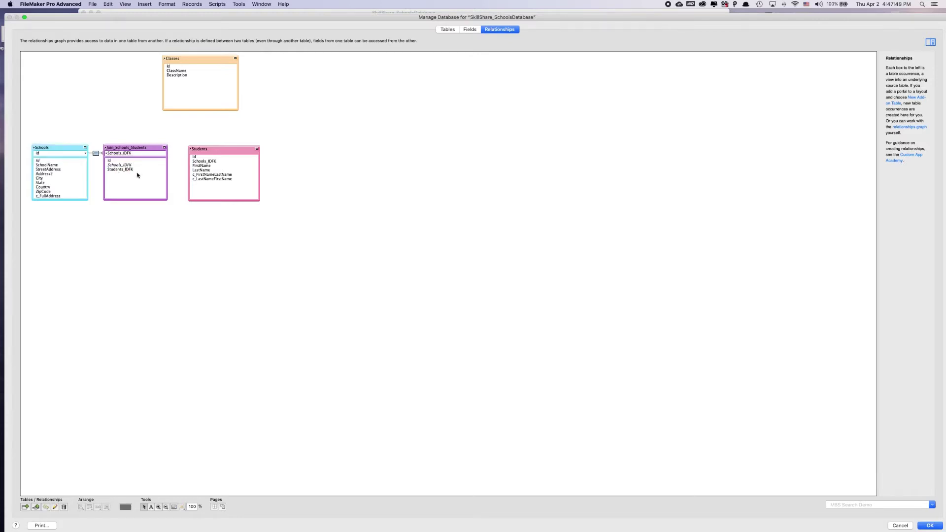
left_click_drag(193, 156, 129, 171)
left_click_drag(205, 149, 195, 147)
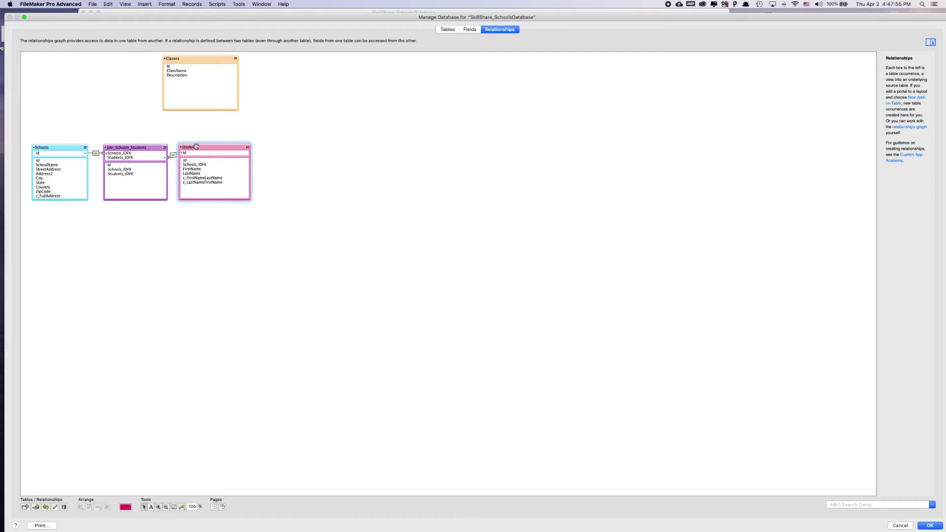
left_click(127, 149)
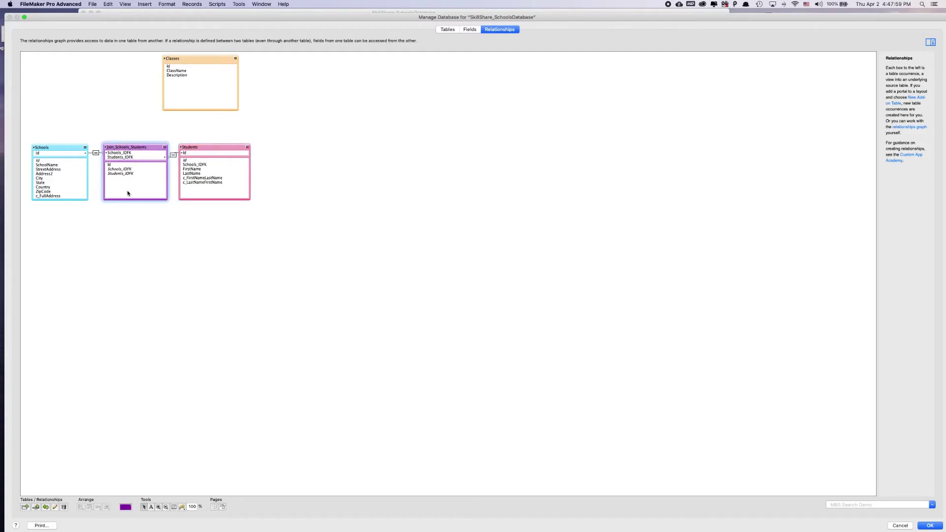
left_click(68, 136)
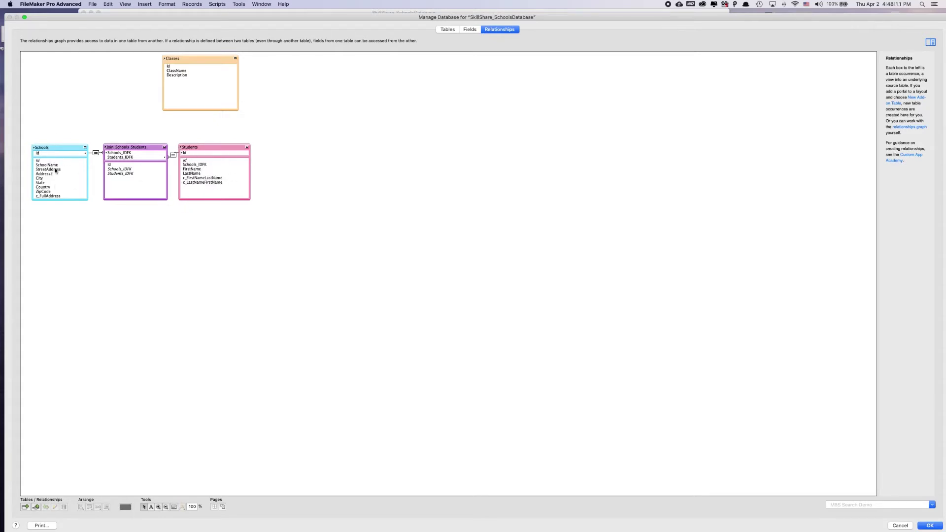
left_click(114, 147)
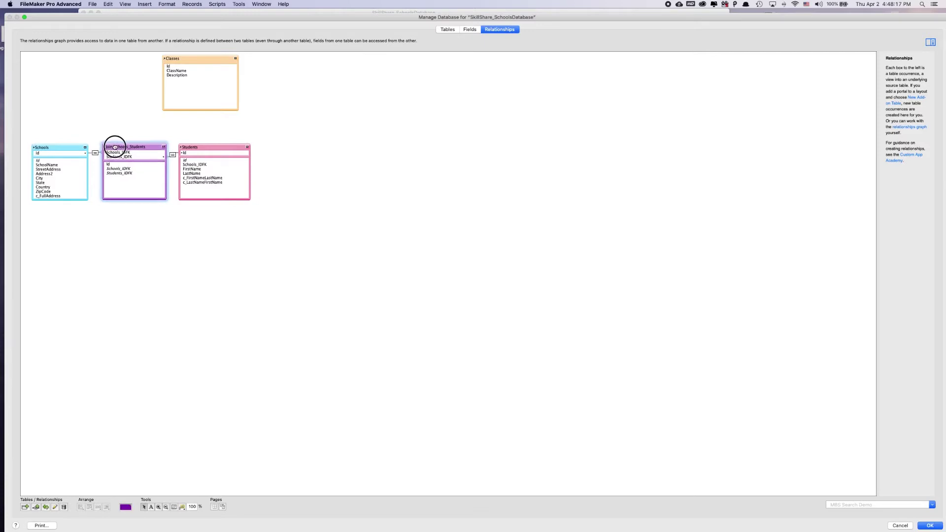
left_click(185, 136)
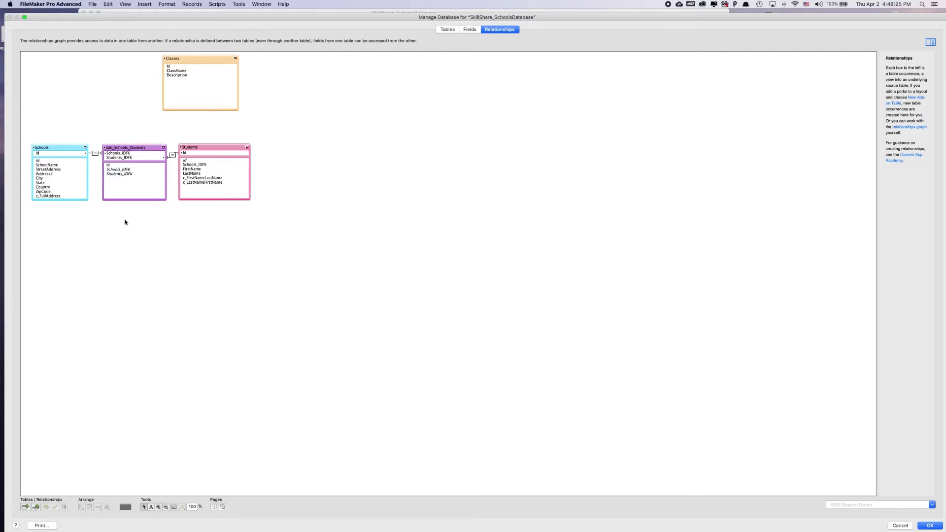
left_click(60, 147)
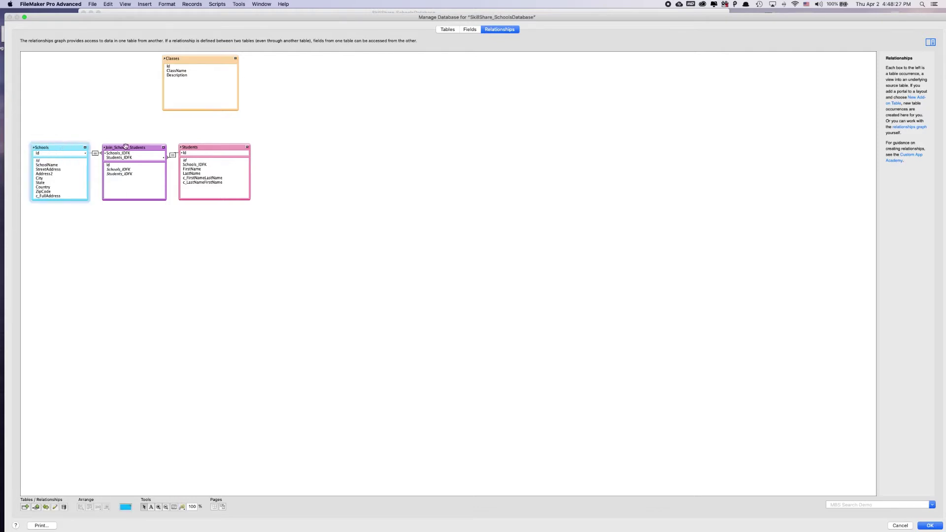
left_click(125, 147)
left_click(66, 148)
left_click(116, 147)
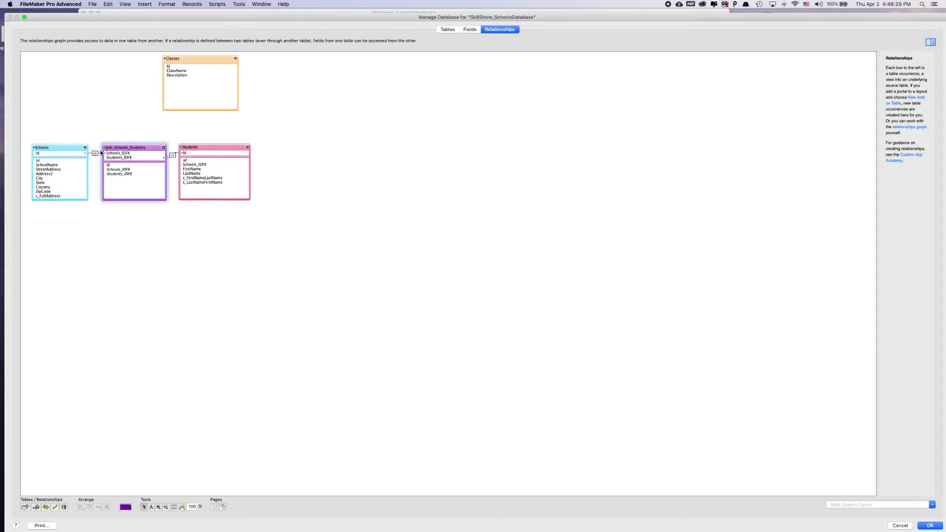
left_click(43, 148)
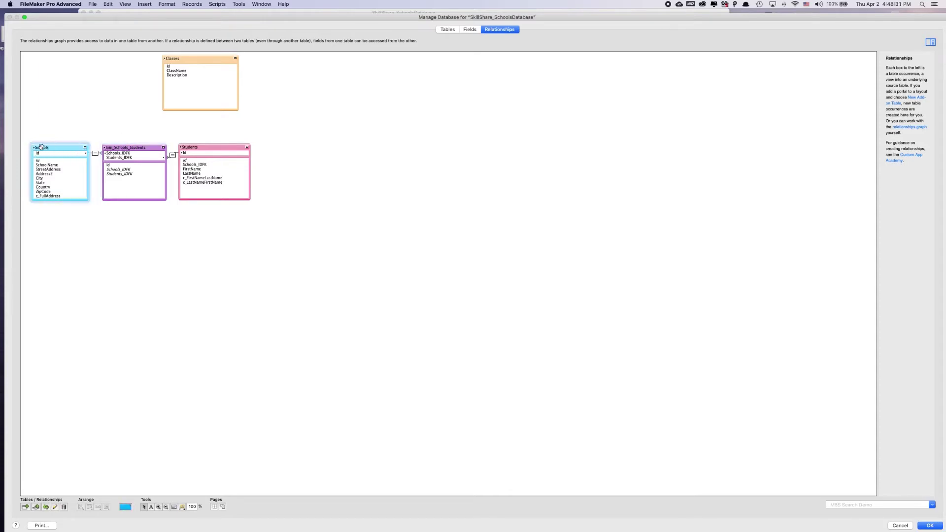
Enable 'Allow creation of records' and 'Delete related records' on the Join_Schools_Students side of the Schools relationship
double_click(95, 154)
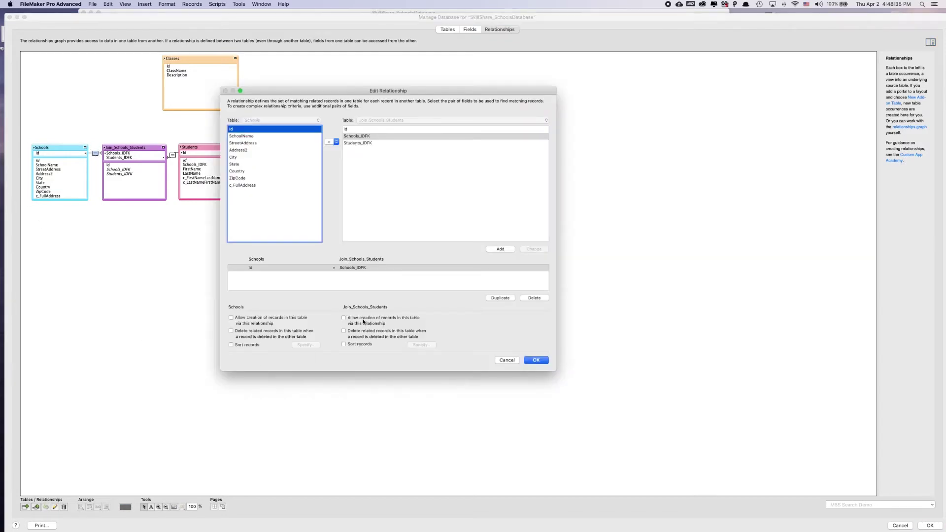
left_click(344, 318)
left_click(356, 331)
left_click(543, 362)
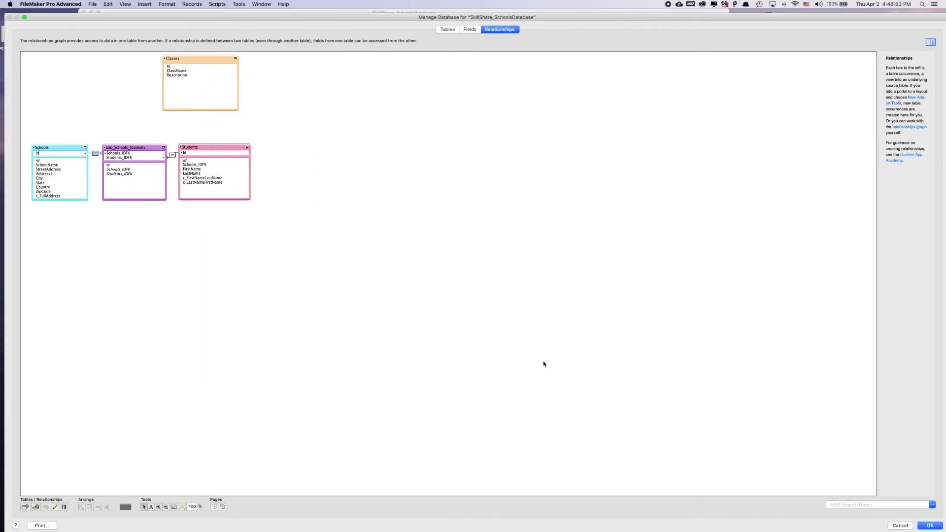
Set the Join_Schools_Students–Students relationship to delete related Students records when a join record is deleted
left_click(133, 147)
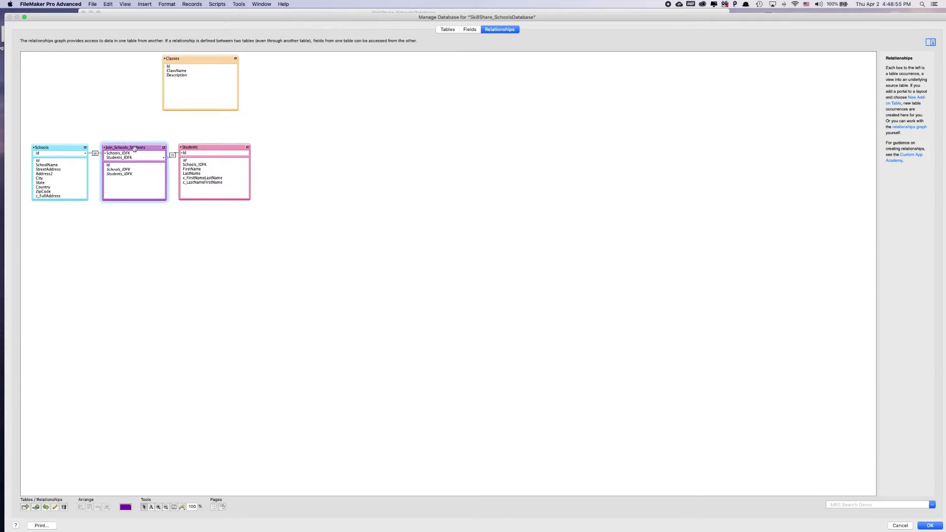
left_click_drag(186, 148, 198, 147)
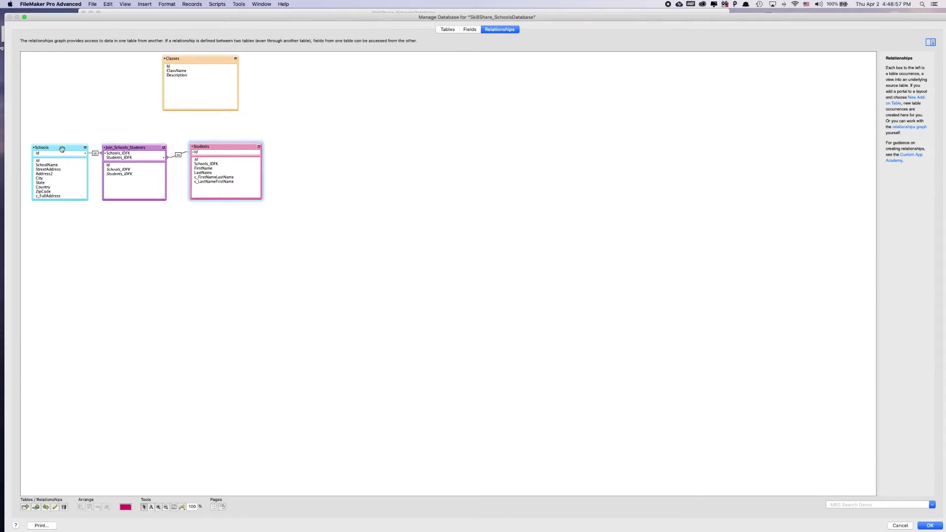
left_click(177, 154)
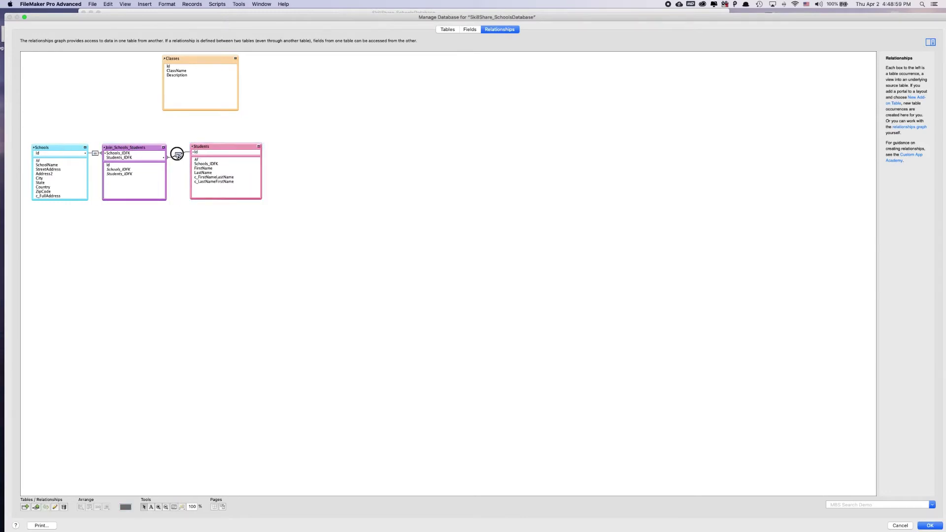
double_click(178, 156)
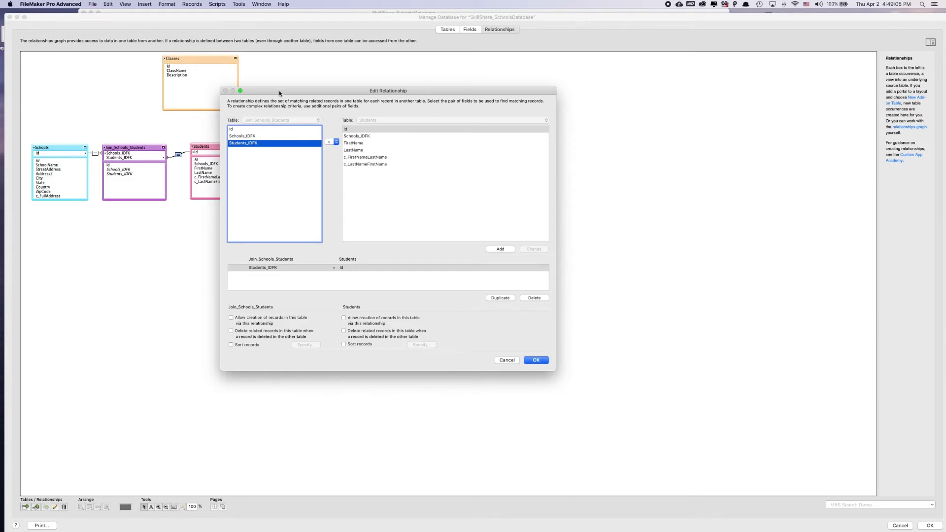
left_click_drag(279, 93, 326, 104)
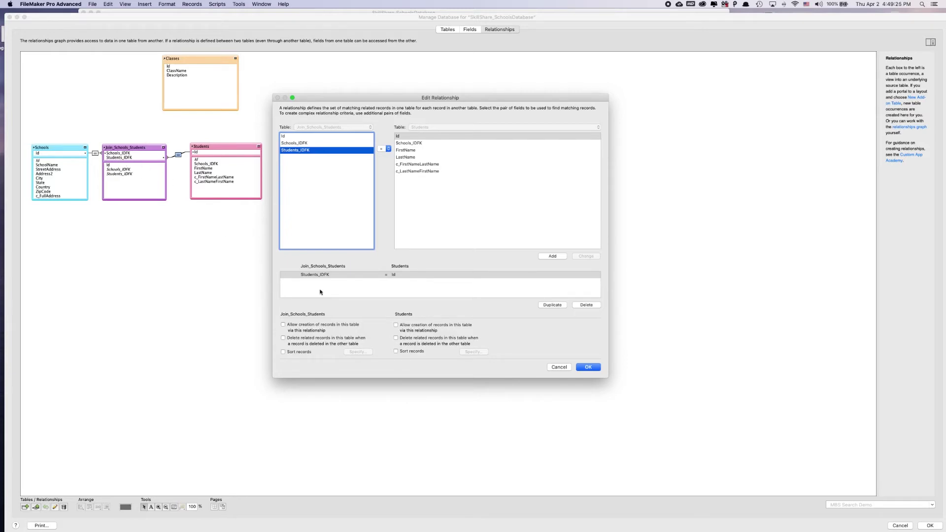
left_click(396, 338)
left_click(597, 368)
Close Manage Database and draw a portal on the Schools layout with deletion, scrolling and alternating rows
left_click(930, 525)
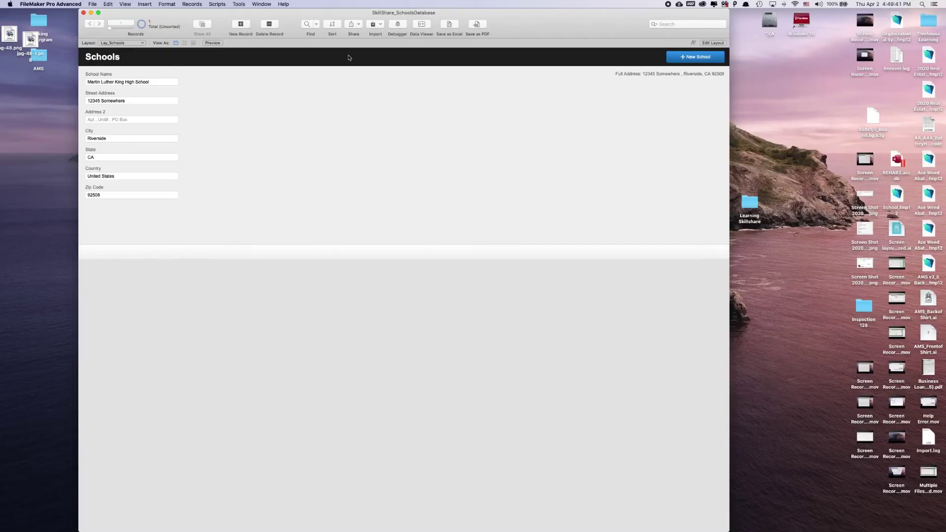
left_click(719, 44)
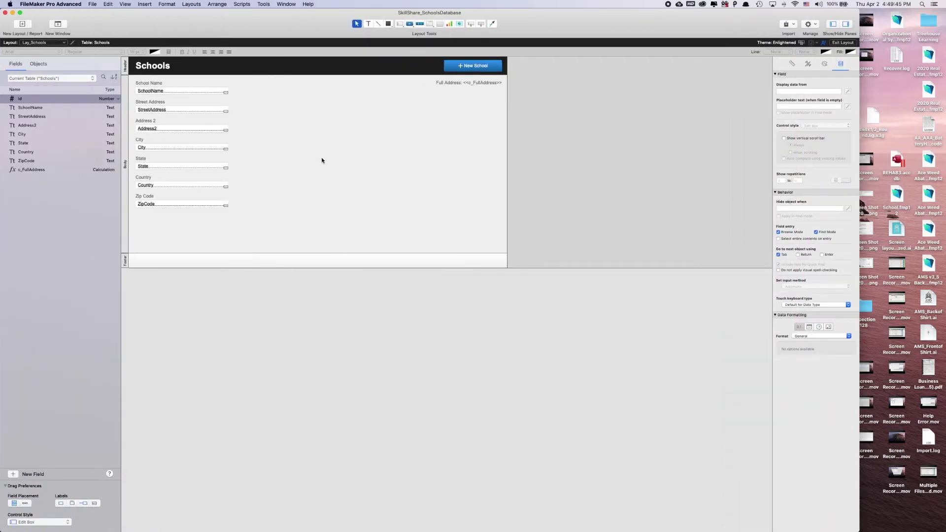
left_click(440, 23)
mouse_move(236, 80)
left_mouse_down()
mouse_move(429, 220)
mouse_move(431, 235)
left_mouse_up()
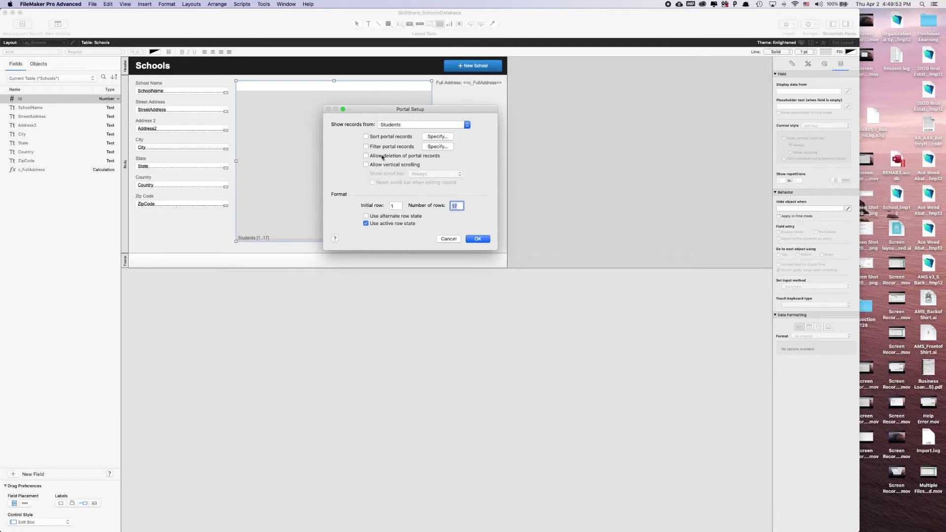
left_click(374, 157)
left_click(376, 165)
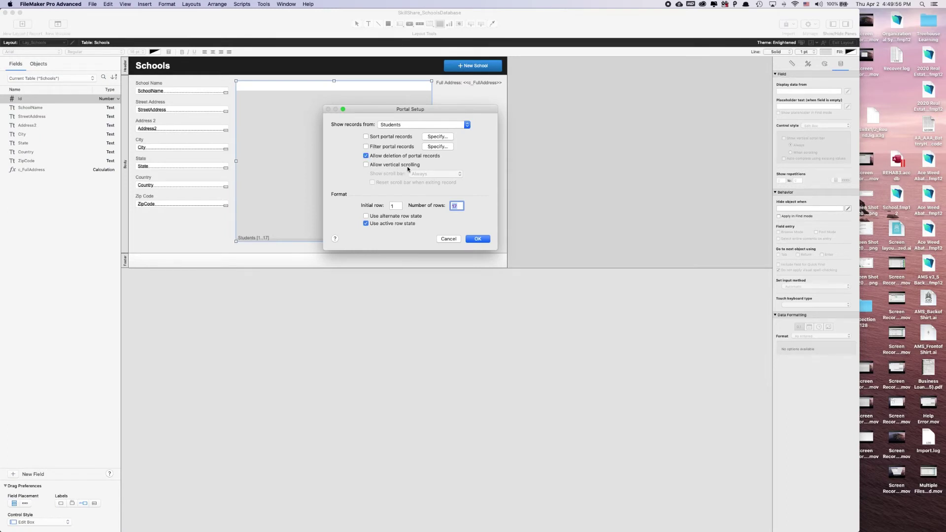
left_click(390, 215)
left_click(404, 224)
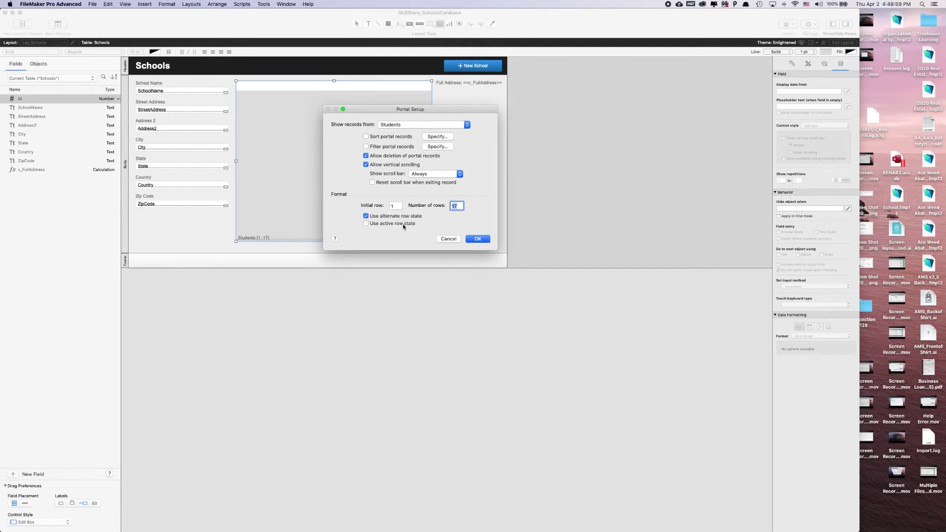
left_click(478, 239)
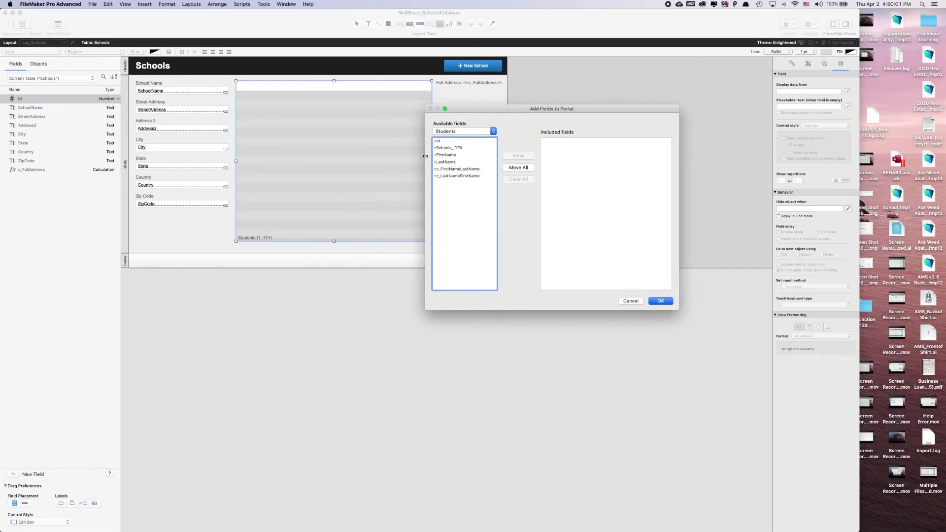
Cancel adding portal fields and delete the misconfigured Students portal
left_click(439, 131)
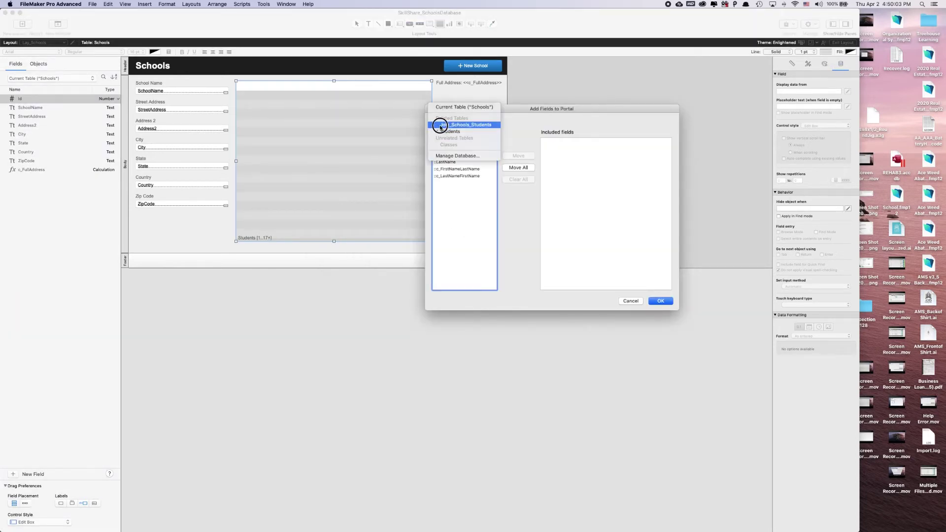
left_click(324, 135)
left_click(630, 301)
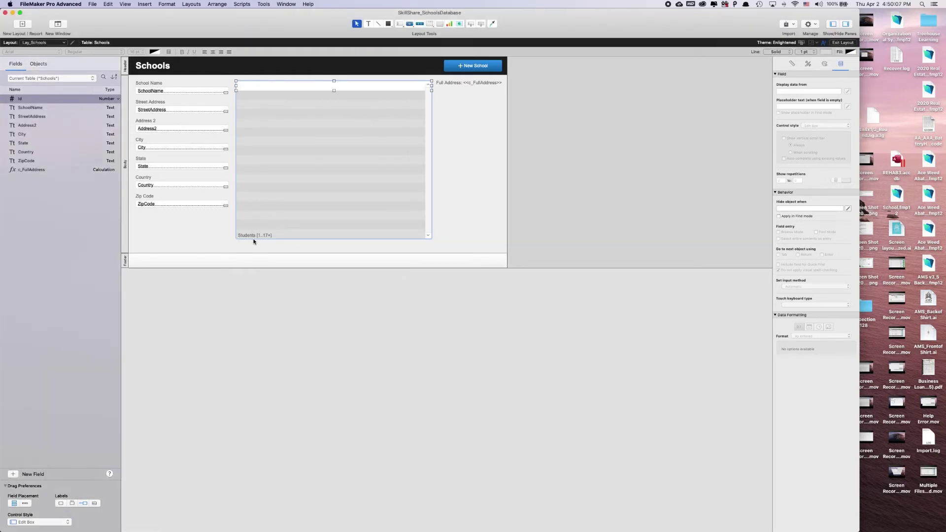
key("BackSpace")
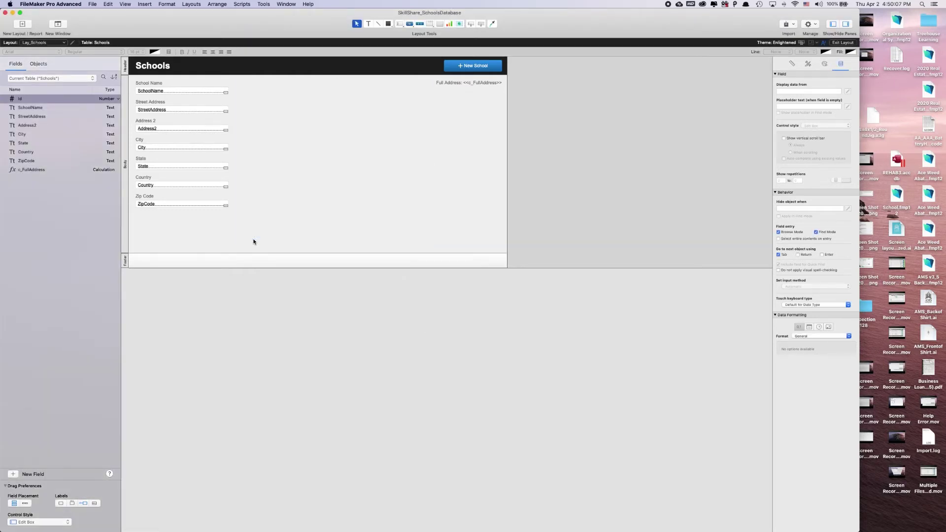
left_click(439, 23)
Draw a Join_Schools_Students portal with deletion, vertical scrolling, alternating rows and no active-row highlight
left_click_drag(234, 79, 432, 243)
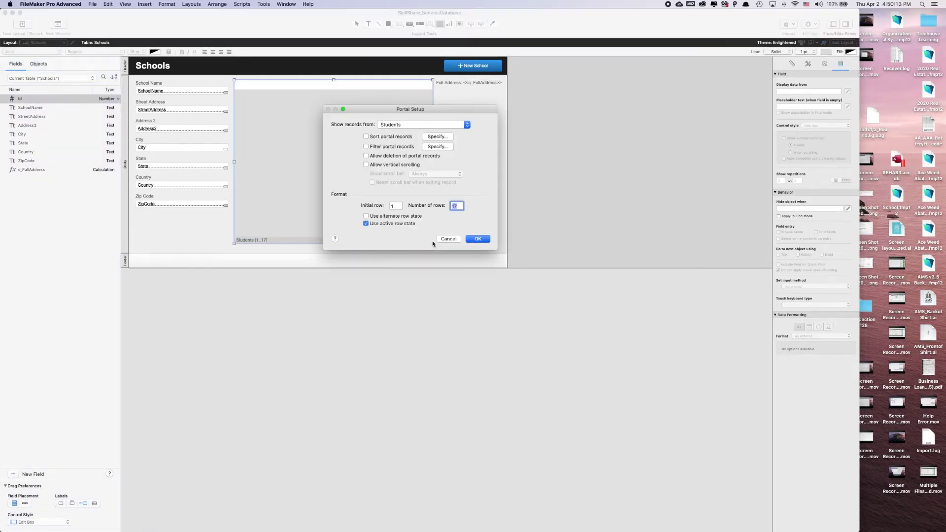
left_click(383, 124)
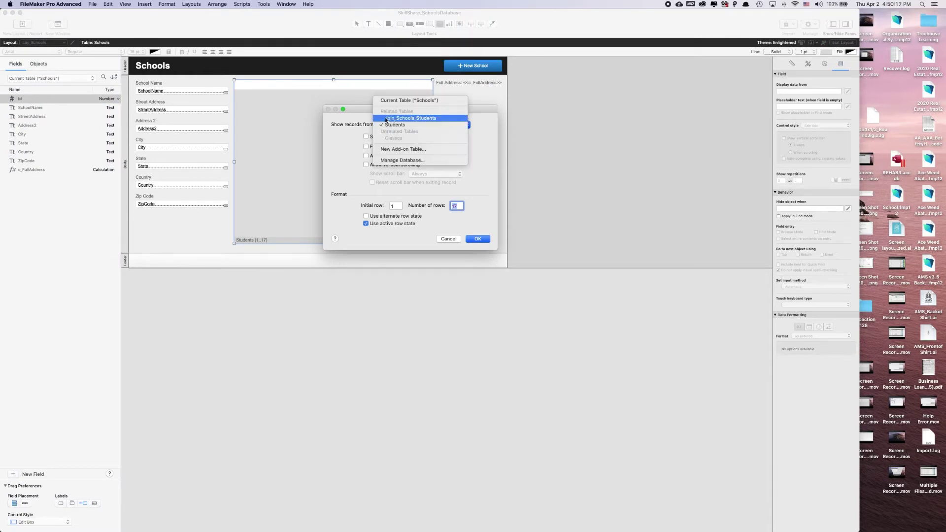
left_click(408, 118)
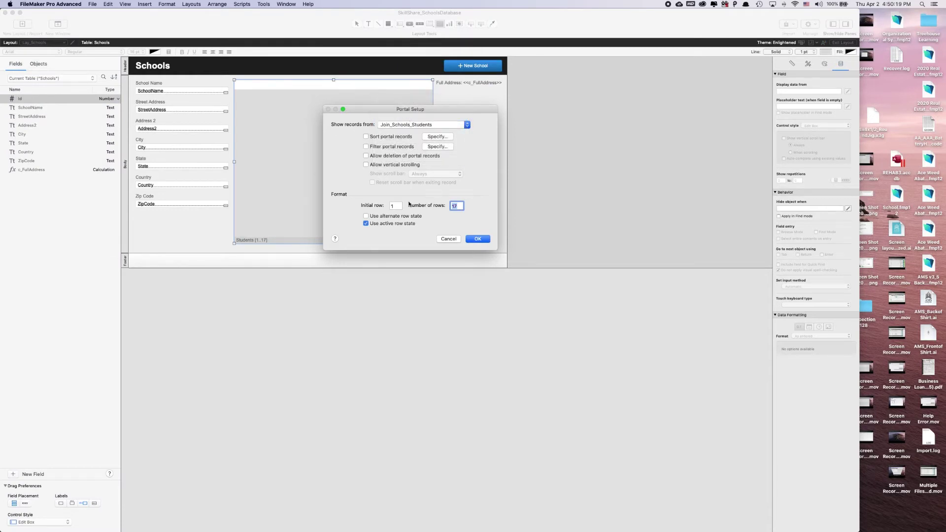
left_click(396, 215)
left_click(375, 223)
left_click(365, 156)
left_click(366, 165)
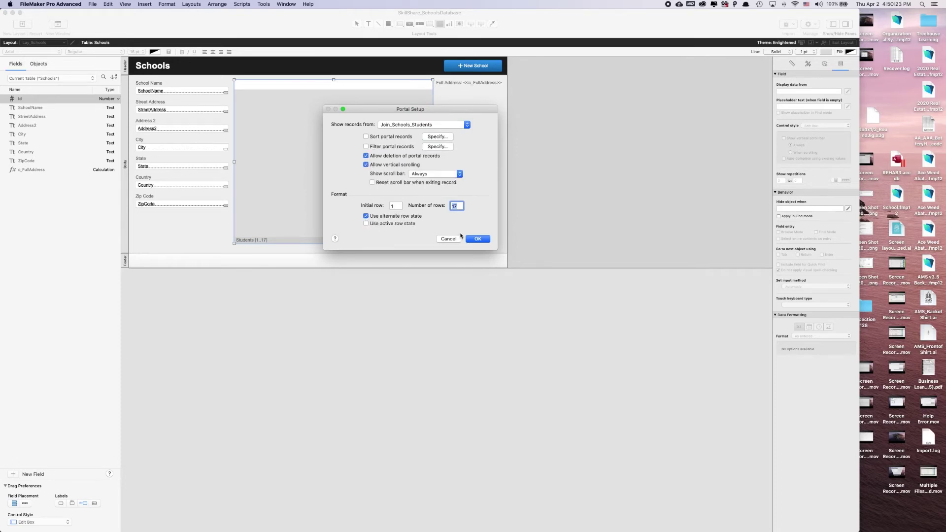
left_click(476, 239)
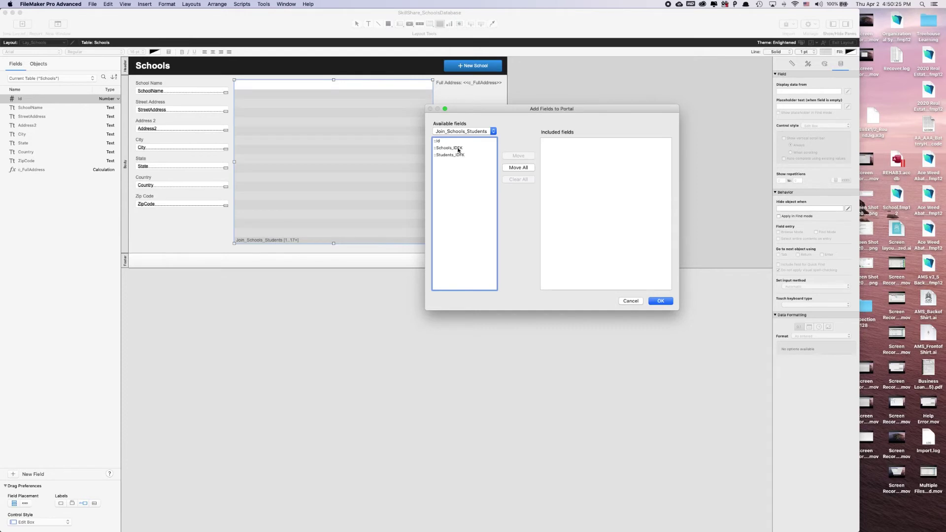
Include the Students_IDFK field in the portal rows
left_click(457, 155)
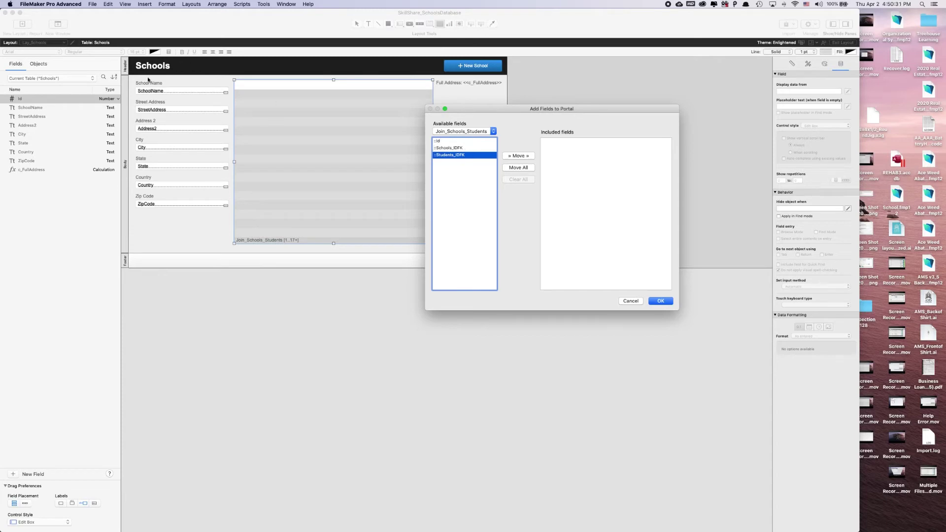
left_click(517, 156)
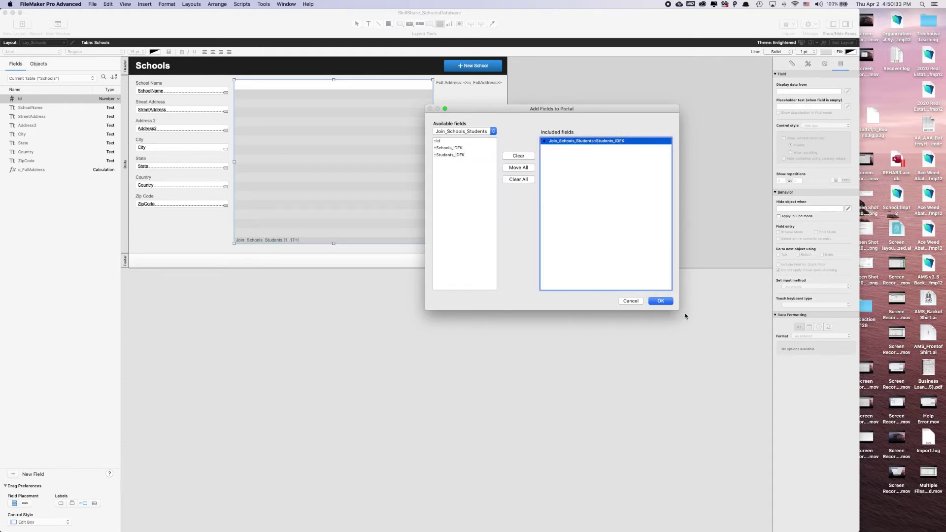
left_click(661, 301)
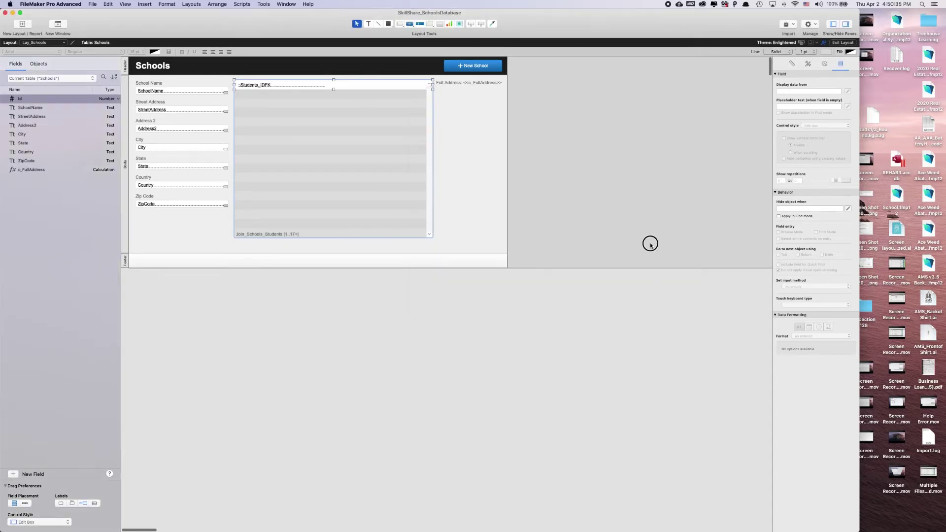
Widen the Students_IDFK portal field and set its control style to Pop-up Menu
left_click(272, 86)
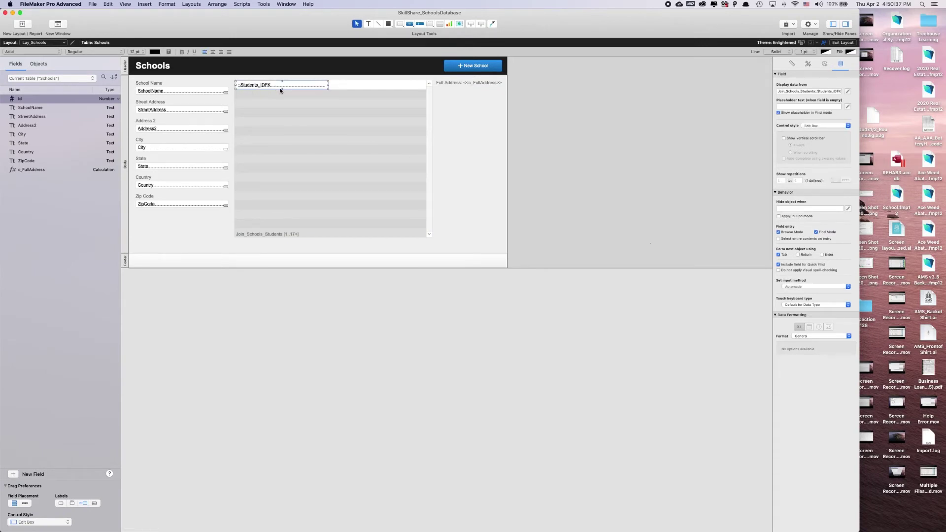
left_click_drag(328, 86, 364, 85)
left_click(450, 129)
left_click(260, 88)
left_click(832, 126)
left_click(826, 137)
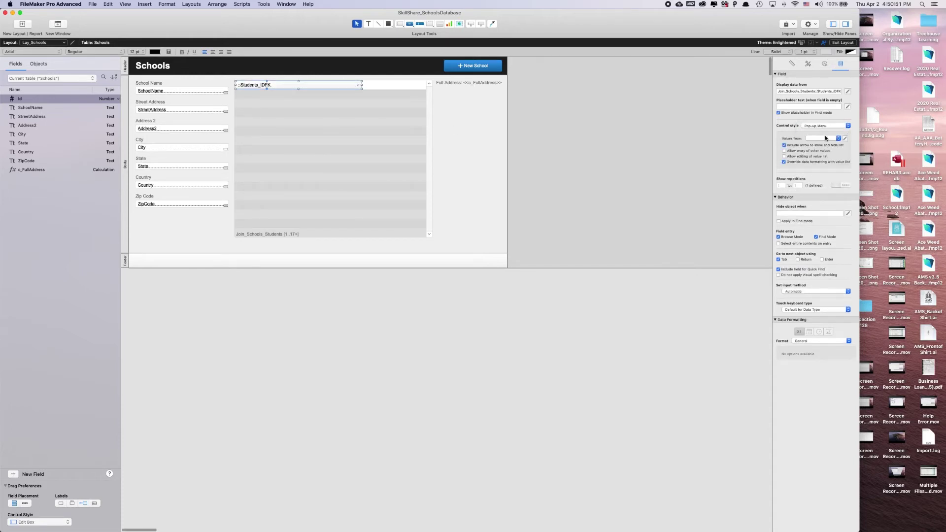
Delete the old Students value list in Manage Value Lists
left_click(844, 138)
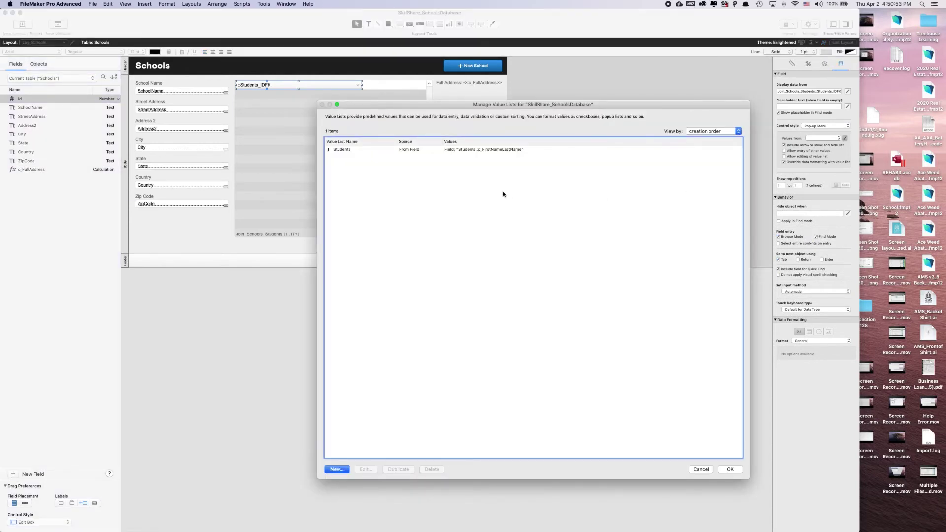
left_click(338, 149)
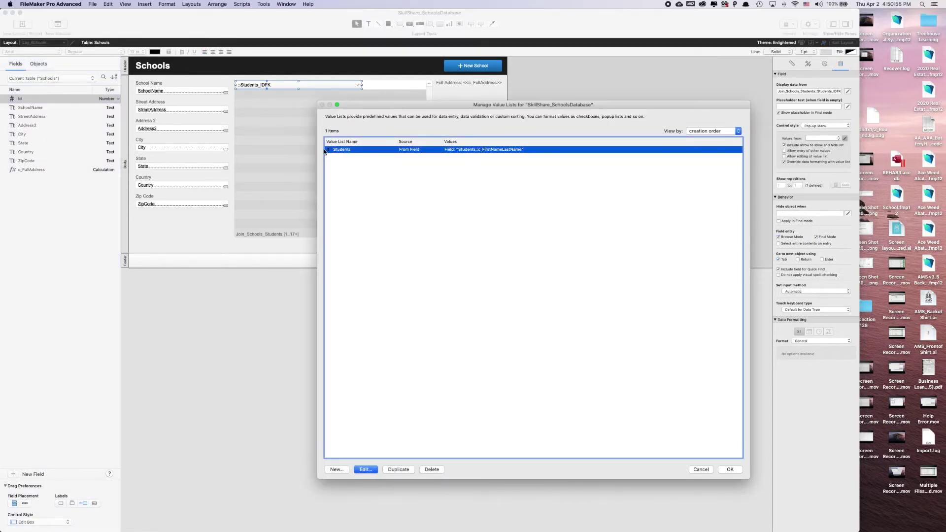
double_click(346, 151)
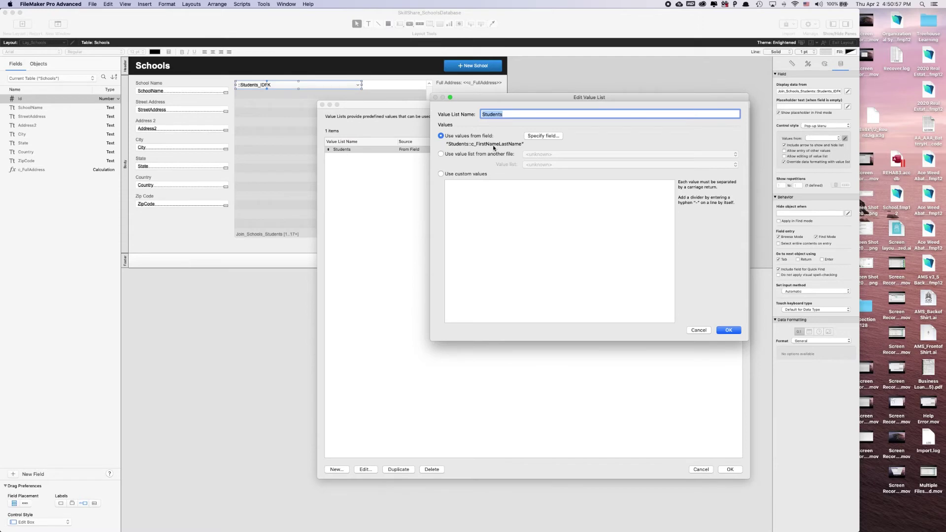
left_click(699, 330)
left_click(432, 469)
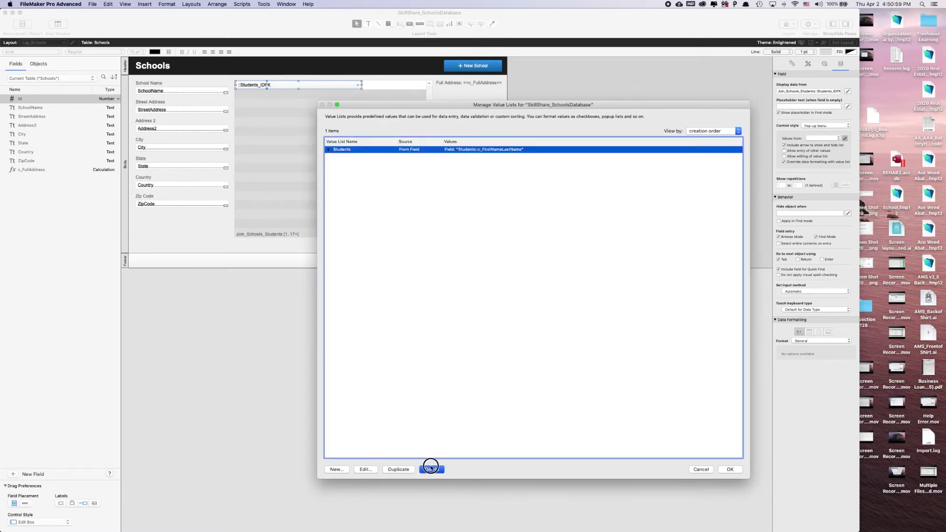
Create a new value list and name it LaySchool_Students
left_click(337, 469)
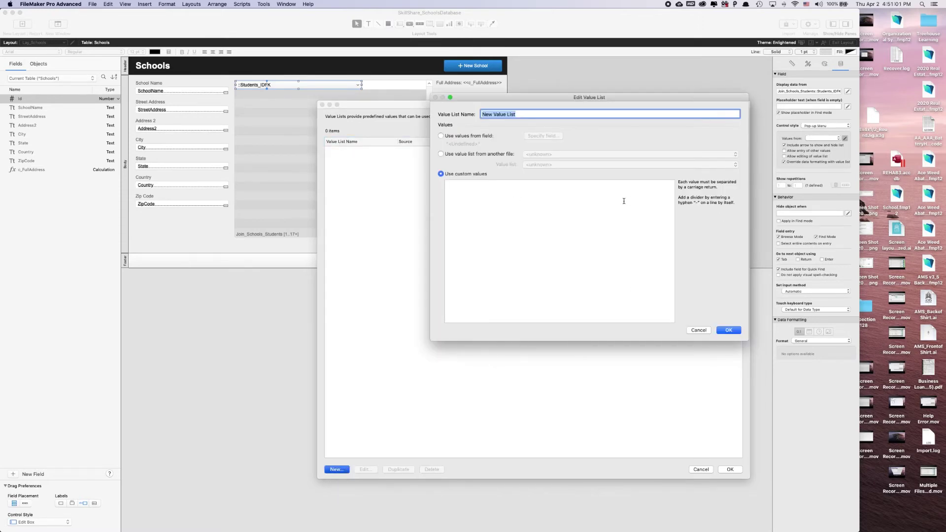
type("Studetn")
key("BackSpace")
key("BackSpace")
type("nt")
type("School_")
key("BackSpace")
type("::")
key("BackSpace")
key("BackSpace")
type("_Lay")
left_click_drag(530, 114, 480, 120)
left_click(544, 115)
double_click(536, 115)
left_click(541, 113)
left_click_drag(541, 112, 482, 120)
left_click(528, 114)
Base LaySchool_Students on Students::Id, showing only the second field c_FirstNameLastName
left_click(440, 136)
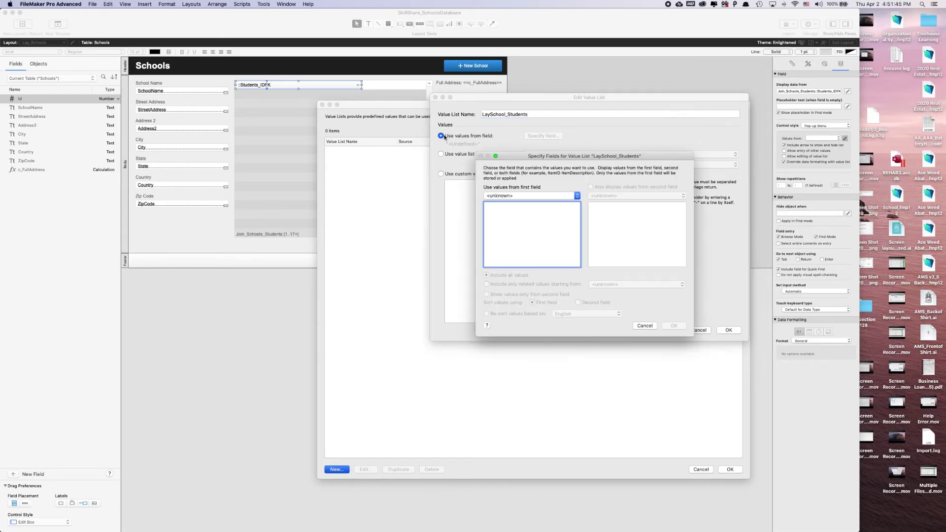
left_click(495, 196)
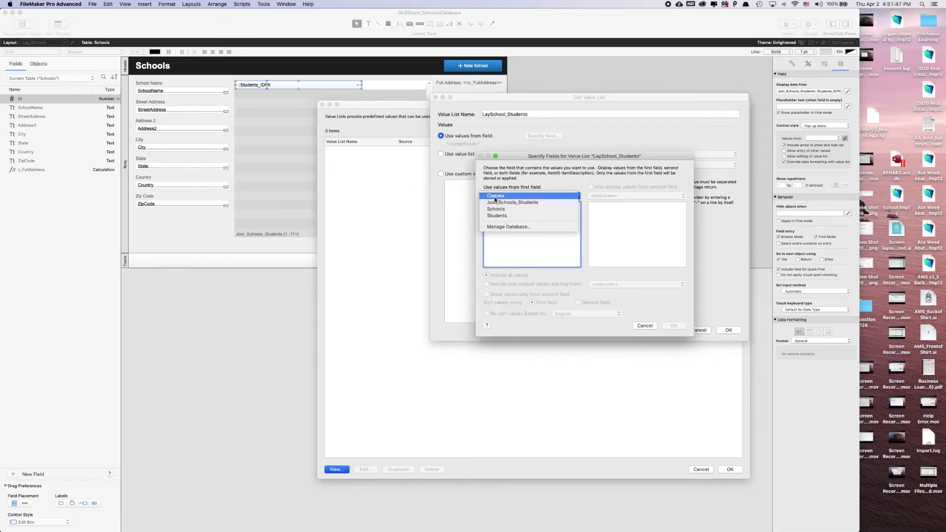
left_click(490, 217)
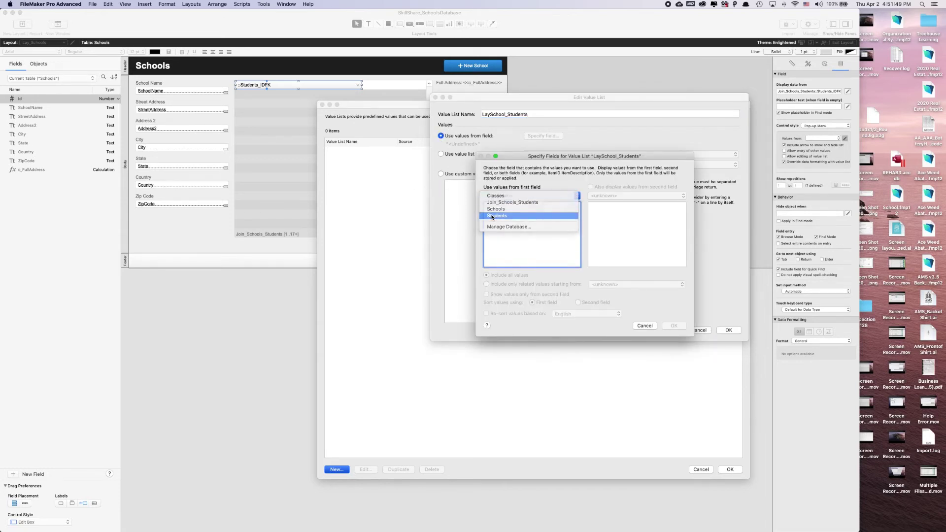
left_click(489, 205)
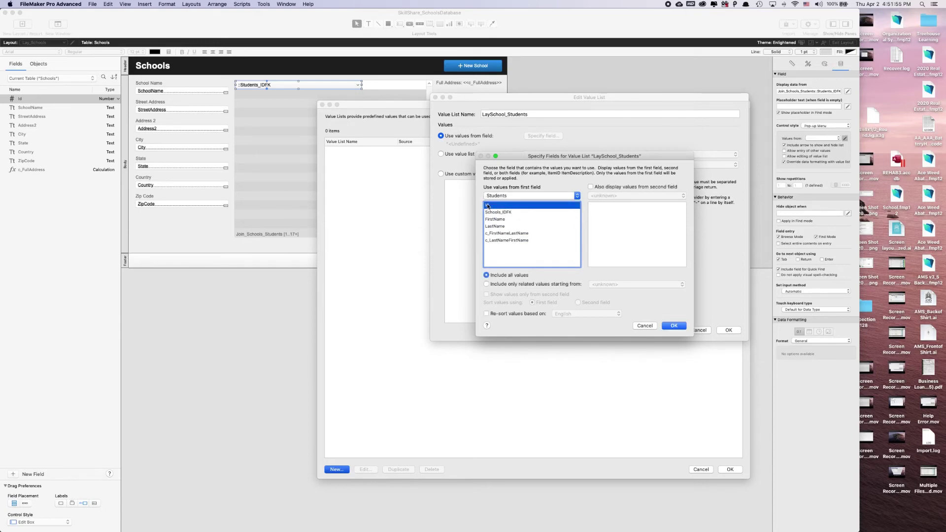
left_click(590, 187)
left_click(601, 233)
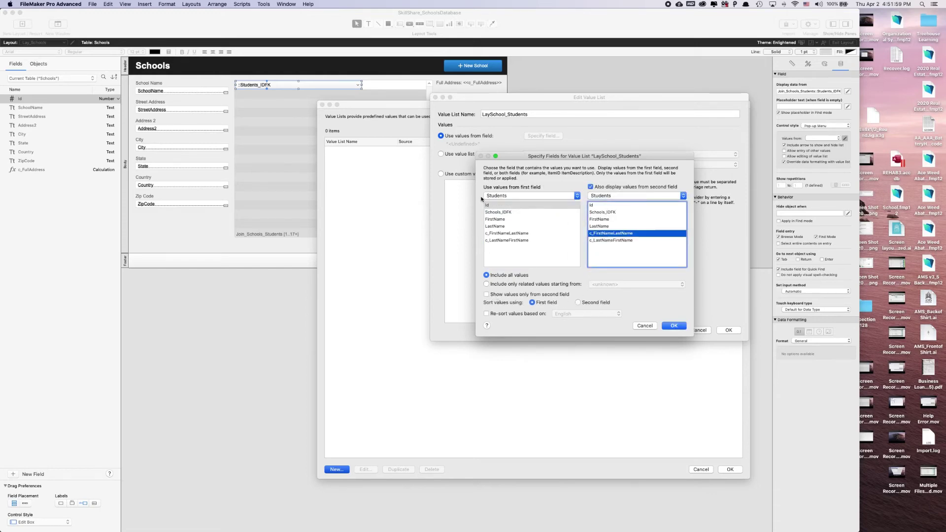
left_click(486, 295)
left_click(673, 325)
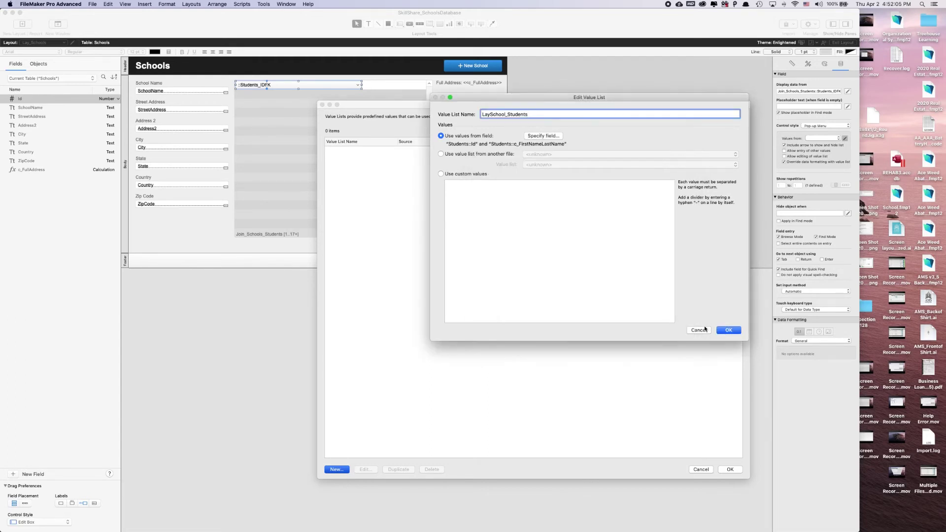
left_click(723, 330)
left_click(566, 271)
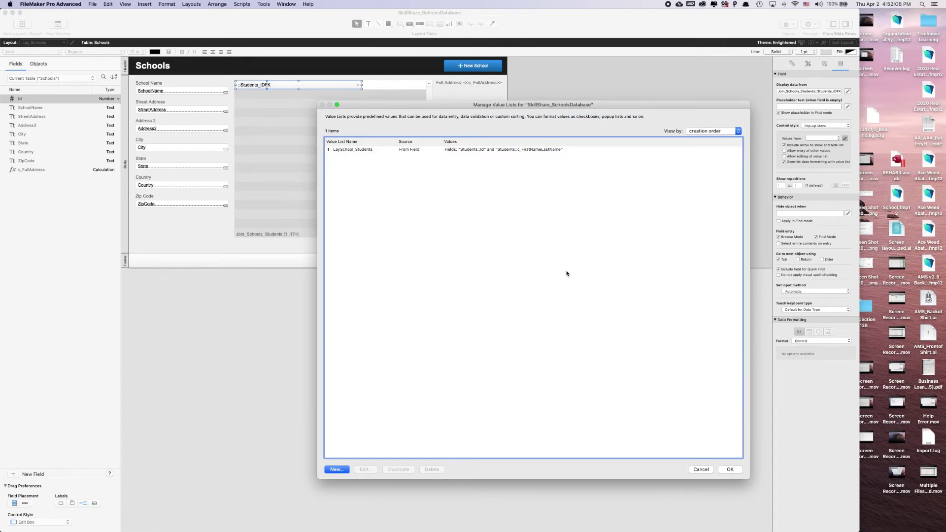
Close Manage Value Lists and draw an icon-only trash-can button at the portal row's right end
left_click(731, 469)
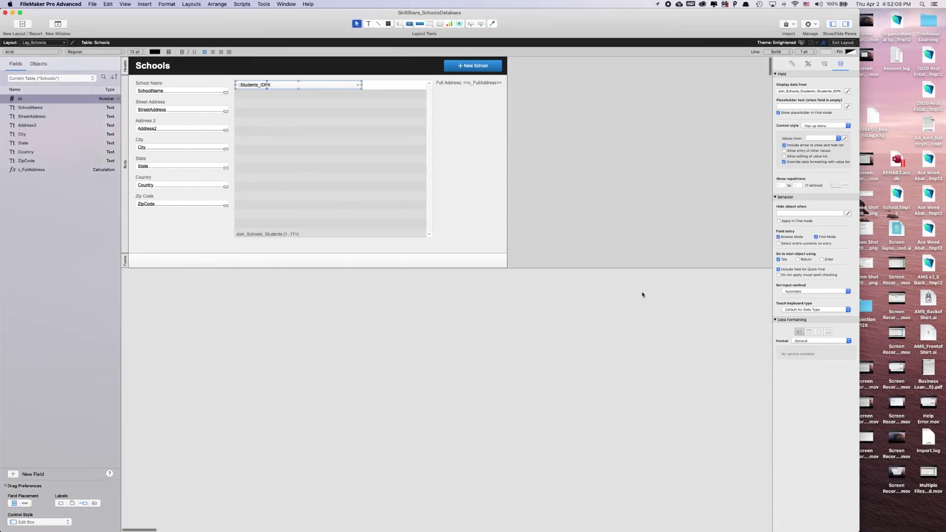
left_click(610, 204)
left_click(409, 24)
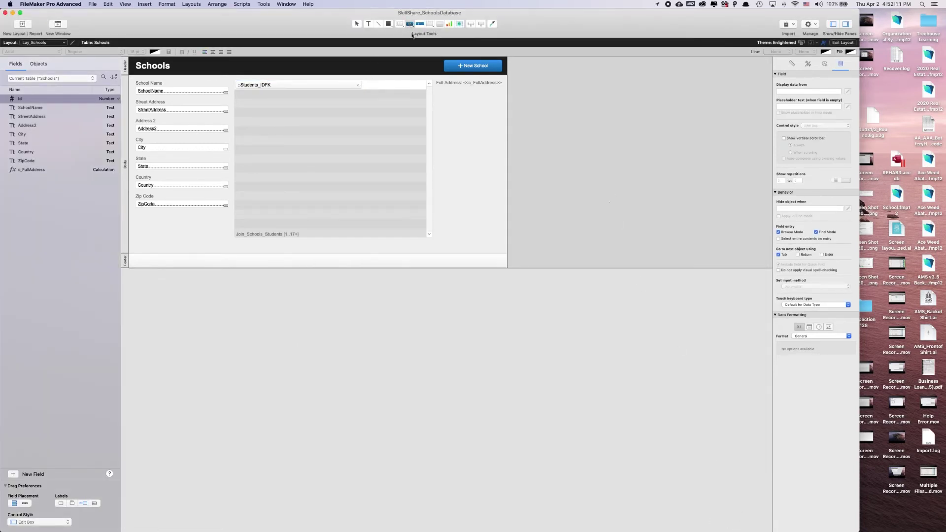
left_click_drag(425, 82, 397, 88)
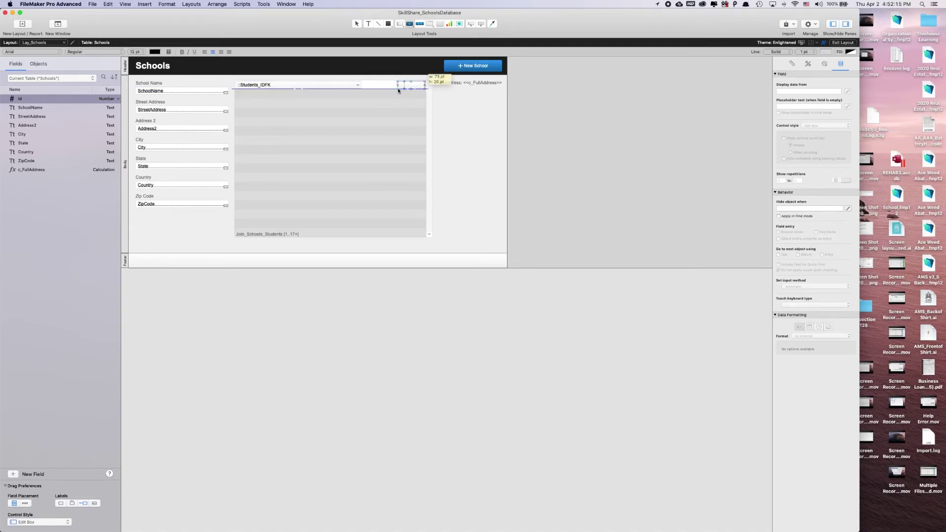
left_click(461, 98)
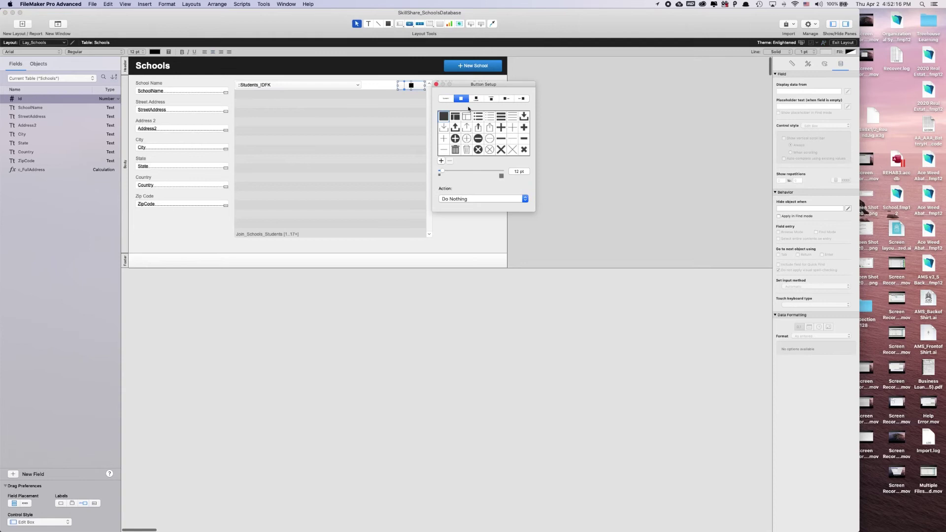
left_click(457, 151)
left_click(437, 84)
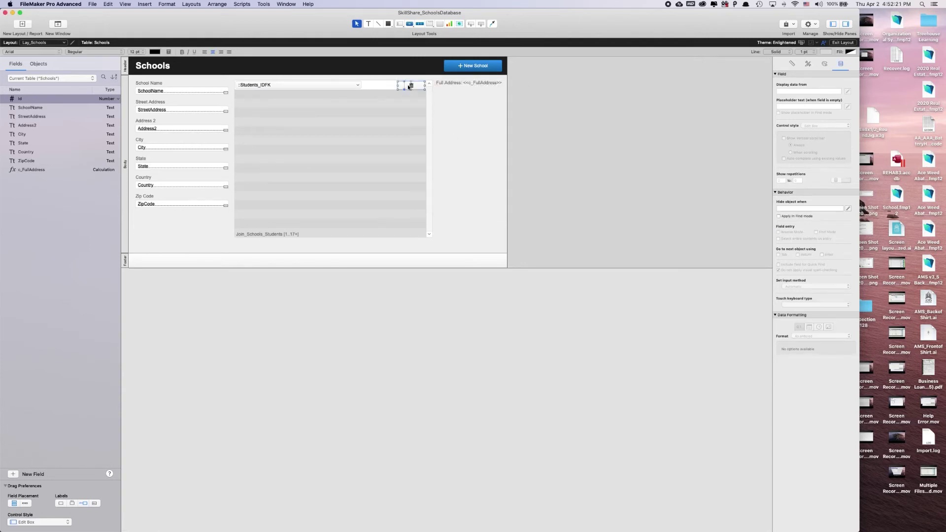
Align and narrow the trash button and apply the Accent Button 4 style
left_click_drag(408, 86, 408, 86)
left_click(455, 116)
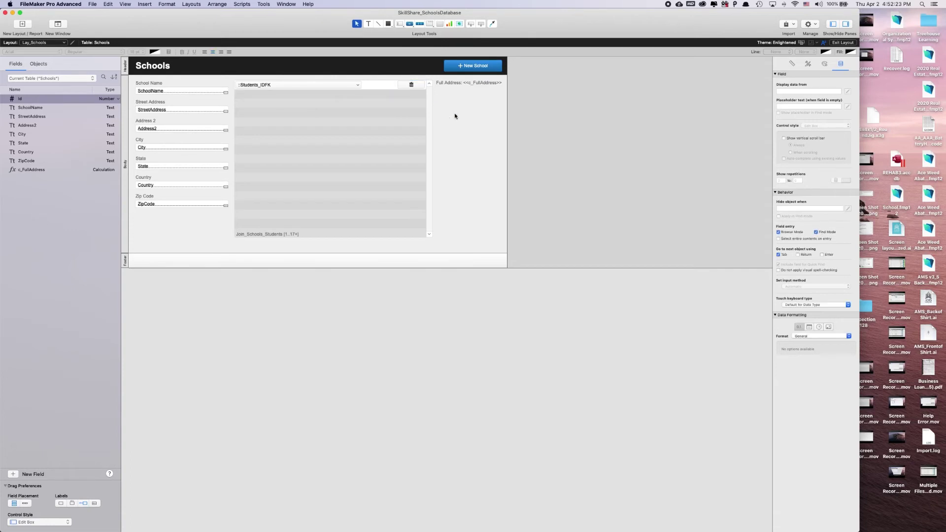
left_click(412, 87)
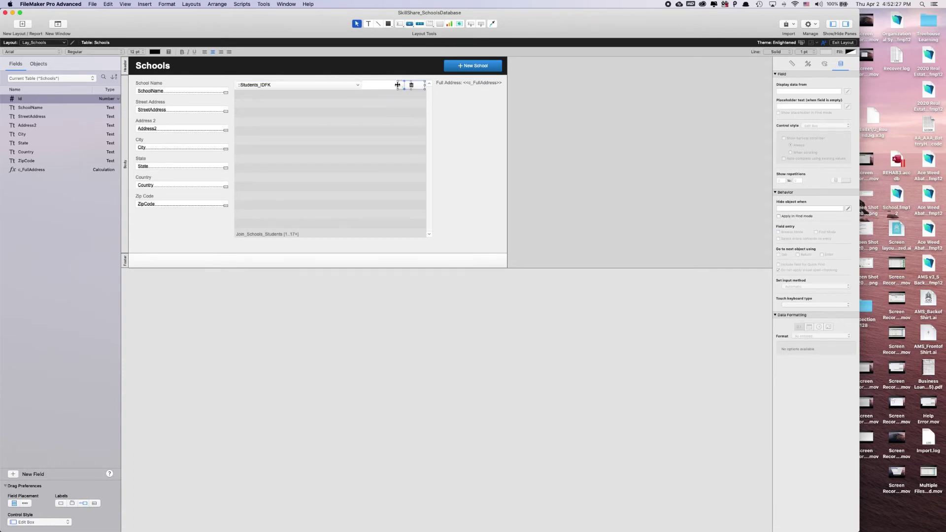
left_click_drag(397, 85, 410, 85)
left_click(807, 64)
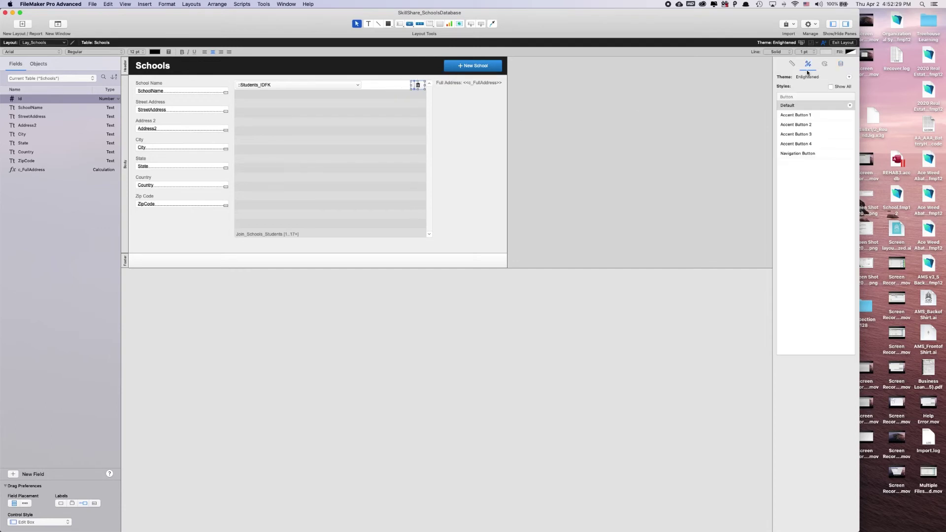
left_click(808, 143)
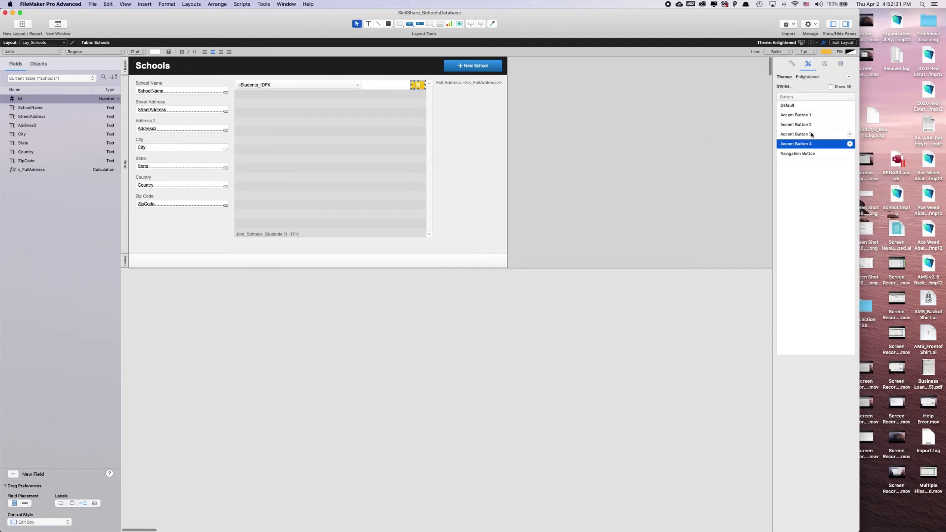
left_click(484, 109)
left_click(454, 108)
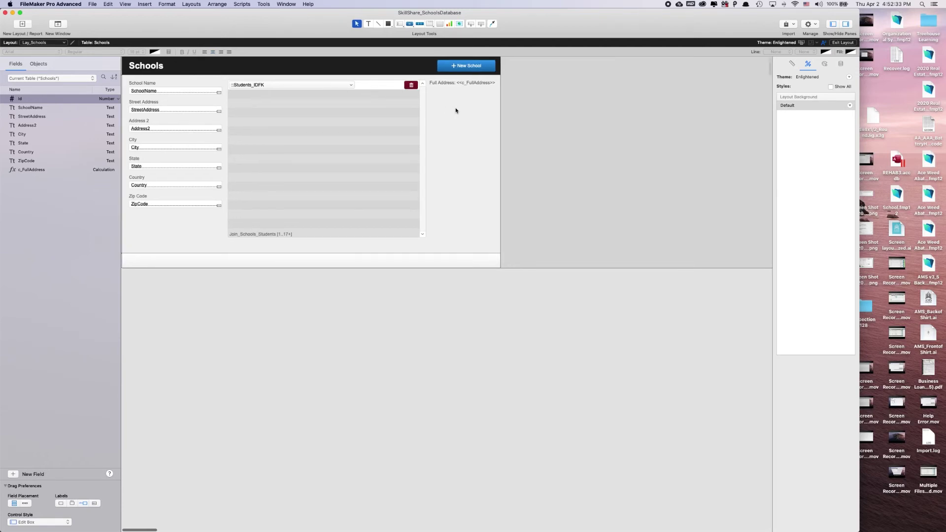
key("super+shift+s")
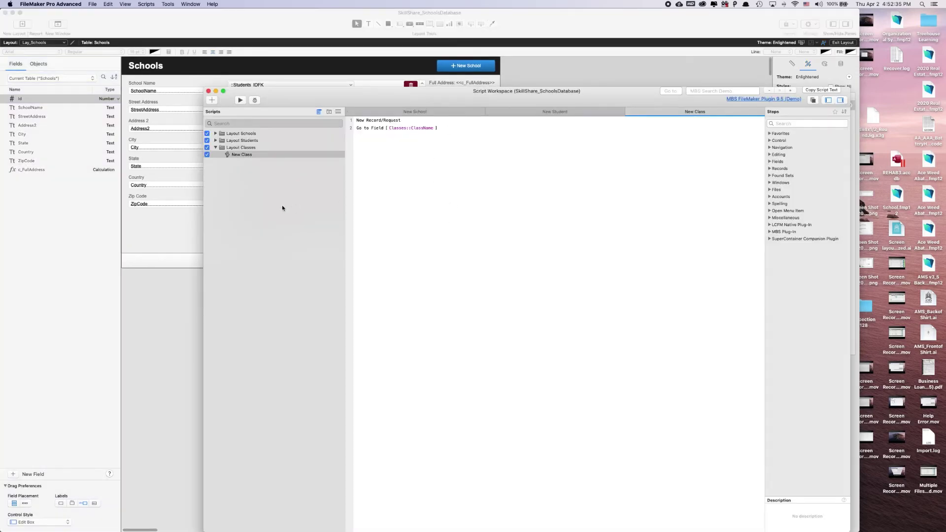
Create a new script named Delete Related Student in the Layout Schools folder
left_click(214, 148)
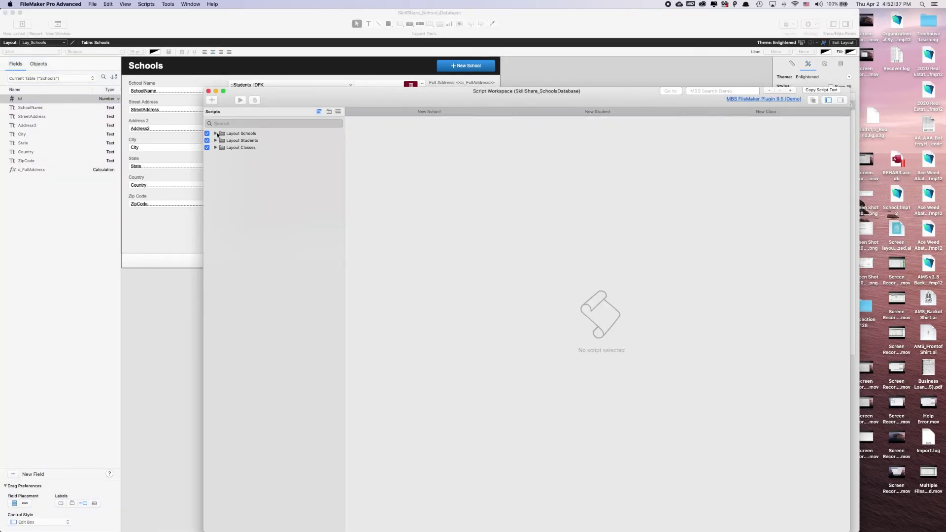
left_click(215, 134)
left_click_drag(258, 91, 284, 128)
left_click(247, 174)
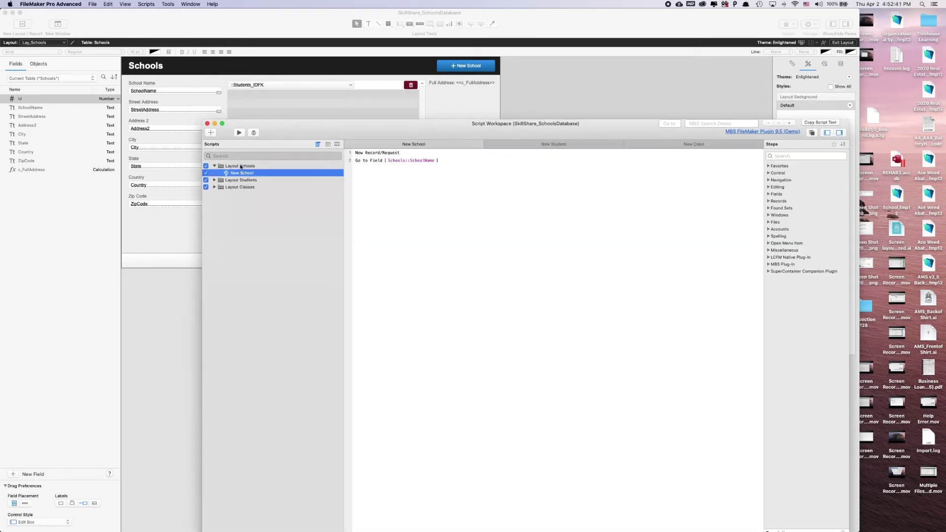
left_click(214, 132)
type("Delete")
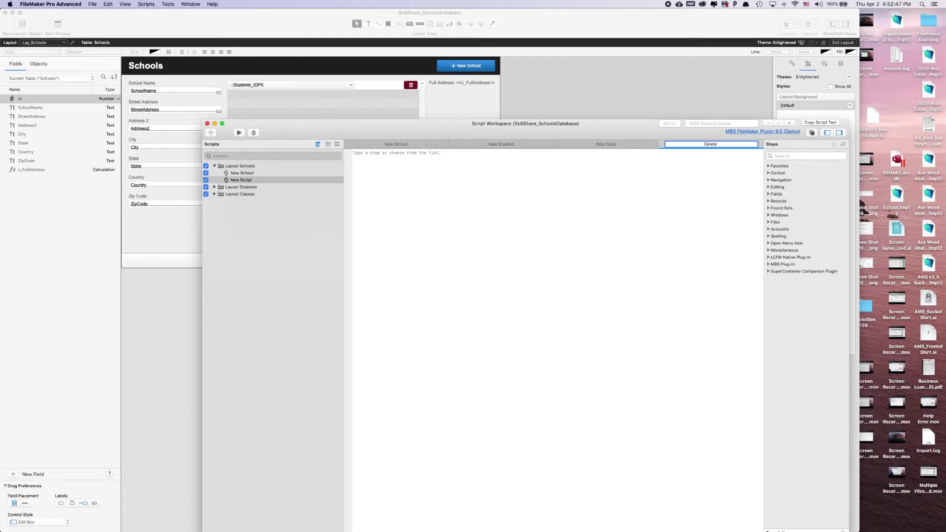
type(" Related Student")
key("Return")
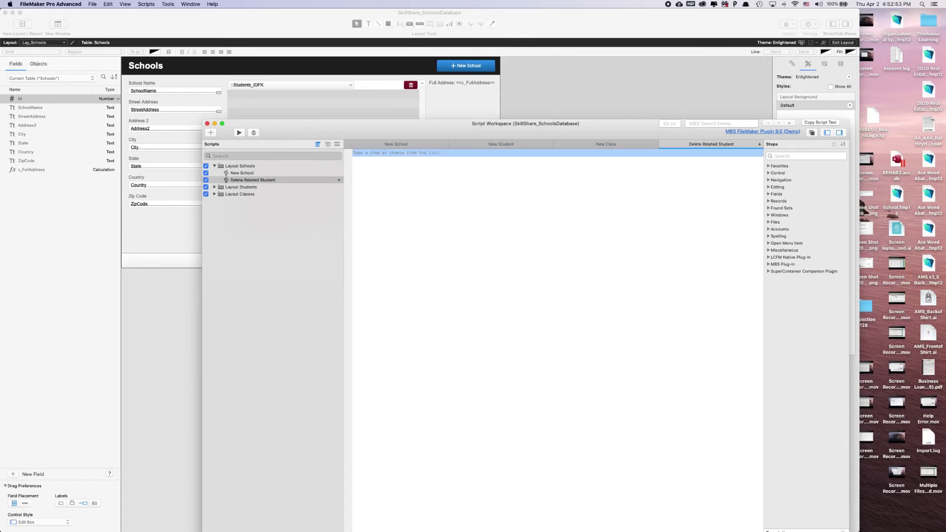
Add a Delete Portal Row step, then save and close the script
left_click(440, 180)
type("De")
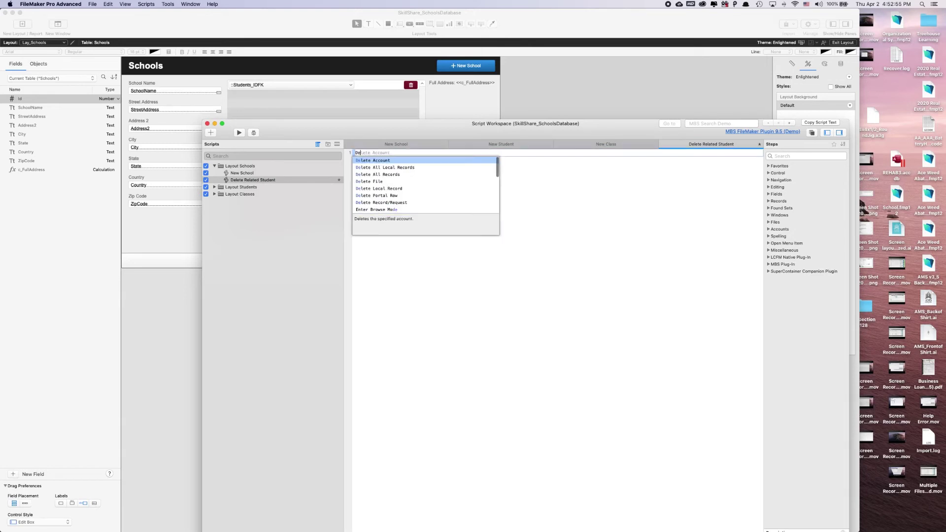
type("let")
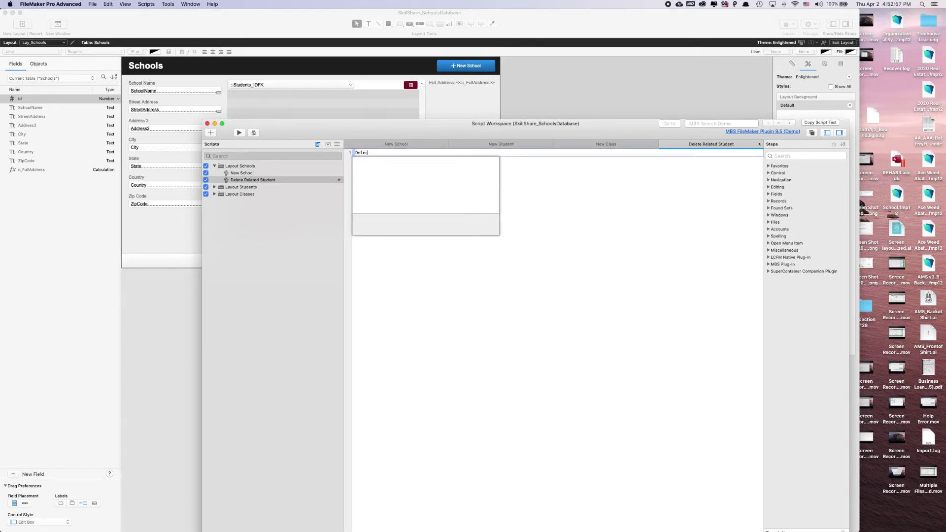
key("Down")
key("Down")
key("Down")
key("Down")
key("Down")
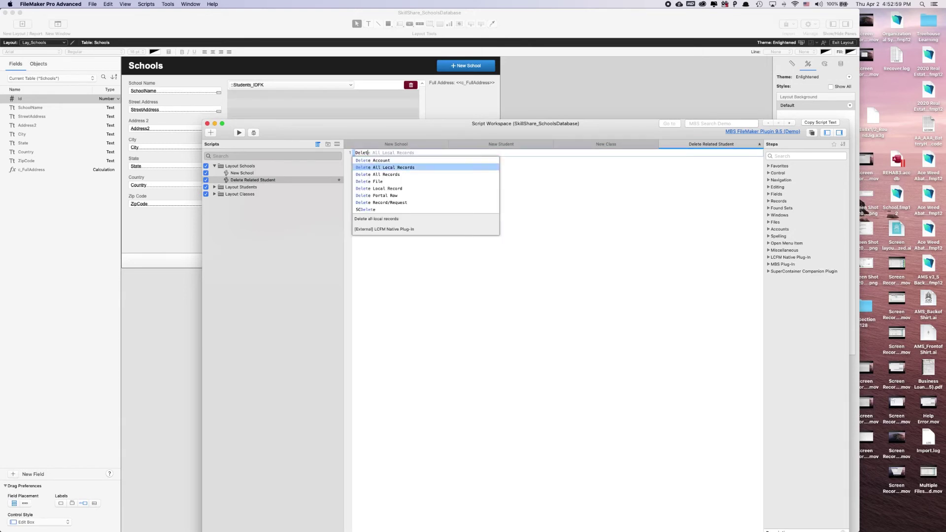
key("Return")
left_click(444, 153)
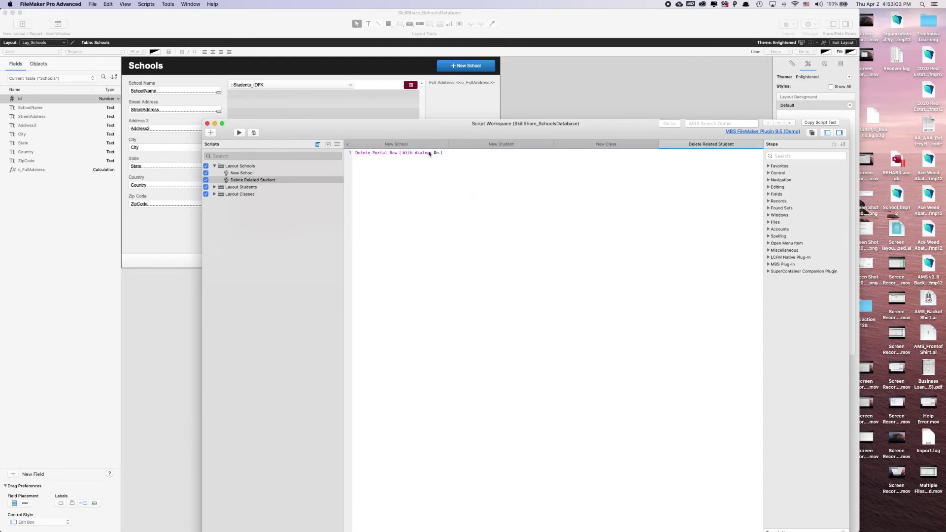
key("super+s")
key("super+w")
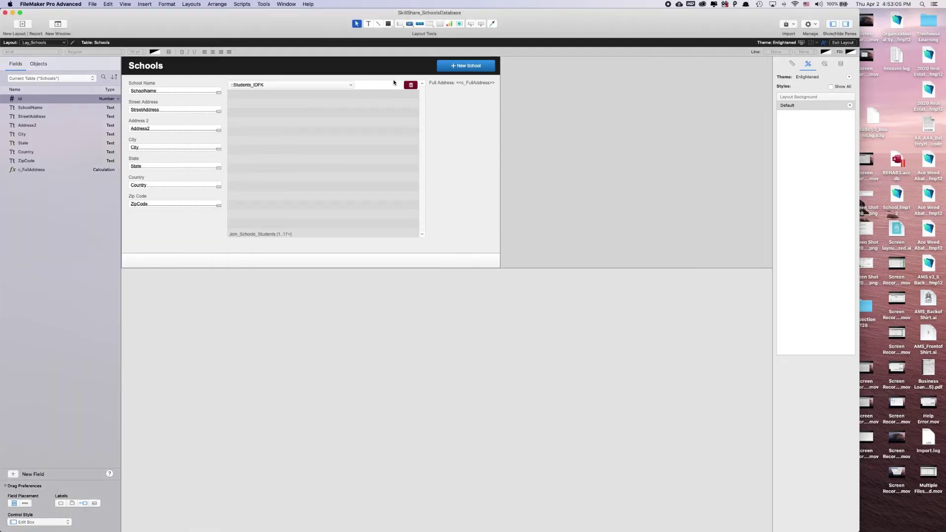
Widen the Students_IDFK portal field to a width of 474 pt
left_click(348, 82)
left_click_drag(355, 85, 404, 85)
left_click(447, 106)
left_click(374, 86)
left_click(792, 64)
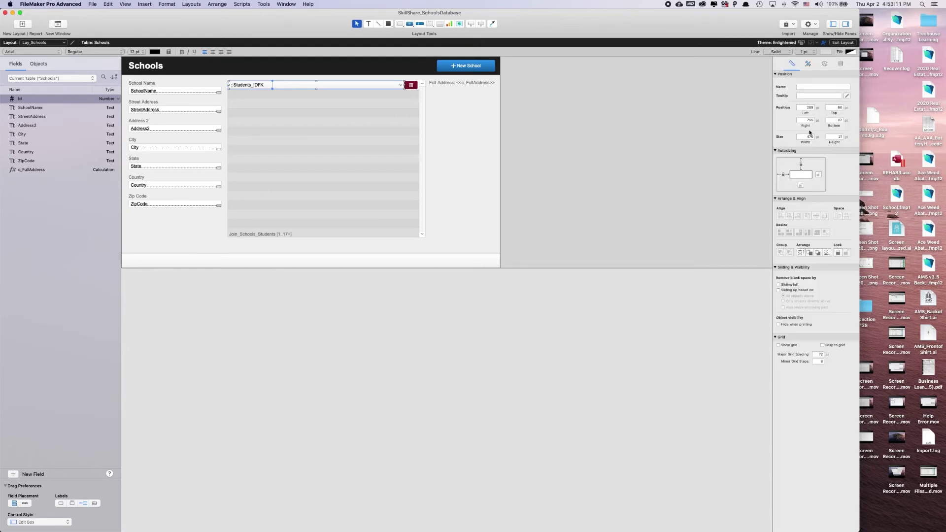
left_click(806, 137)
type("4")
key("Return")
left_click(529, 140)
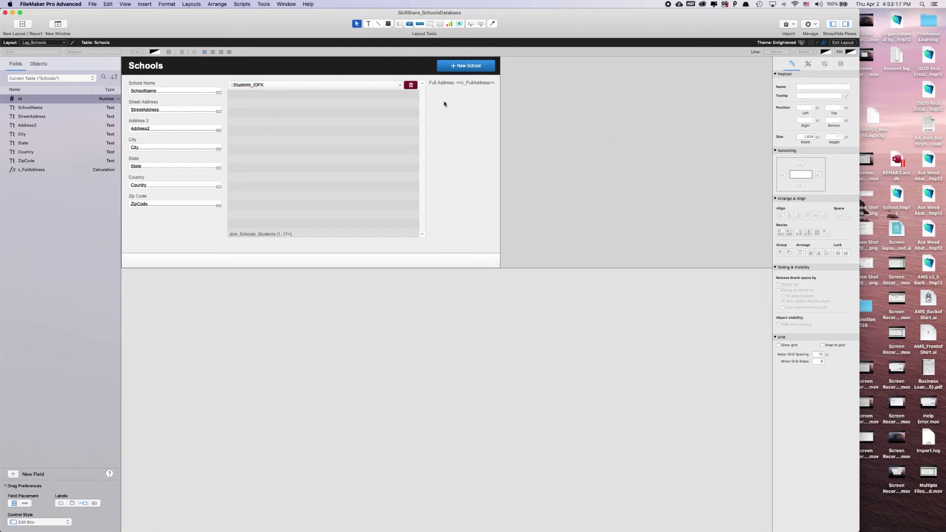
Align the delete button and make it run Delete Related Student with a hand cursor
left_click(411, 85)
key("Right")
key("Right")
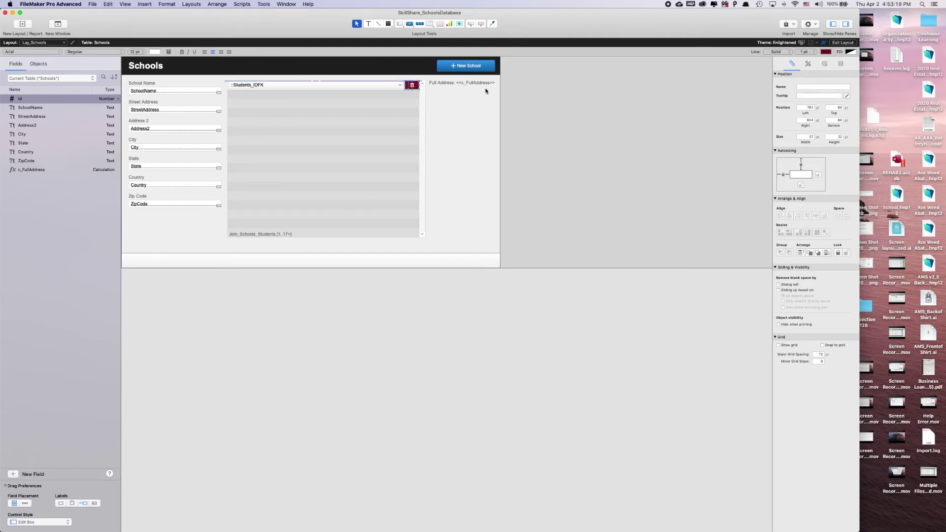
key("Up")
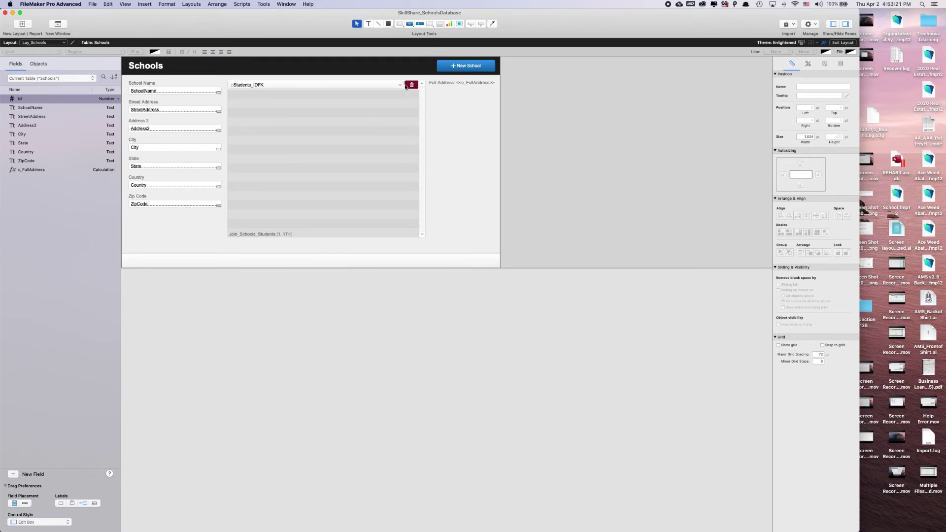
double_click(412, 85)
left_click(460, 199)
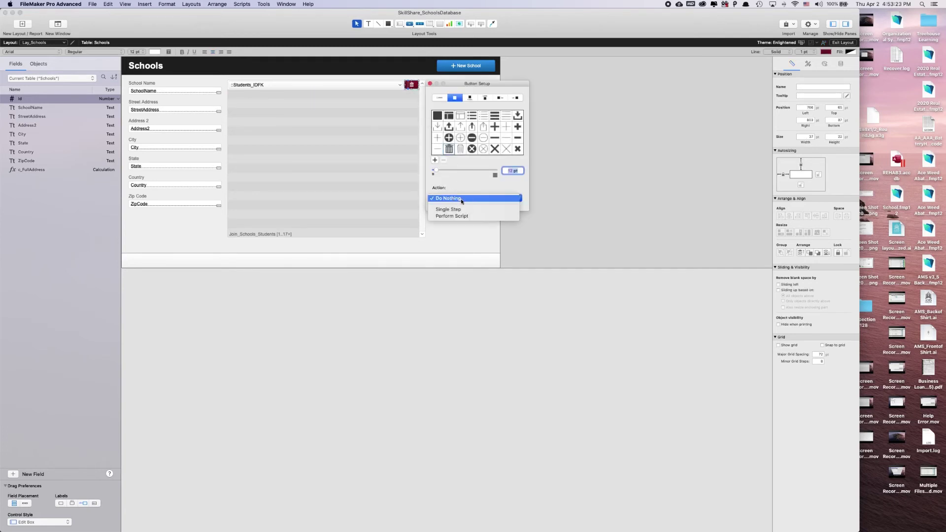
left_click(458, 215)
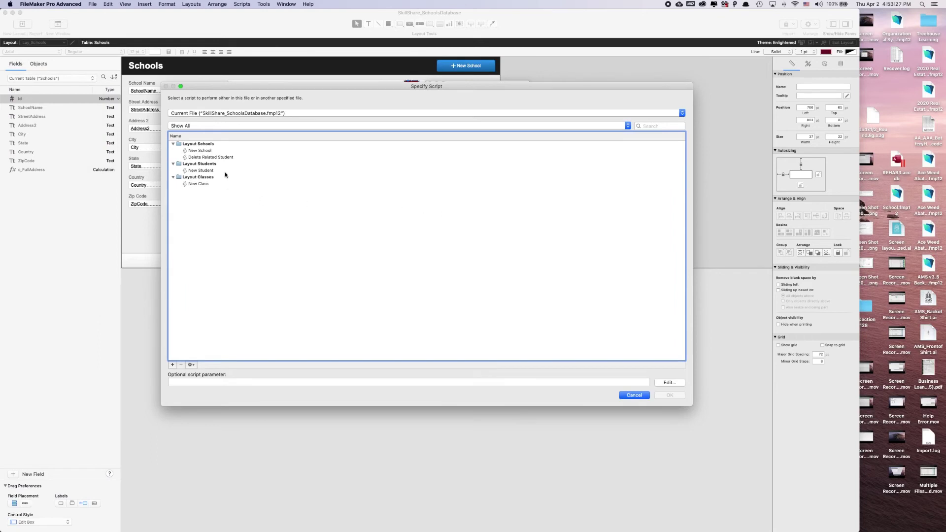
left_click(200, 157)
left_click(669, 395)
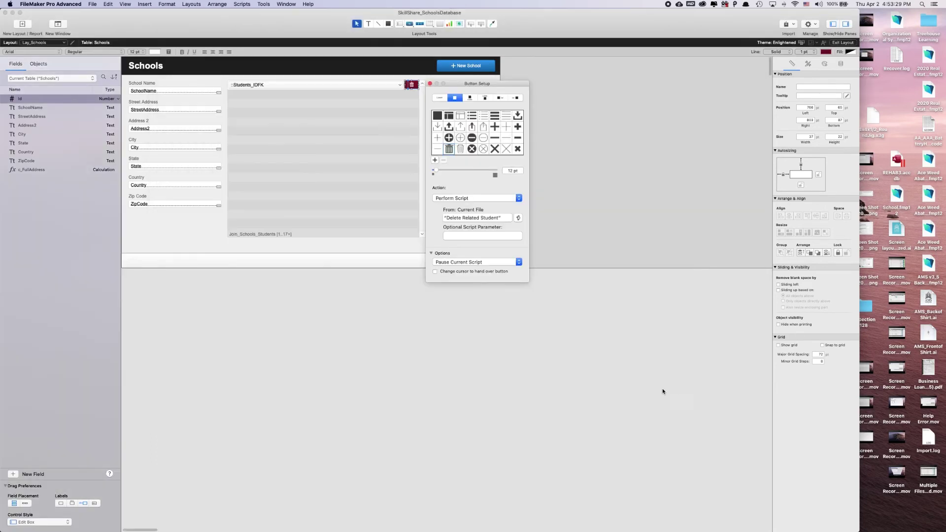
left_click(435, 271)
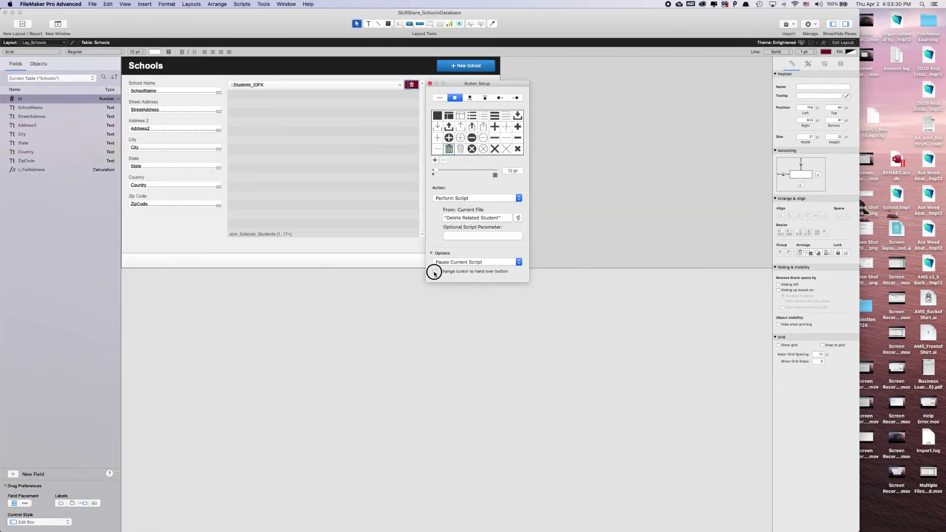
left_click(429, 83)
left_click(465, 168)
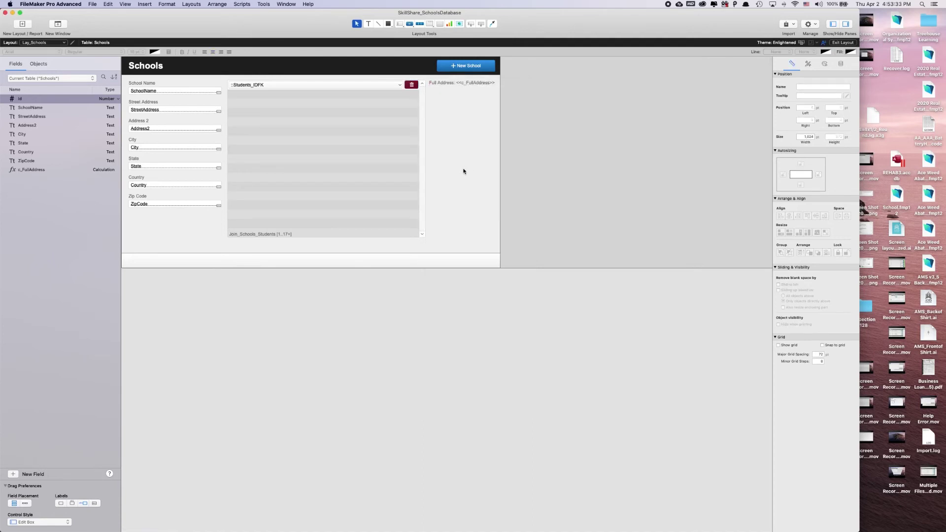
Shift the Students portal slightly down and right and raise the Full Address text a little
left_click_drag(311, 116, 313, 121)
left_click_drag(442, 86, 442, 83)
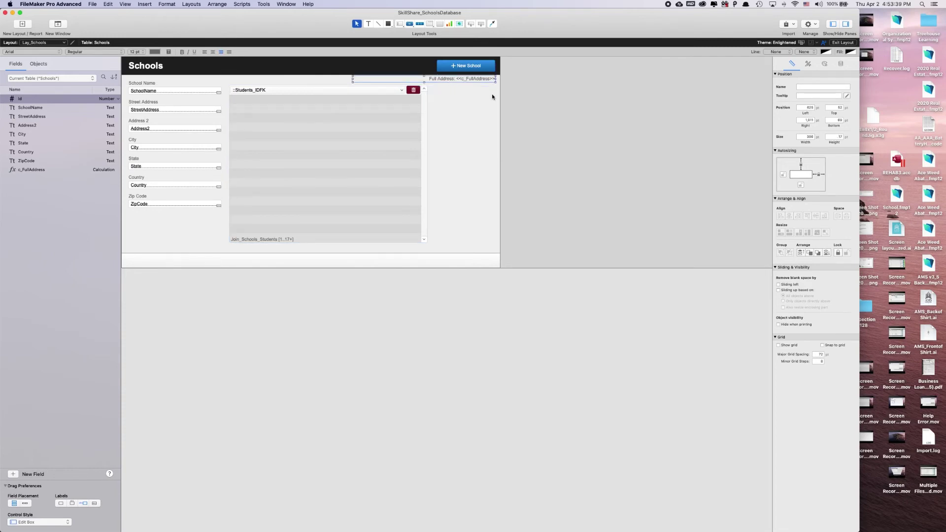
key("Down")
key("Down")
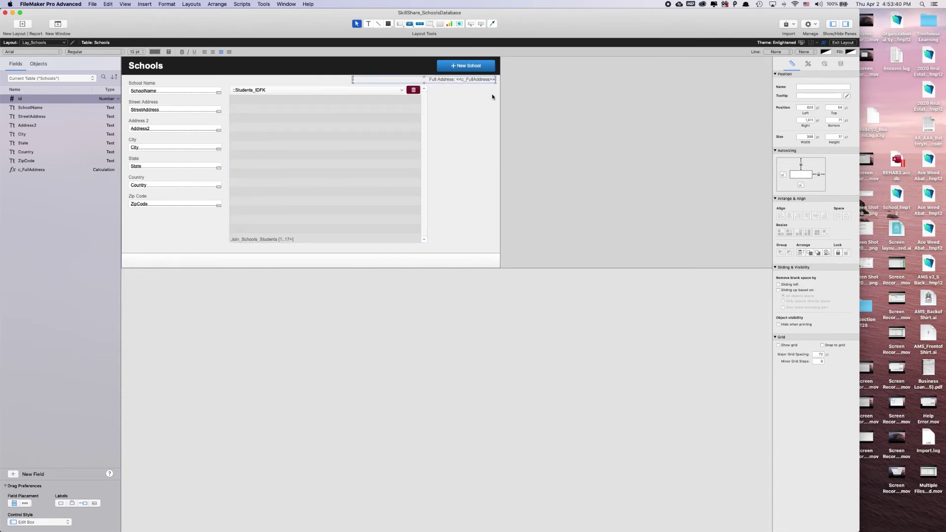
left_click(484, 120)
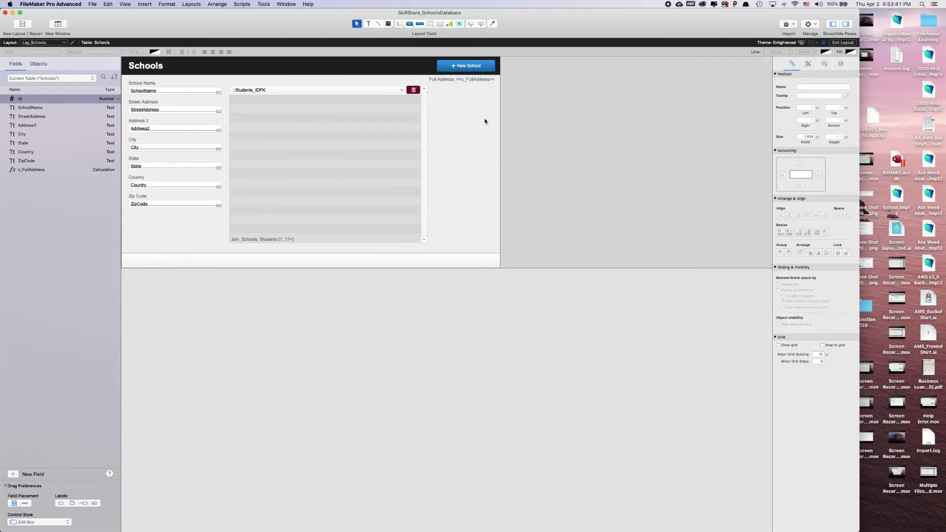
left_click(235, 82)
left_click(450, 118)
key("t")
Type a 'Students' label above the portal, make it bold black, and nudge it into place
left_click(234, 81)
type("Studen")
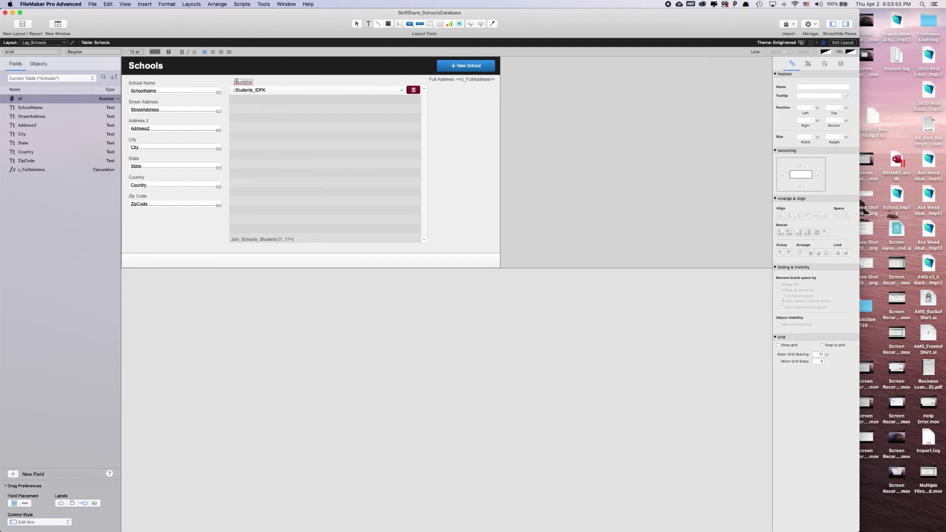
type("tns")
key("BackSpace")
key("BackSpace")
key("BackSpace")
type("nts")
key("Escape")
left_click(155, 53)
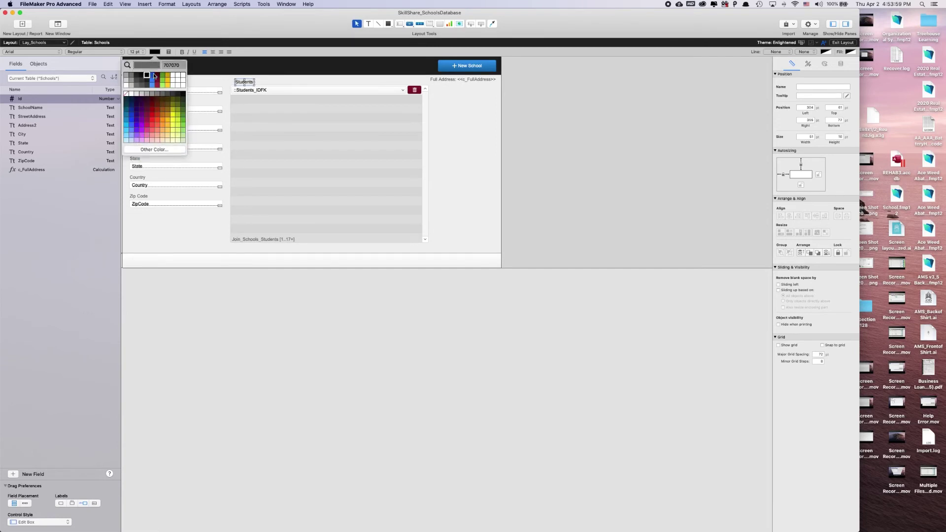
left_click(129, 63)
left_click(182, 53)
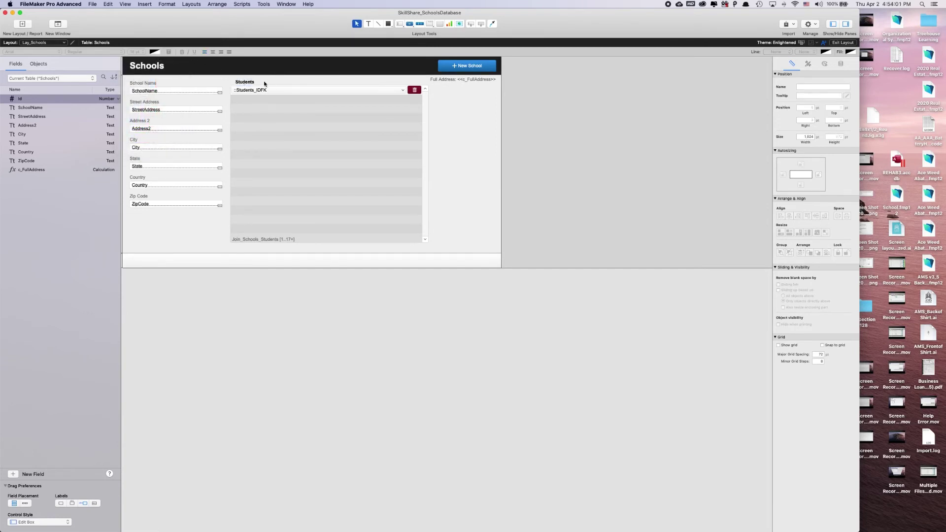
left_click_drag(248, 83, 245, 81)
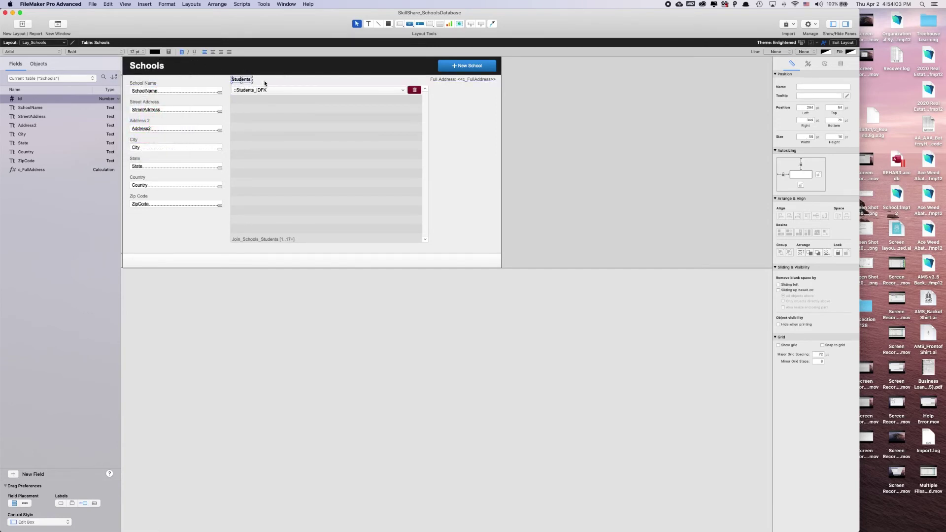
key("Down")
key("Down")
key("Down")
key("Down")
left_click(463, 128)
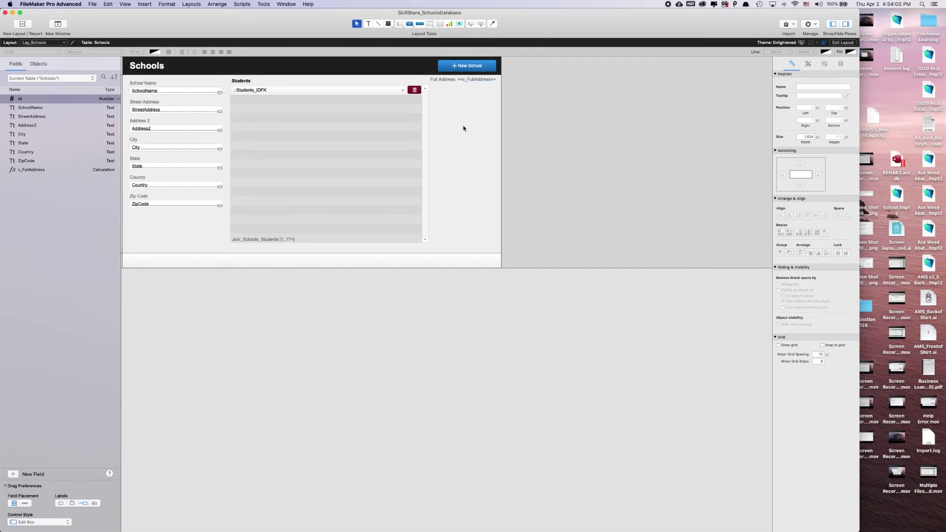
Reopen the portal's field assignment, keeping Students_IDFK as its field
left_click(842, 43)
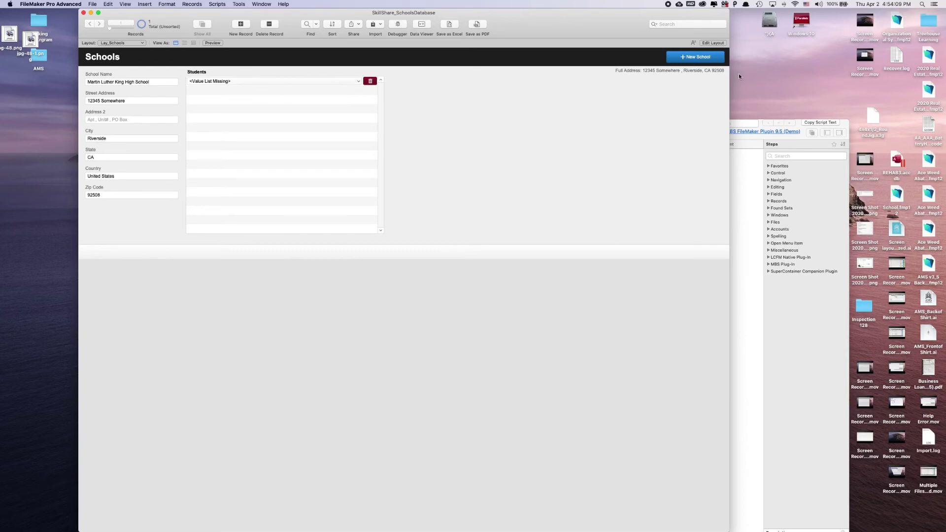
left_click(713, 43)
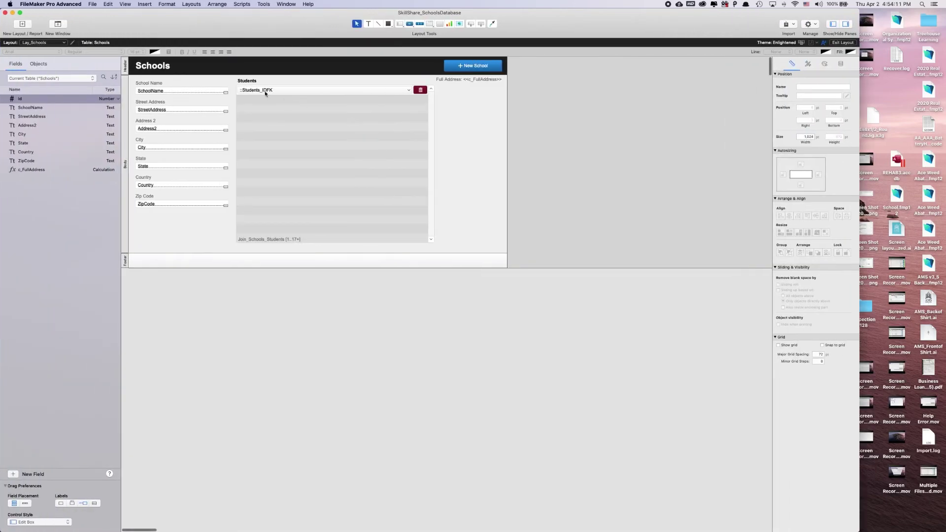
left_click(265, 91)
double_click(265, 91)
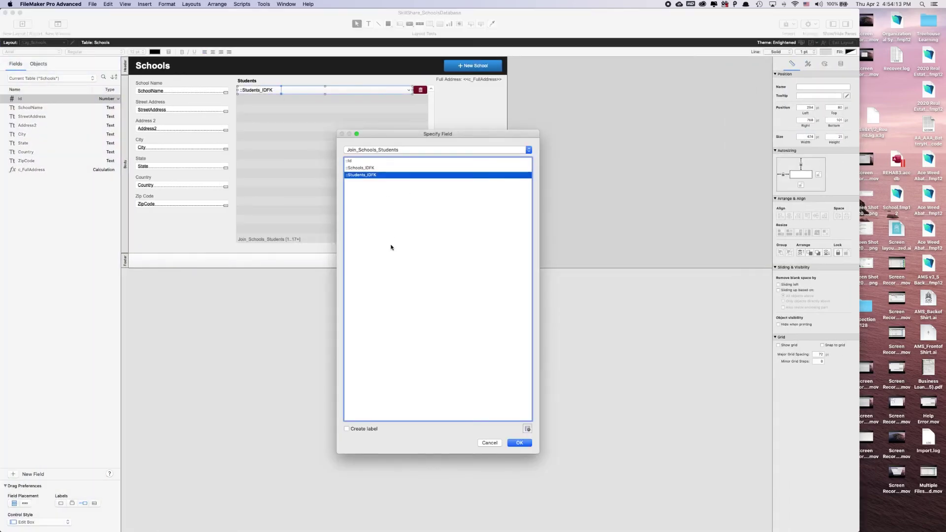
left_click(519, 443)
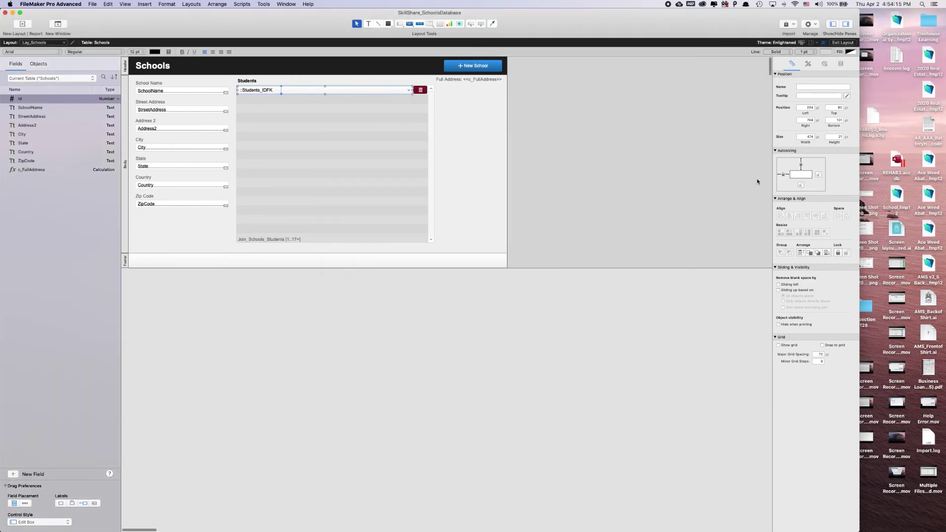
Set the Students_IDFK drop-down's values from the students value list, then return to Browse mode
left_click(839, 64)
left_click(839, 139)
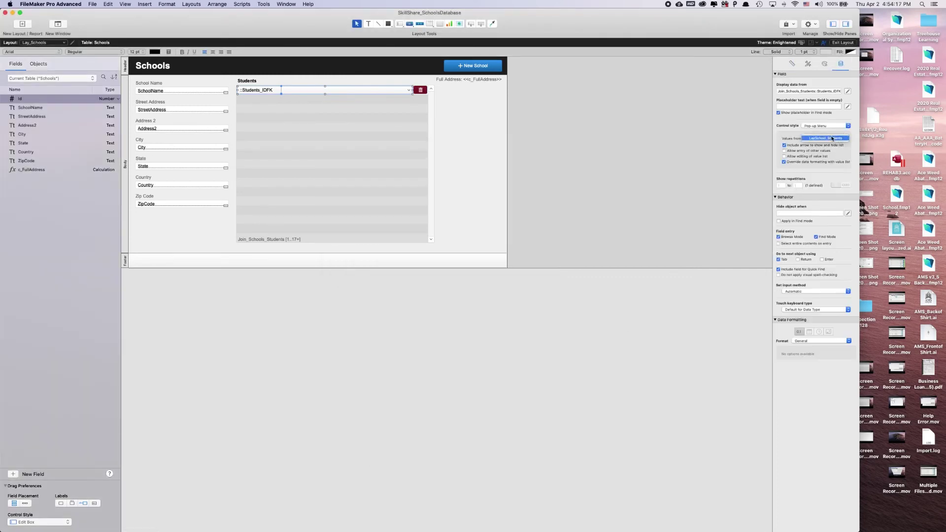
left_click(816, 140)
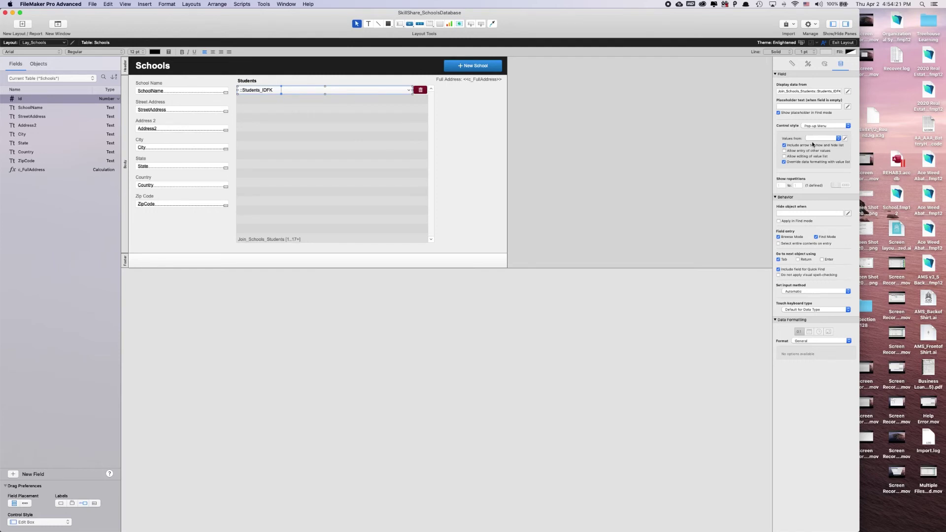
left_click(752, 108)
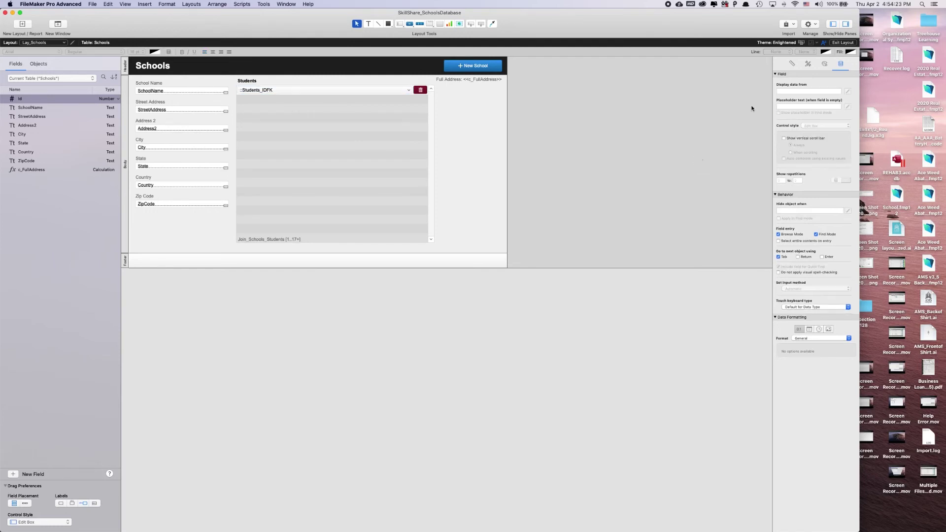
left_click(843, 43)
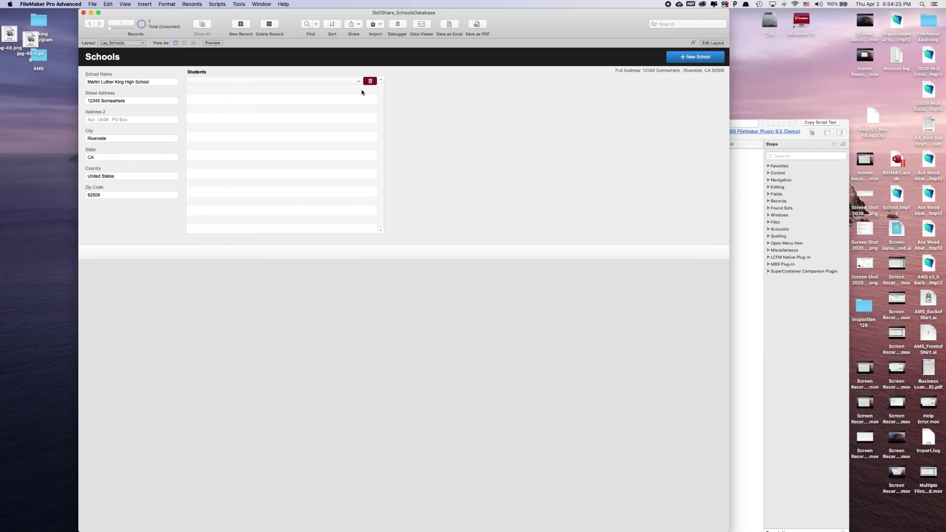
Pick the first student from the first portal row's drop-down
left_click(358, 81)
left_click(422, 99)
left_click(241, 82)
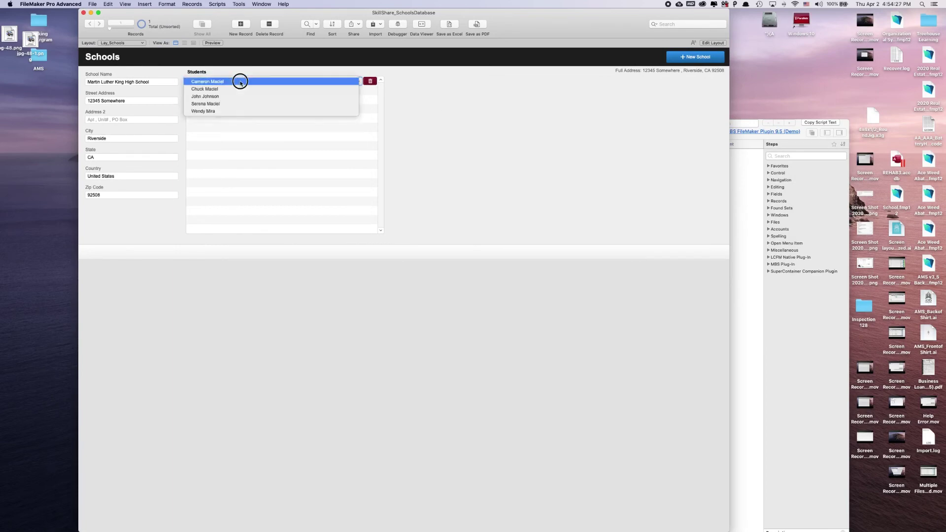
left_click(521, 97)
left_click(359, 81)
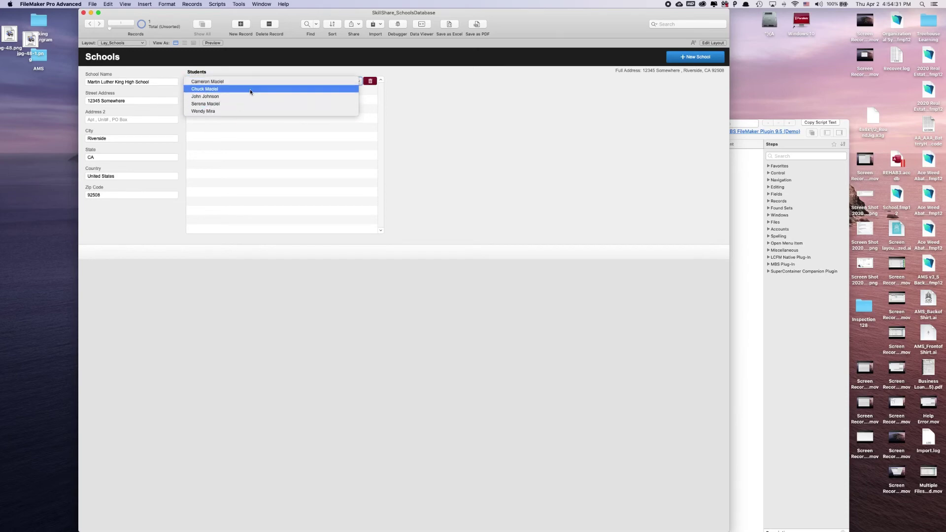
left_click(250, 90)
left_click(358, 82)
left_click(266, 82)
left_click(450, 110)
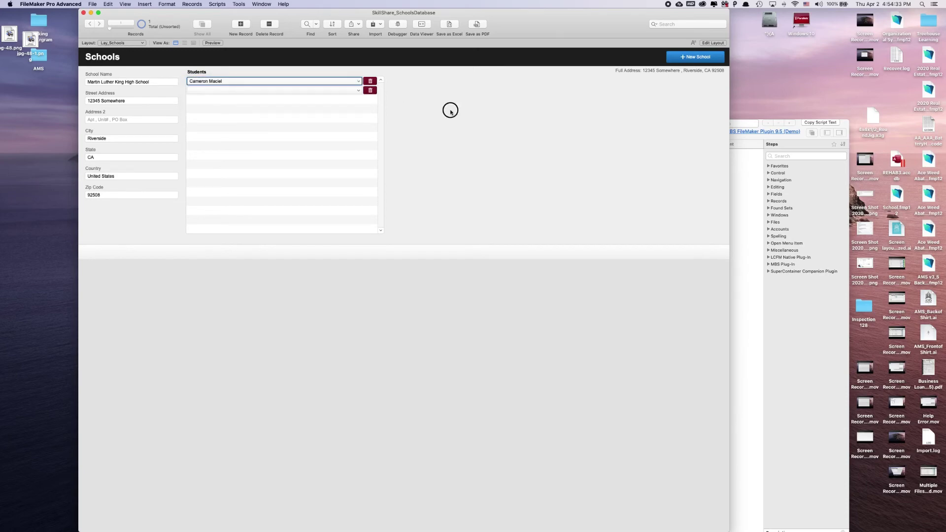
Pick a second, third, fourth and fifth student in the following portal rows
left_click(358, 90)
left_click(344, 107)
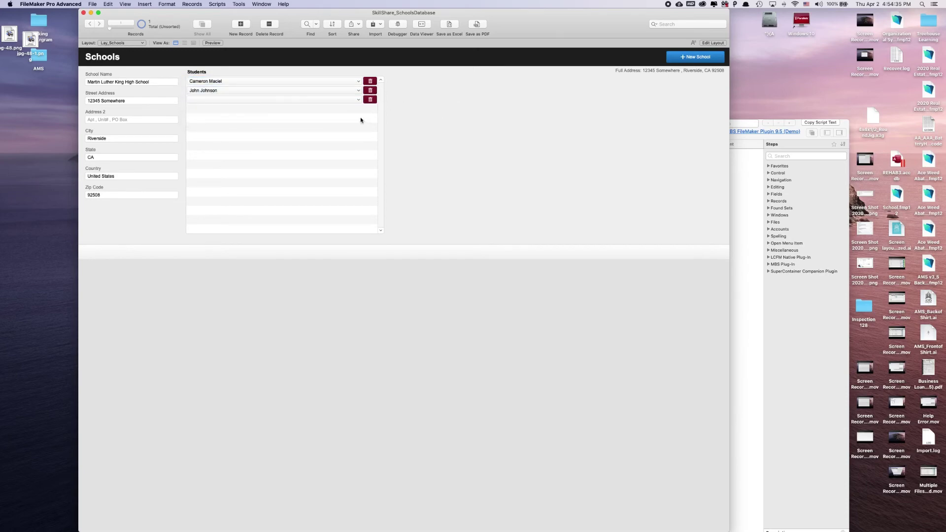
left_click(344, 99)
left_click(264, 129)
left_click(352, 111)
left_click(285, 131)
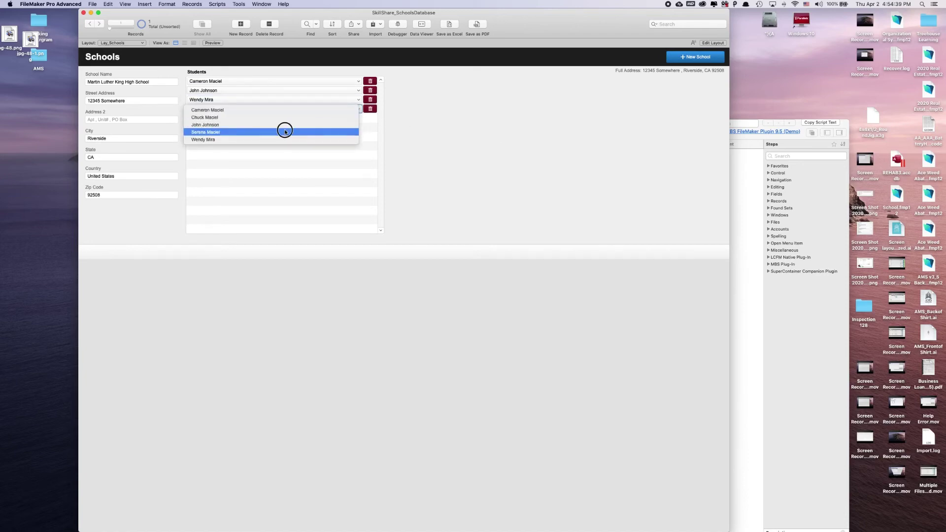
left_click(291, 121)
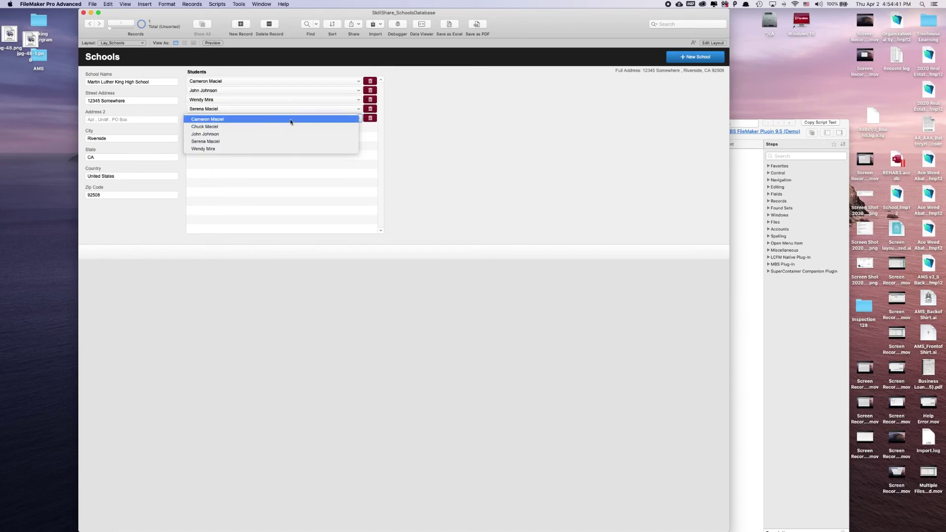
left_click(205, 127)
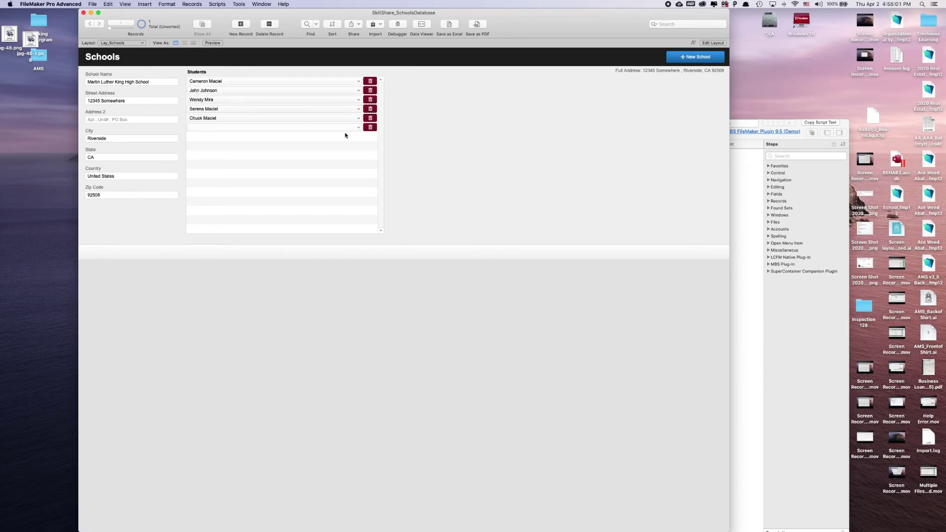
left_click(712, 43)
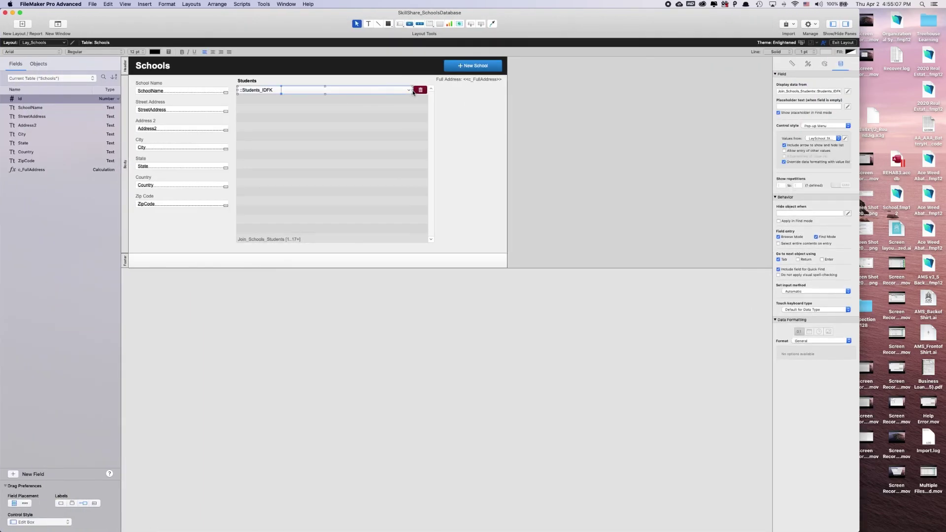
left_click_drag(413, 92, 379, 90)
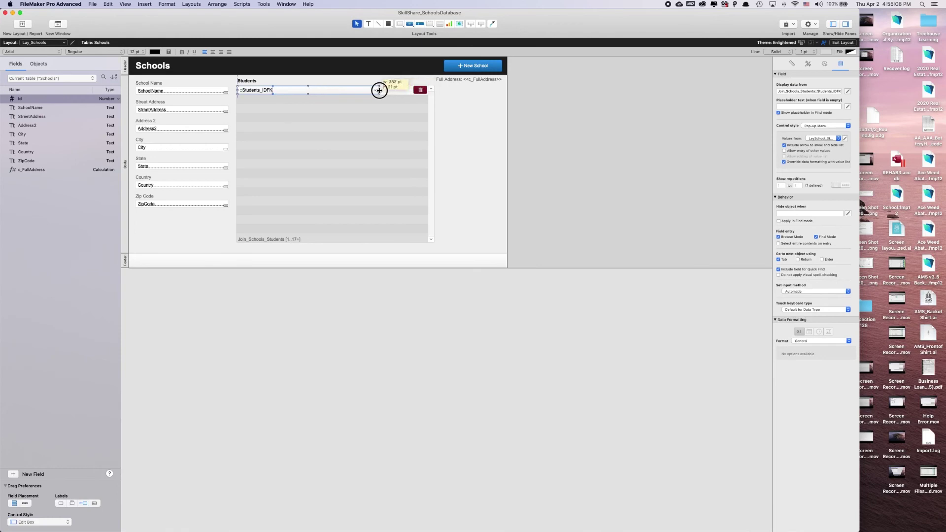
left_click(500, 97)
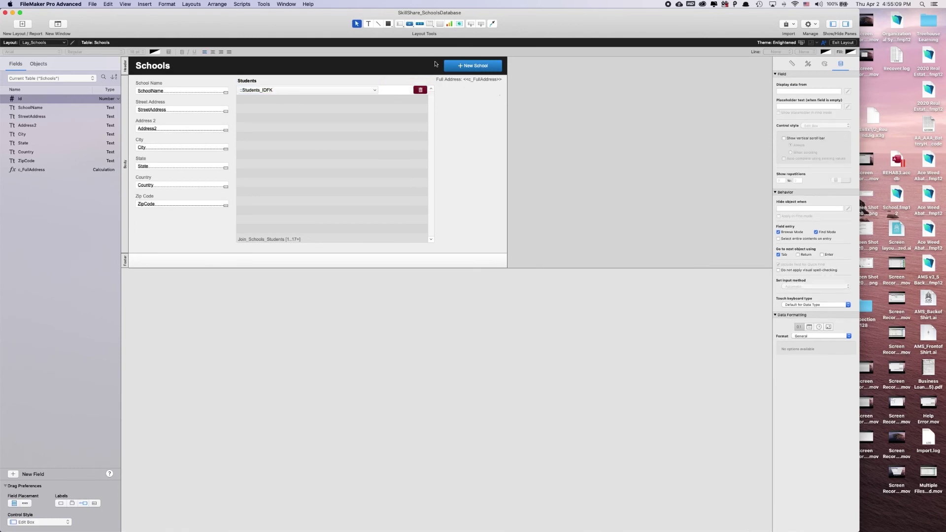
left_click(409, 24)
left_click_drag(411, 88, 382, 95)
type("View S")
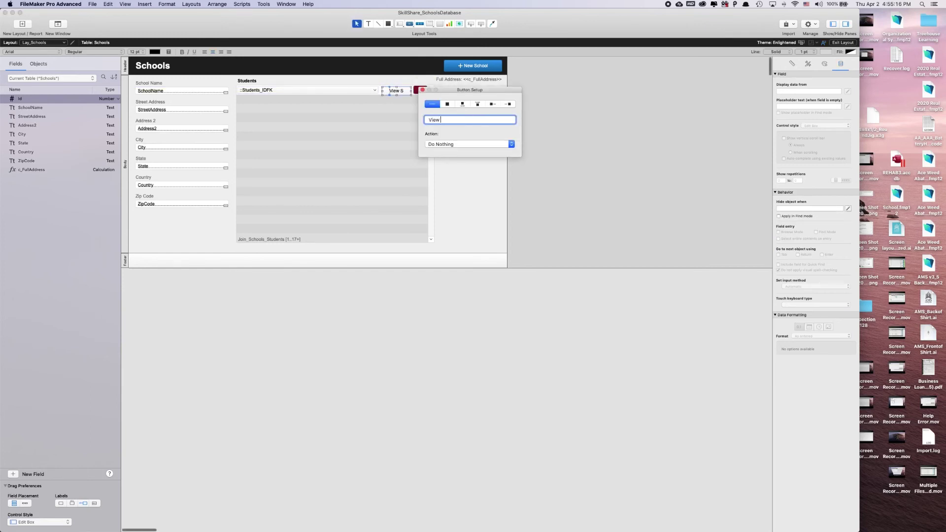
key("BackSpace")
key("Escape")
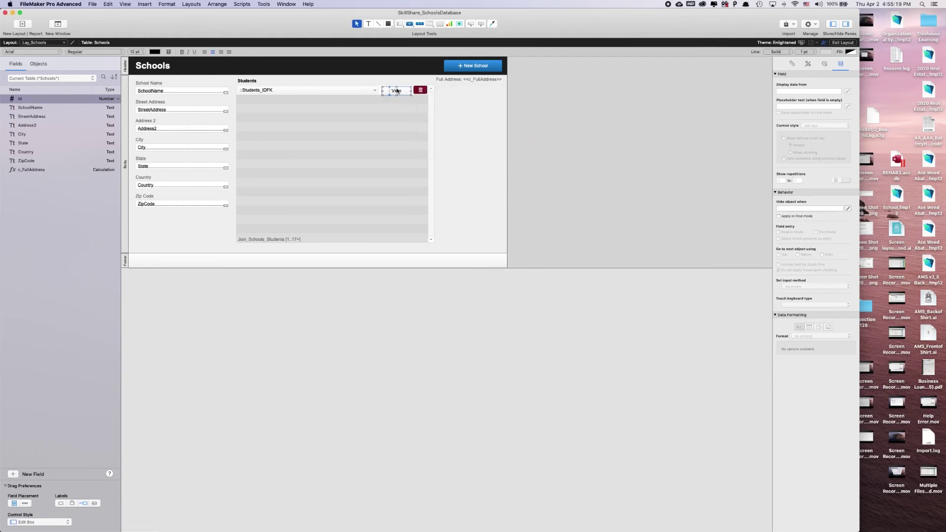
left_click_drag(397, 91, 397, 89)
left_click(446, 95)
left_click(399, 90)
left_click(808, 64)
left_click(813, 114)
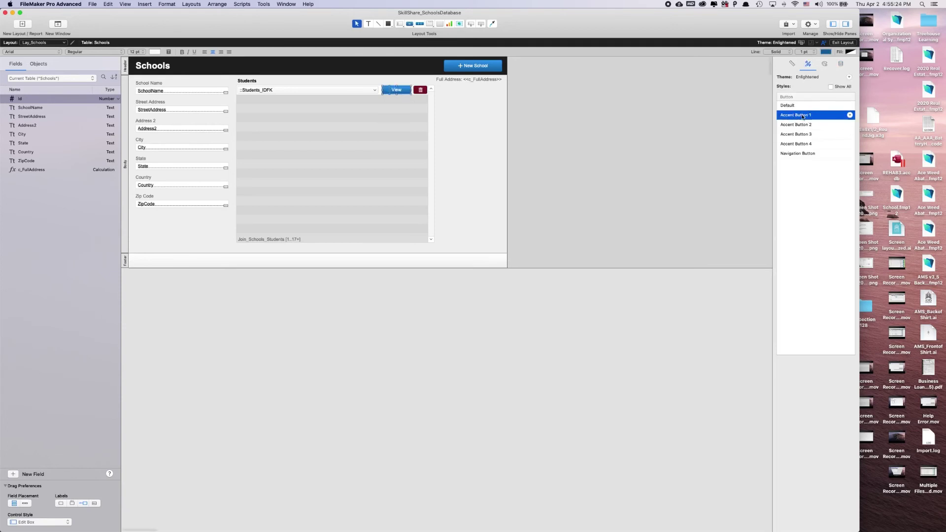
left_click(439, 130)
scroll(448, 130, "right", 2)
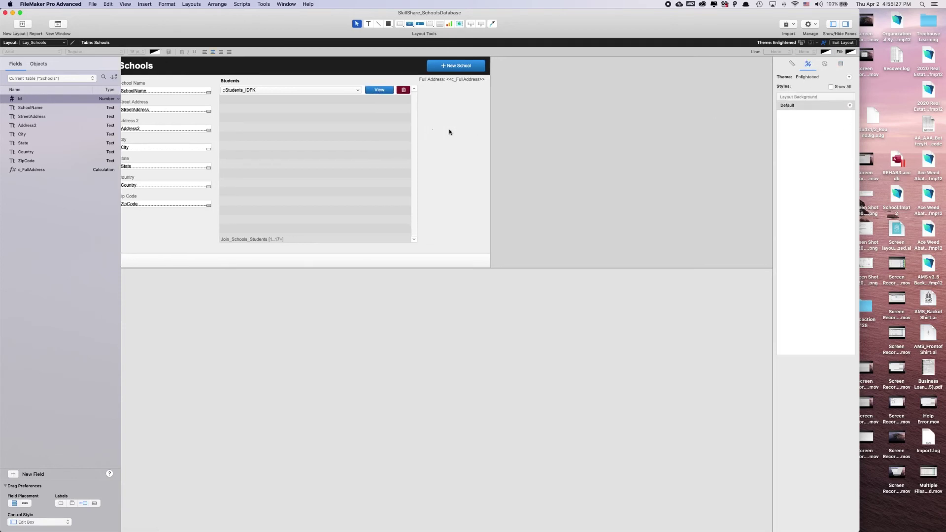
In Script Workspace, create a new script named View Student in the Layout Schools folder
key("super+shift+s")
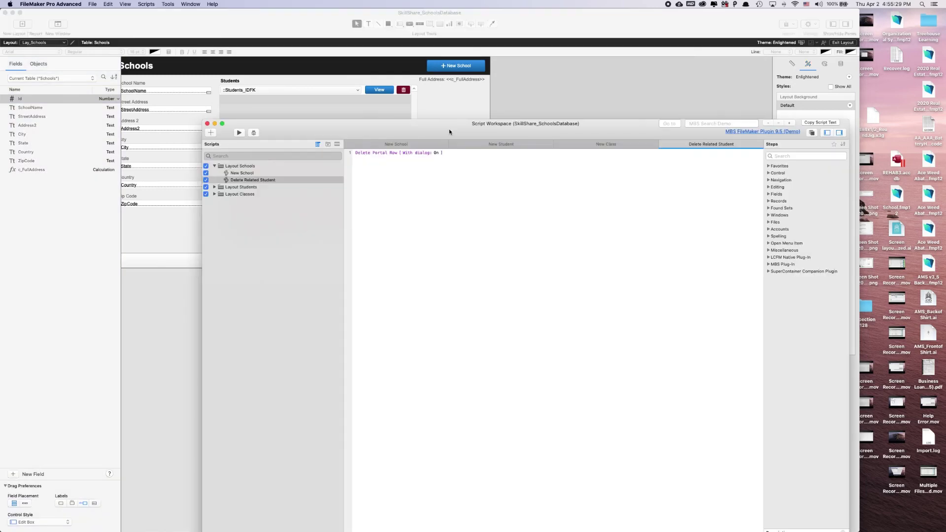
left_click(237, 173)
left_click(237, 181)
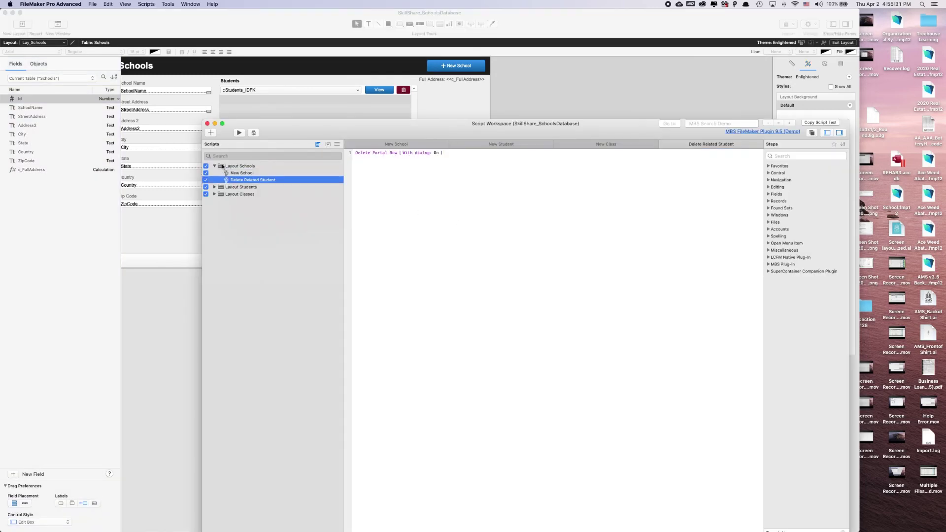
left_click(210, 132)
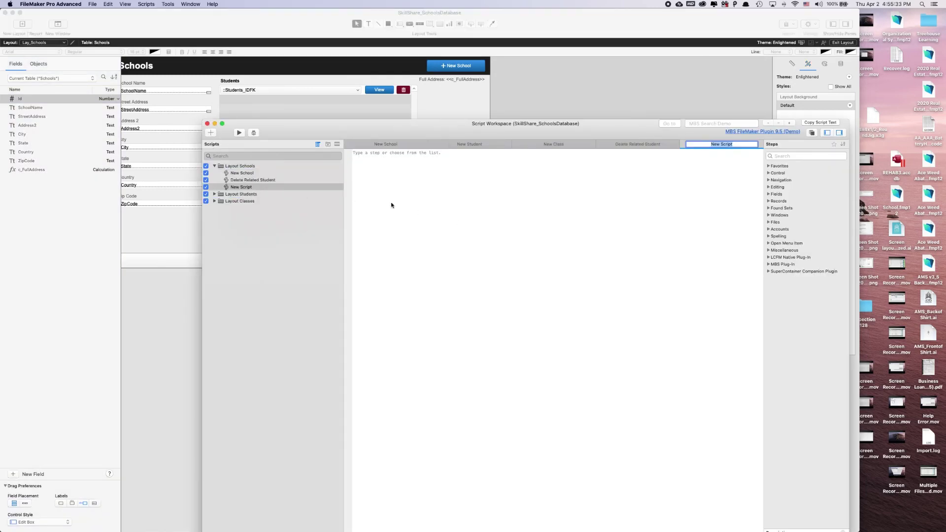
type("View Student")
key("Return")
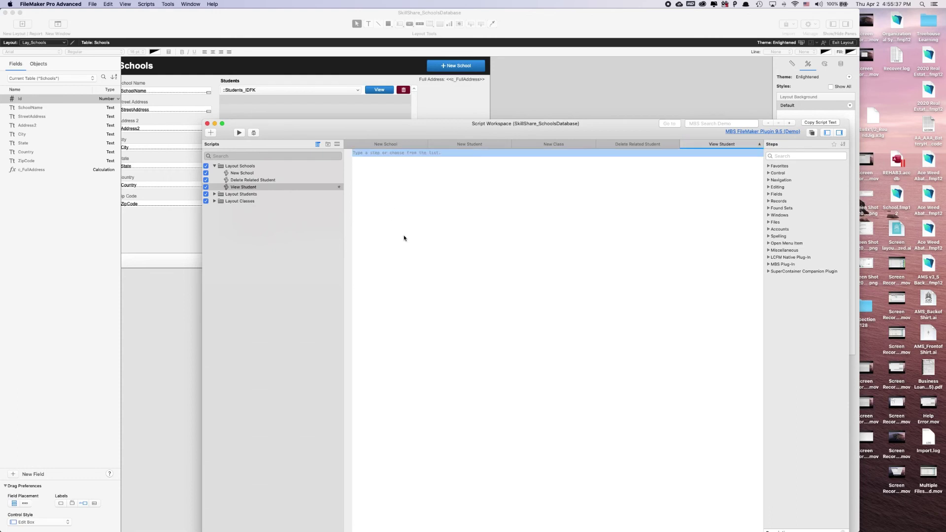
Add a Go to Related Record step by typing 'go to related'
left_click(451, 245)
left_click_drag(403, 124, 336, 228)
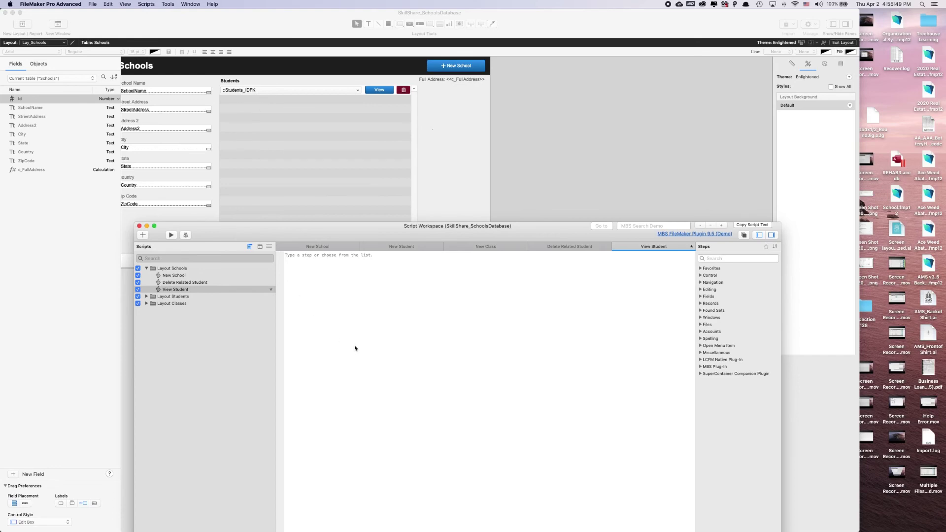
type("go t")
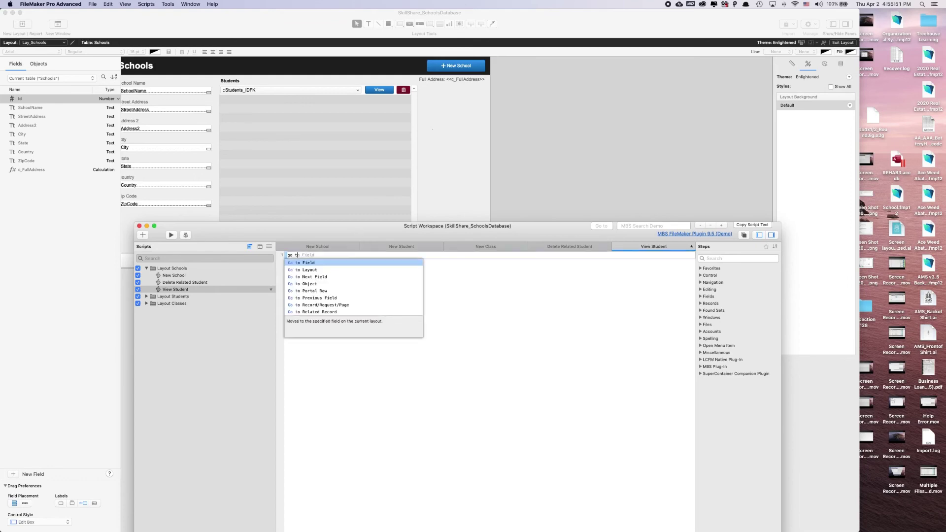
type("o related")
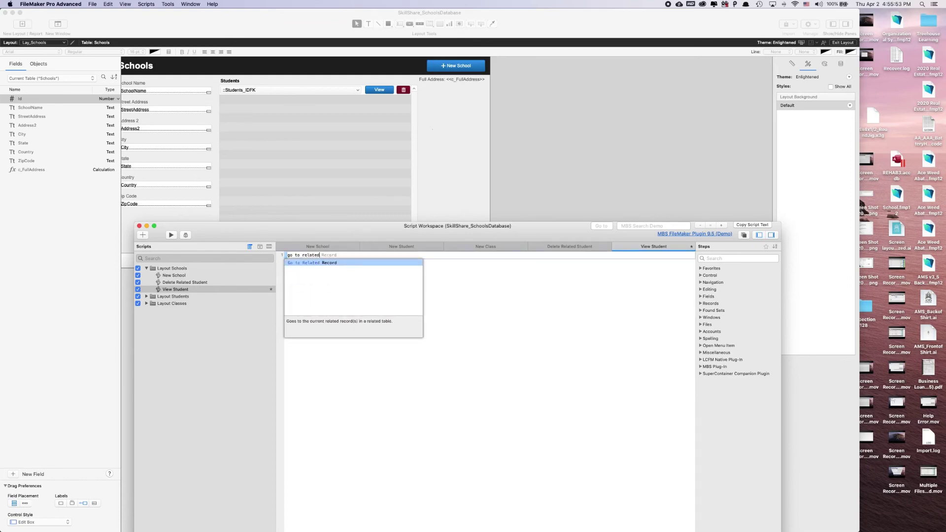
key("Return")
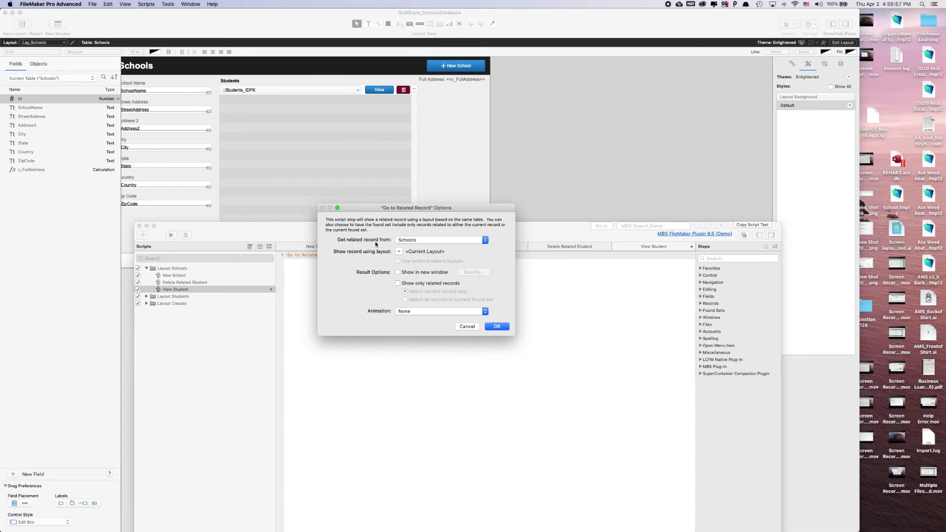
Try Join_Schools_Students as the related-record source, cancelling the specific-layout choice twice
left_click(398, 252)
left_click(409, 270)
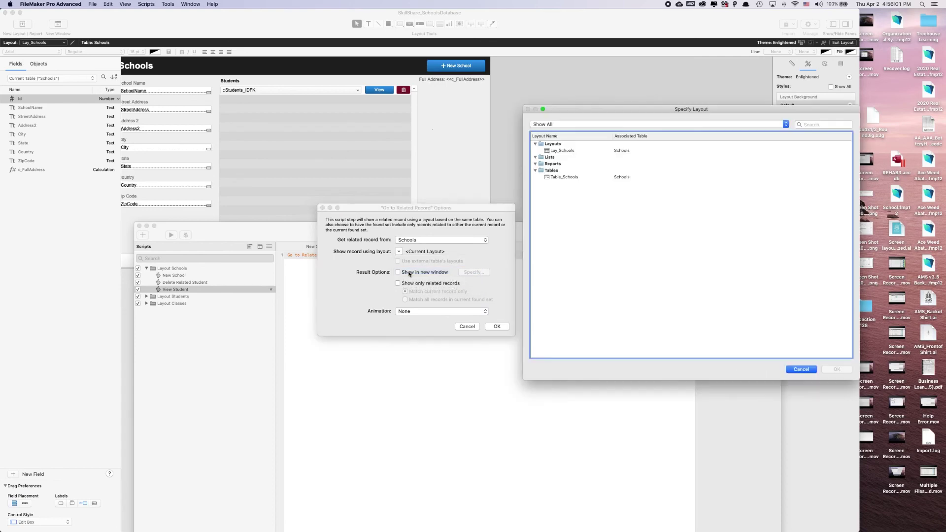
left_click(801, 369)
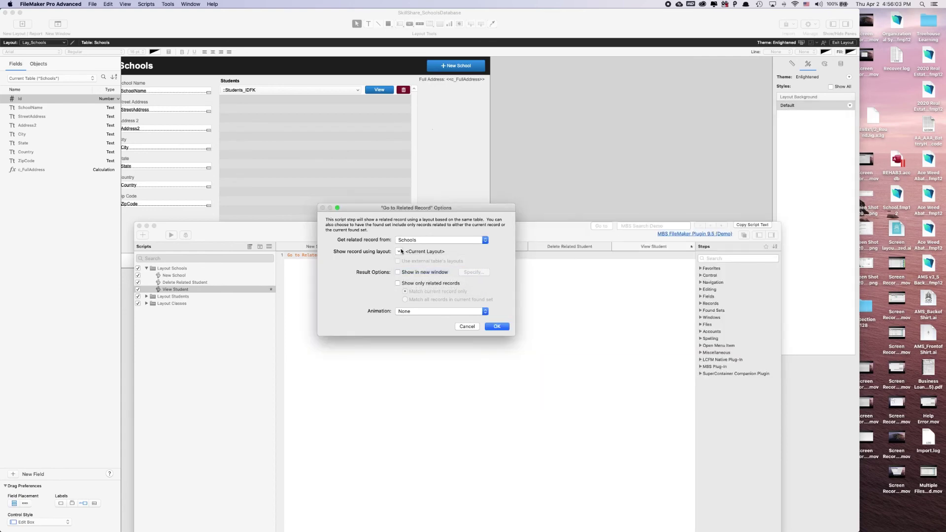
left_click(407, 240)
left_click(417, 233)
left_click(397, 255)
left_click(419, 270)
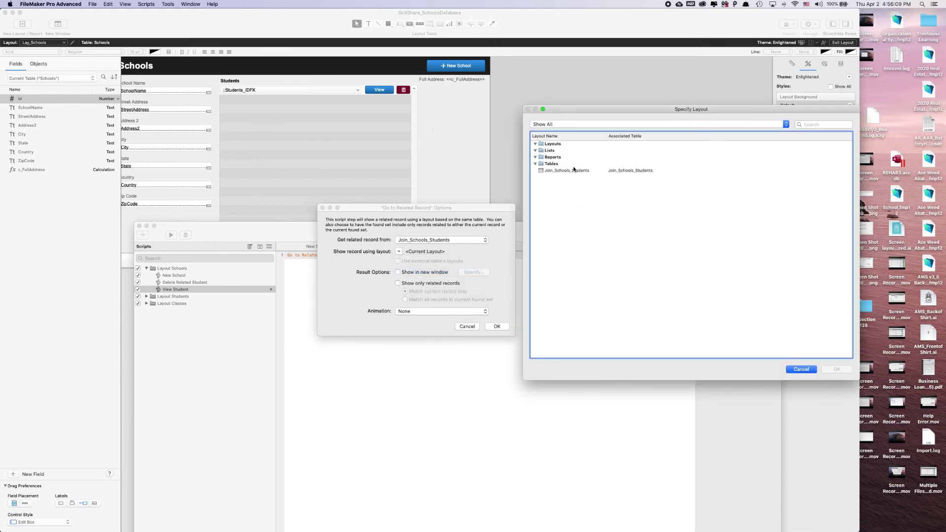
left_click(801, 369)
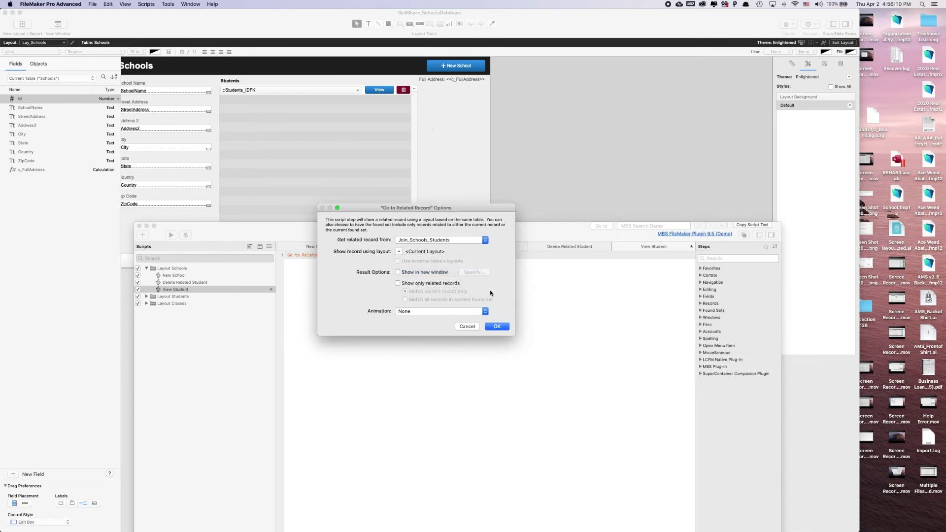
Get related records from Students shown on Lay_Students, confirm, and close Script Workspace
left_click(424, 241)
left_click(424, 254)
left_click(398, 251)
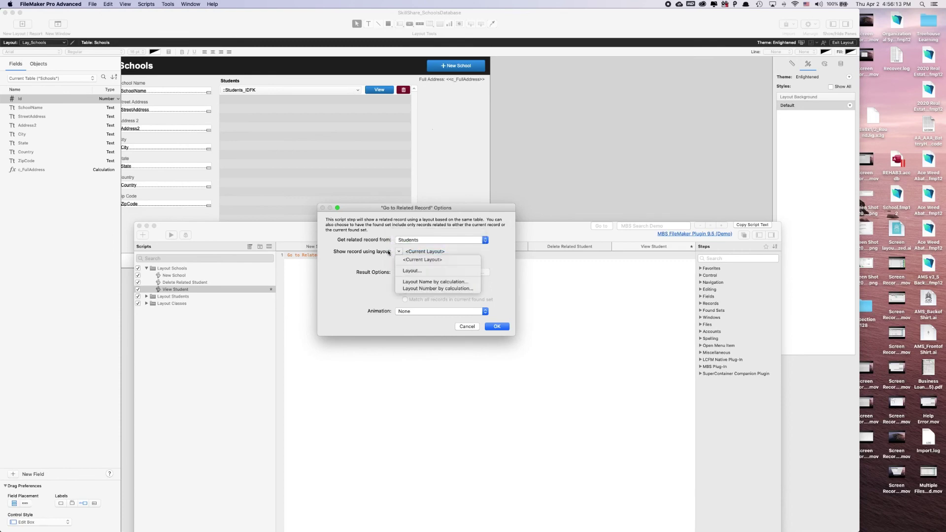
left_click(411, 271)
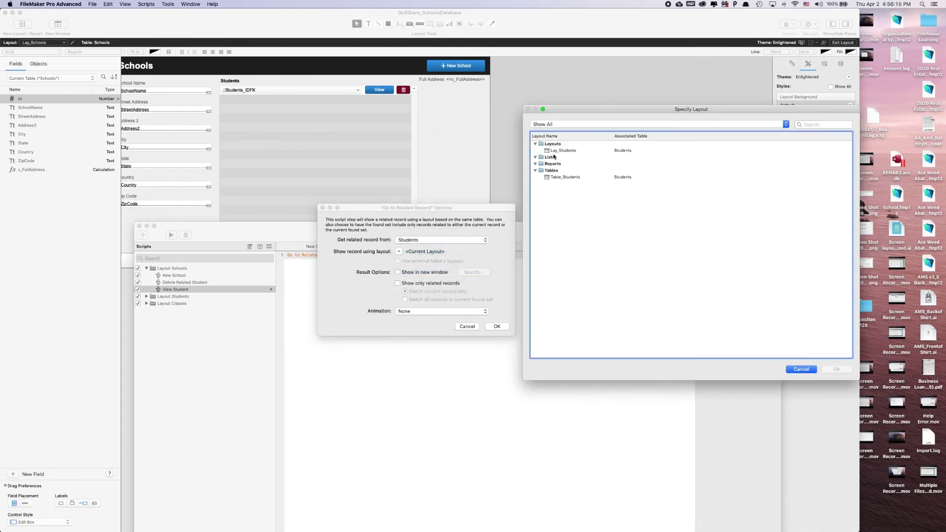
left_click(837, 369)
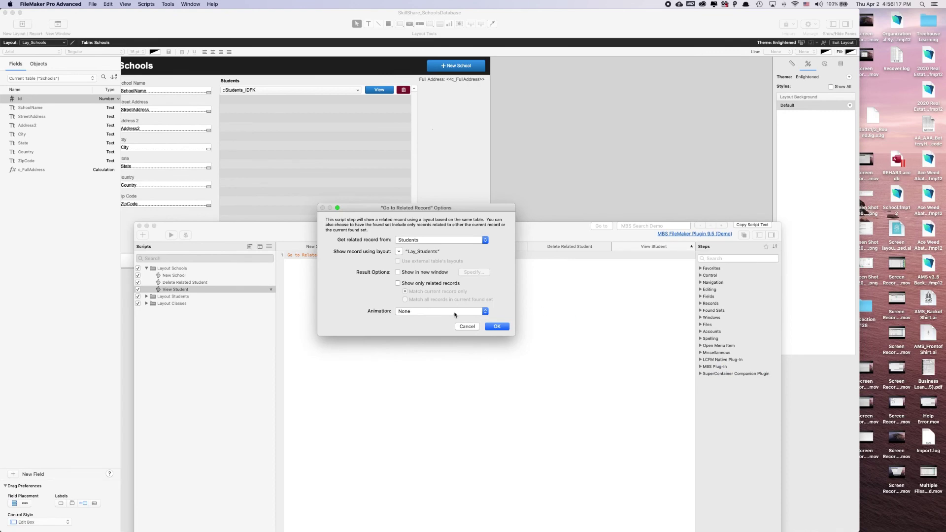
left_click(492, 325)
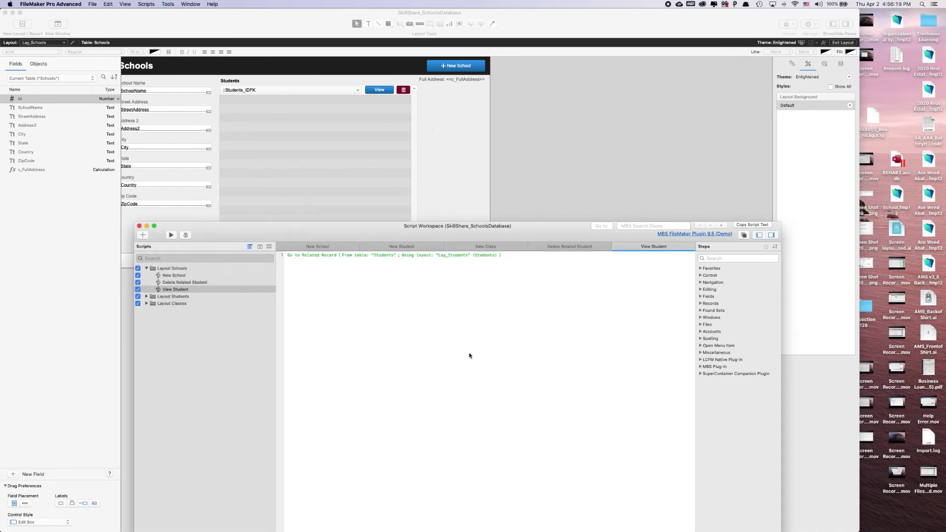
left_click_drag(196, 229, 191, 199)
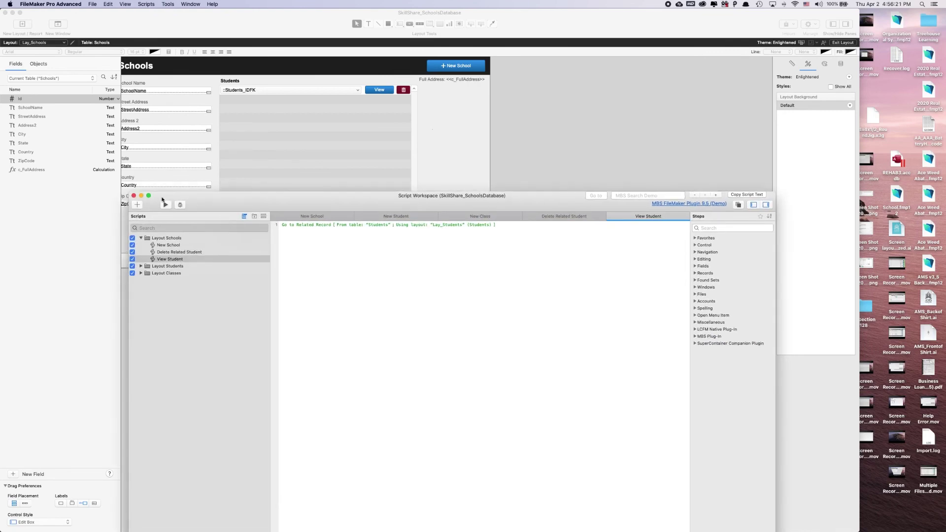
left_click(133, 195)
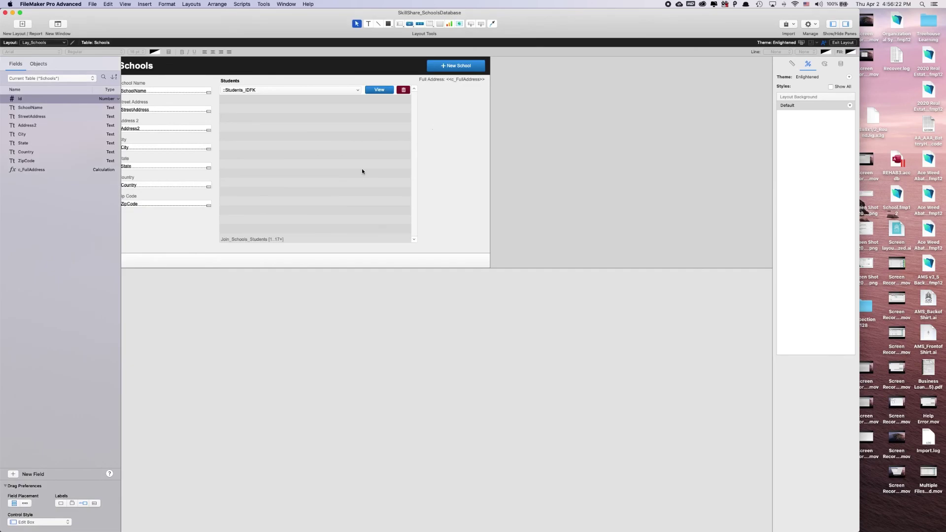
Set the portal's View button to Perform Script View Student
double_click(385, 91)
left_click(463, 142)
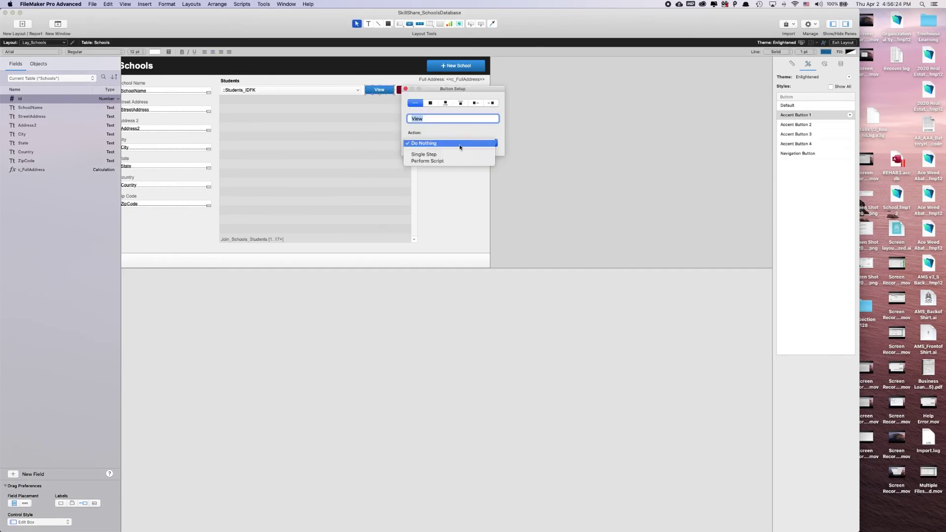
left_click(437, 161)
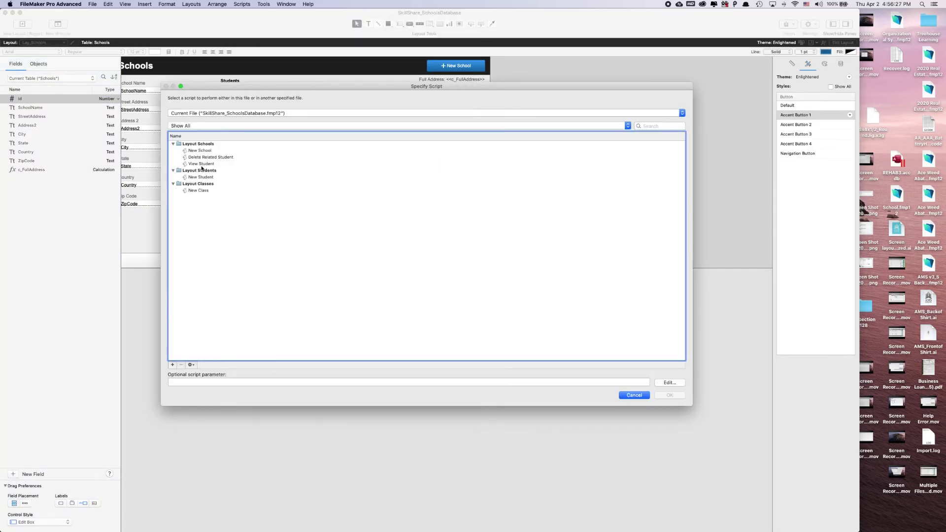
double_click(200, 163)
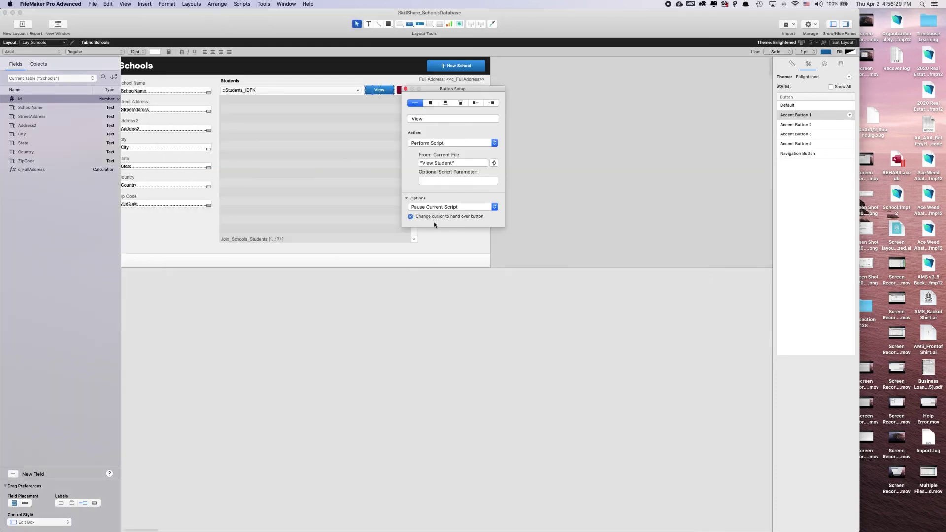
left_click(405, 89)
left_click(456, 112)
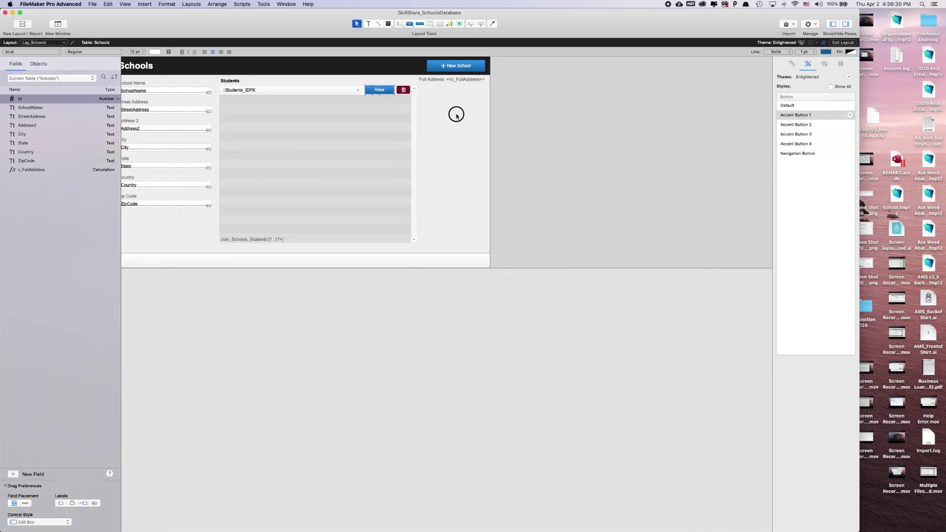
left_click(386, 91)
Widen the Students_IDFK pop-up field to the right, staying on Lay_Schools
left_click(359, 90)
left_click_drag(361, 90, 365, 90)
left_click(480, 139)
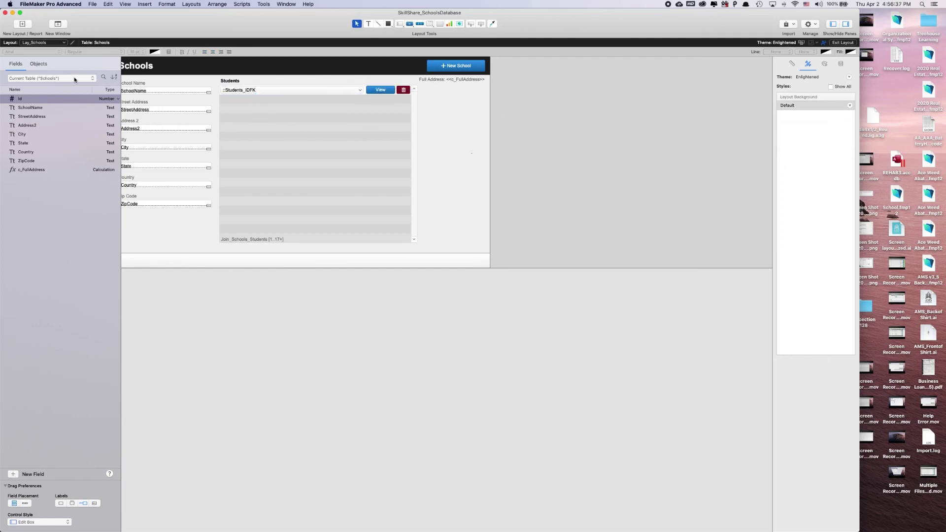
left_click(24, 44)
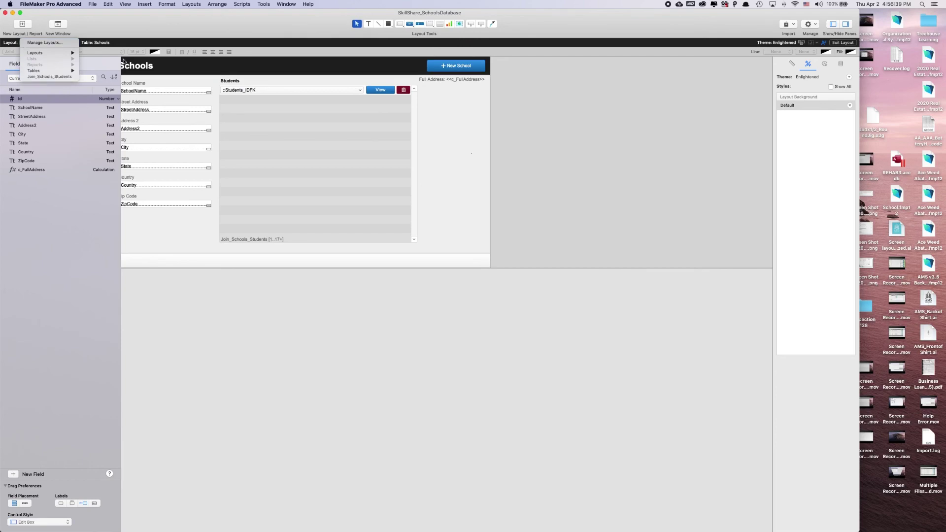
left_click(143, 36)
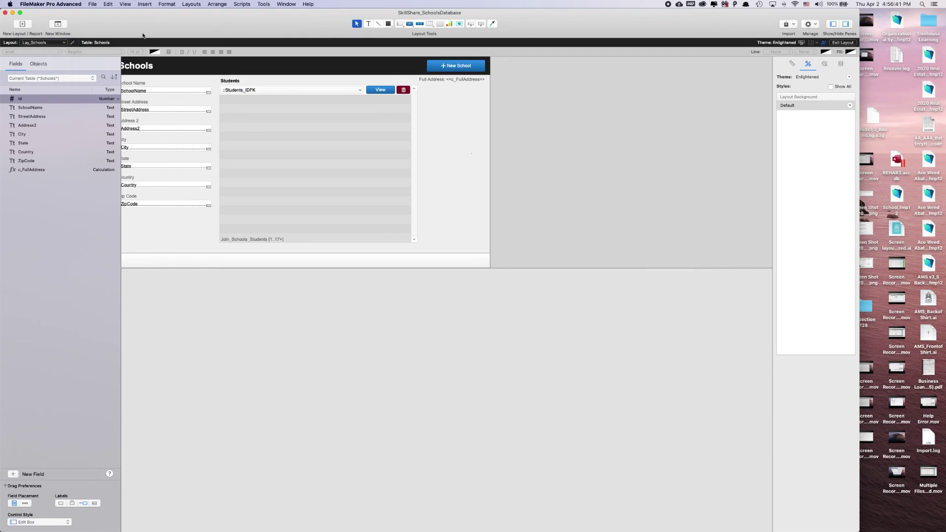
left_click_drag(453, 133, 480, 168)
key("Delete")
left_click(92, 4)
left_click(92, 4)
left_click(93, 4)
In Manage Layouts, rename Join_Schools_Students to Table_Join_Schools_Students
mouse_move(101, 63)
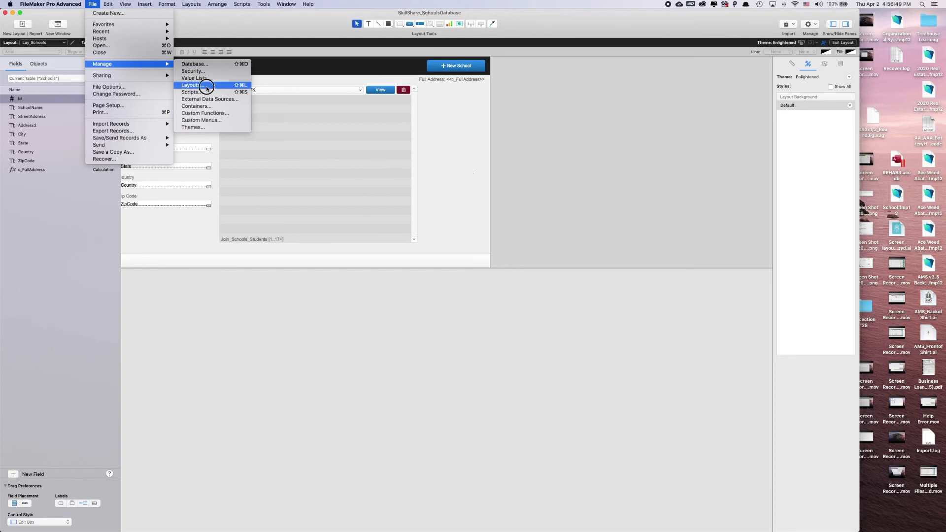
left_click(206, 87)
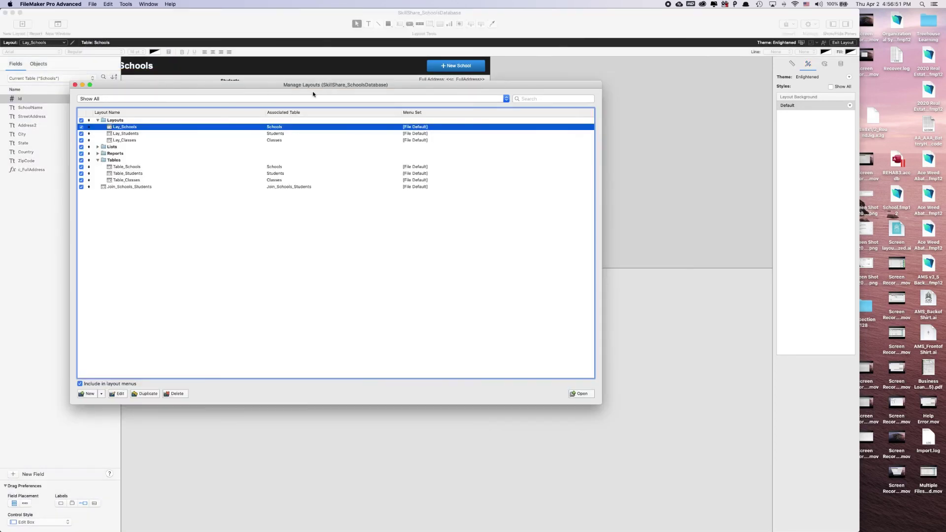
left_click_drag(314, 90, 446, 98)
left_click(296, 229)
left_click(251, 195)
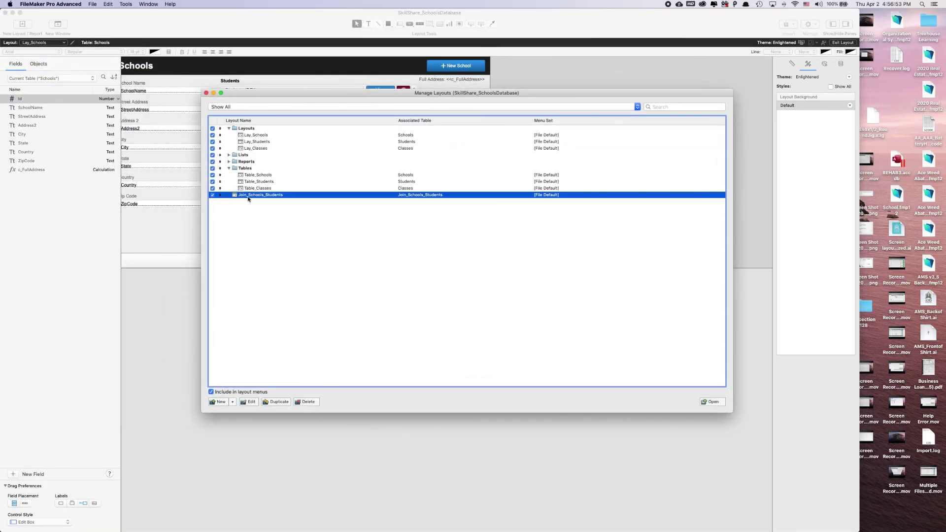
double_click(251, 195)
left_click(513, 178)
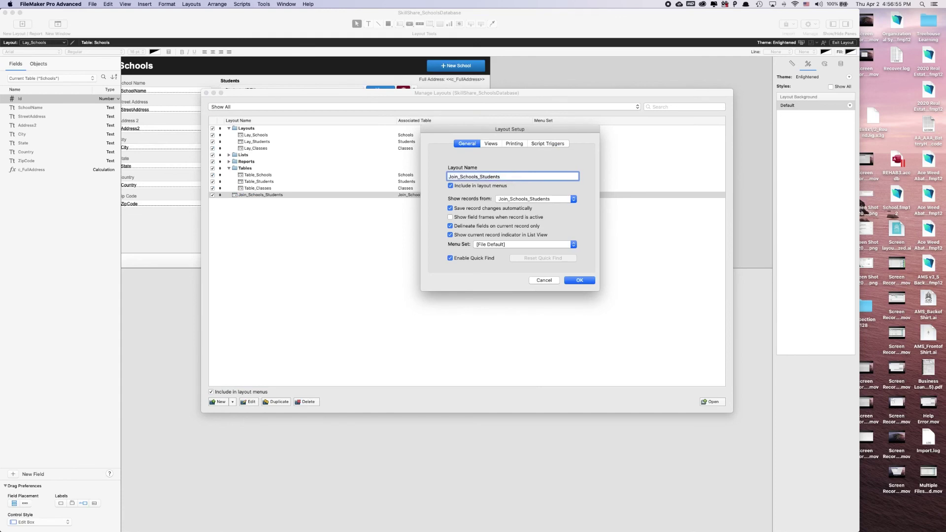
type("Table_")
left_click(496, 144)
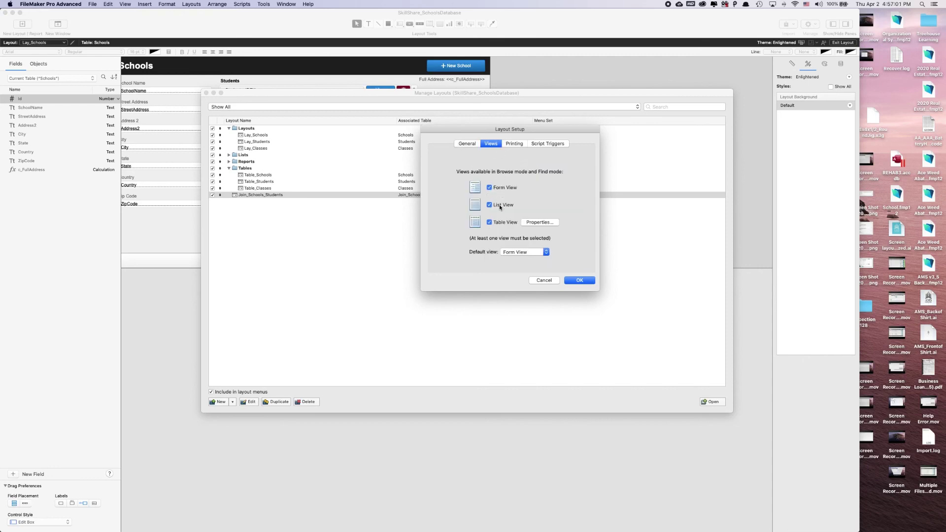
key("Return")
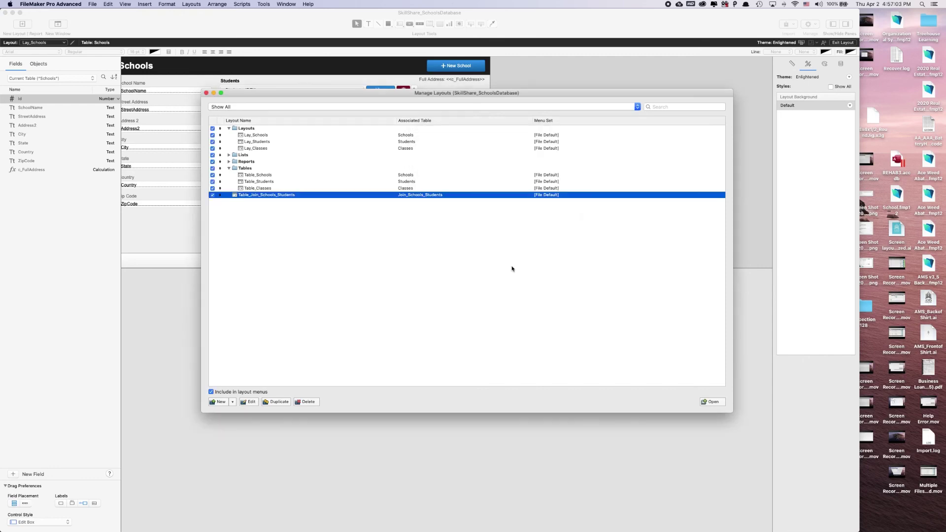
Move Table_Join_Schools_Students into the Tables folder and close Manage Layouts
left_click(359, 234)
left_click(254, 193)
left_click_drag(264, 191, 265, 192)
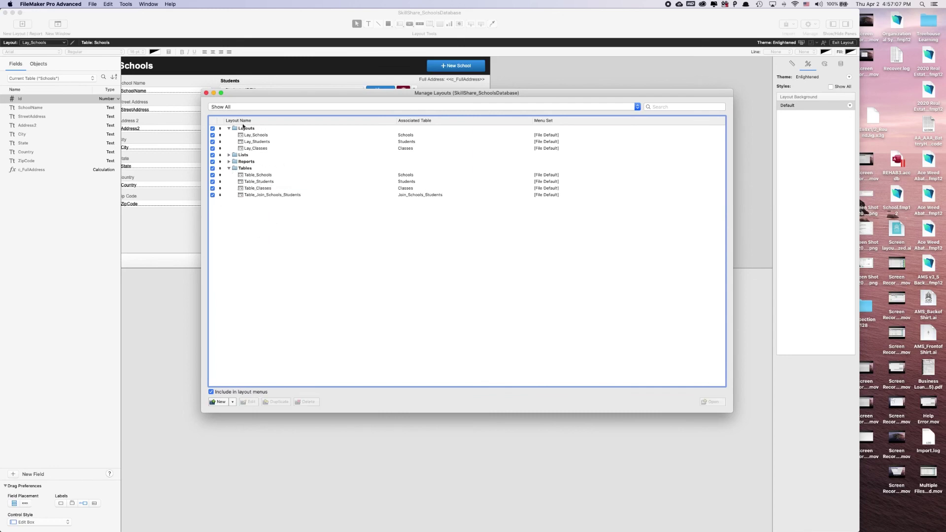
left_click(206, 93)
left_click(45, 42)
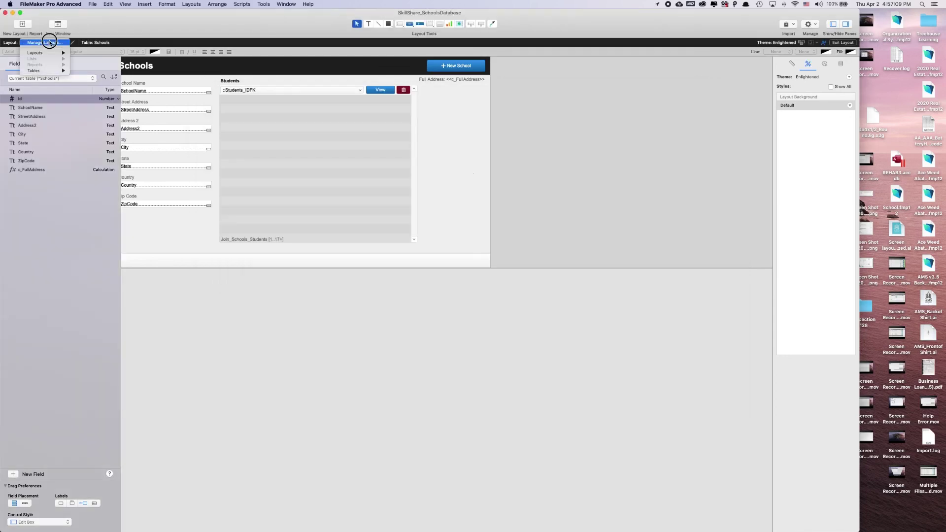
Browse Tables > Table_Join_Schools_Students, widen its Students_IDFK column, and open Modify Table View
mouse_move(49, 70)
left_click(107, 88)
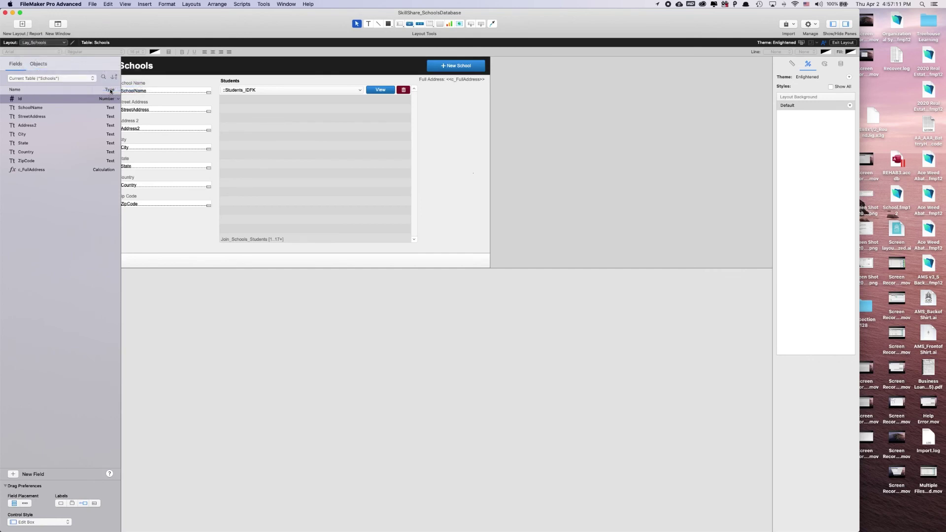
left_click(843, 42)
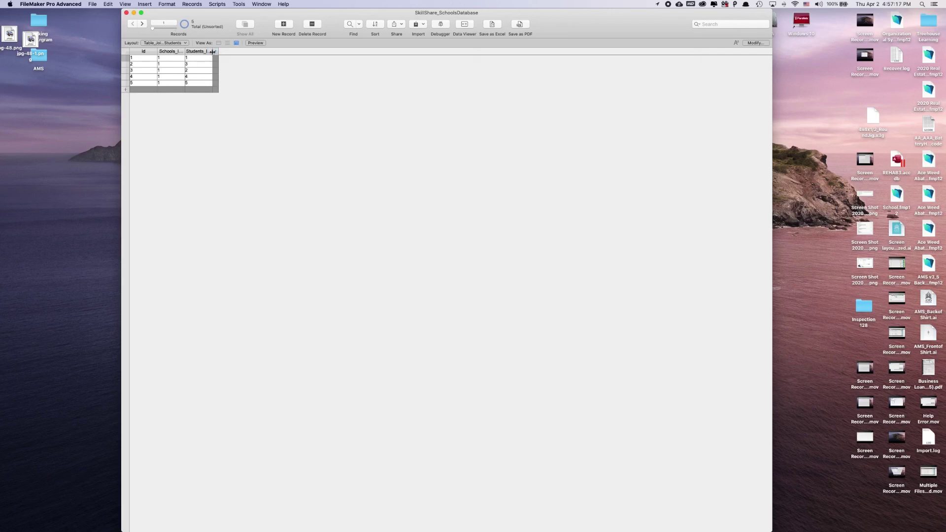
left_click_drag(212, 54, 237, 54)
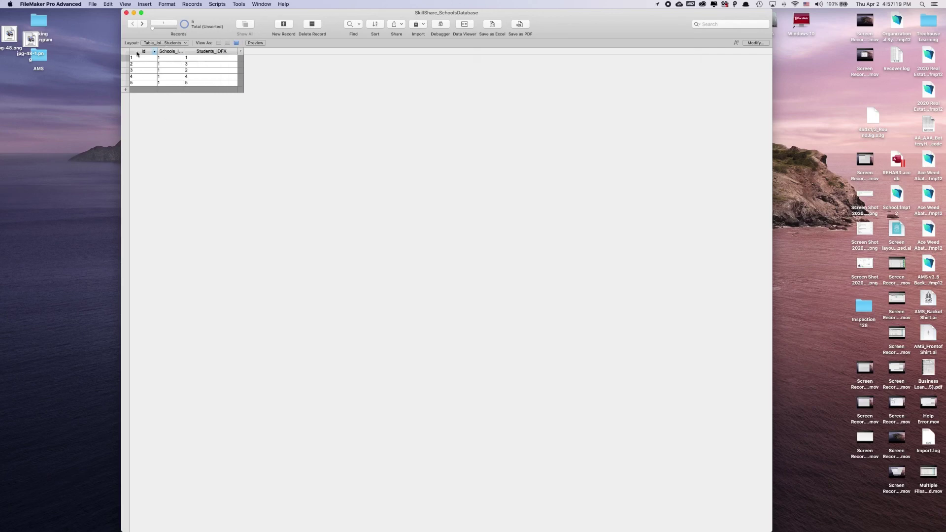
left_click(187, 43)
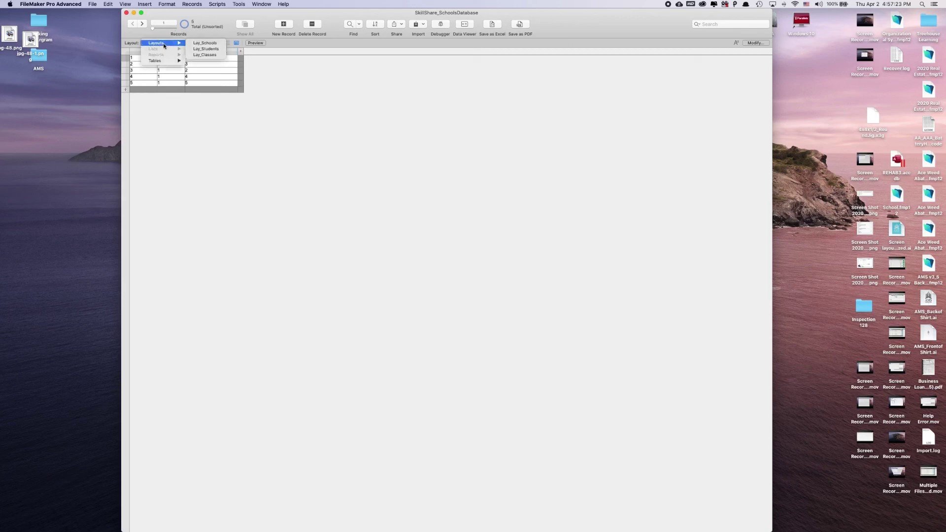
left_click(164, 43)
left_click(754, 43)
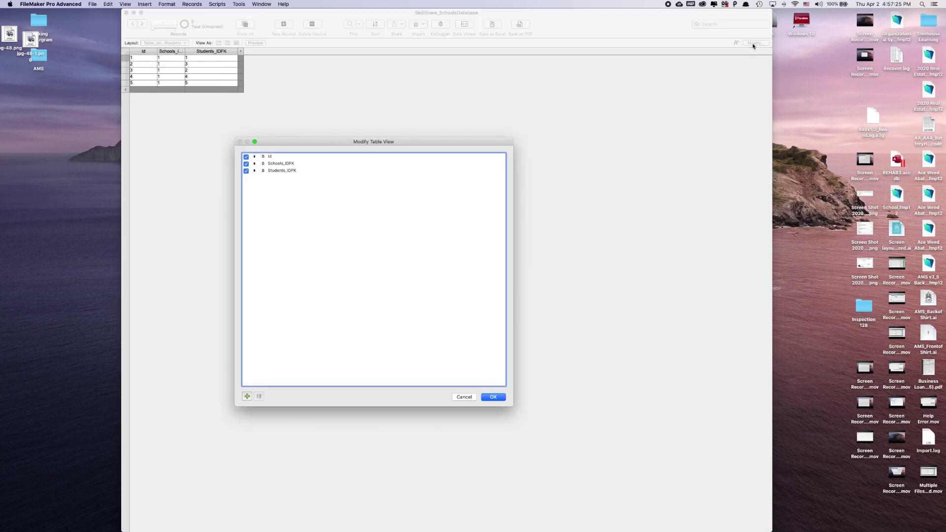
Add Schools::SchoolName as a column, placed ahead of Students_IDFK
left_click(247, 396)
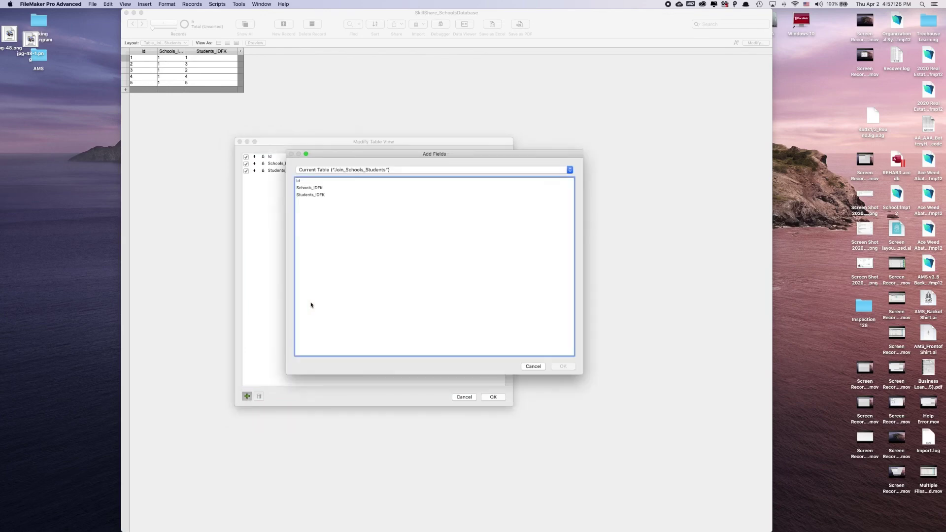
left_click(365, 169)
left_click(319, 188)
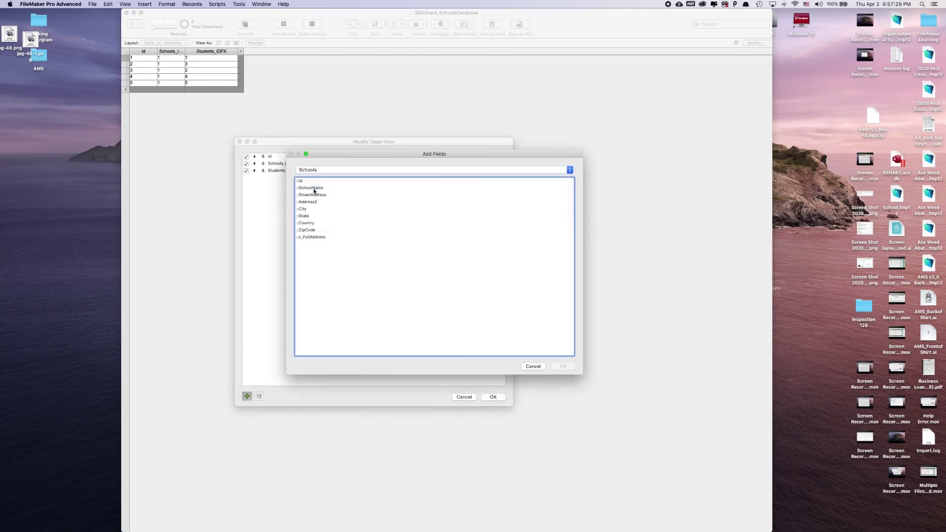
left_click(316, 187)
left_click(563, 366)
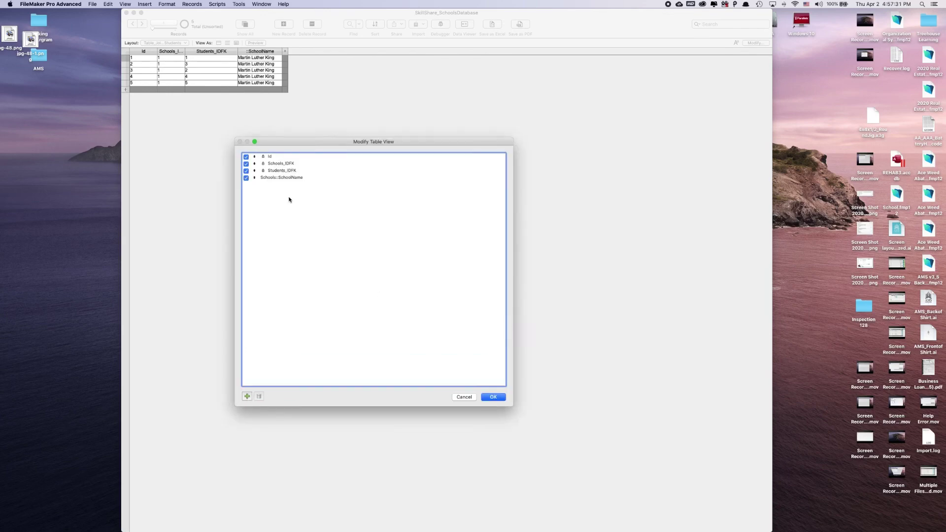
left_click_drag(254, 178, 313, 170)
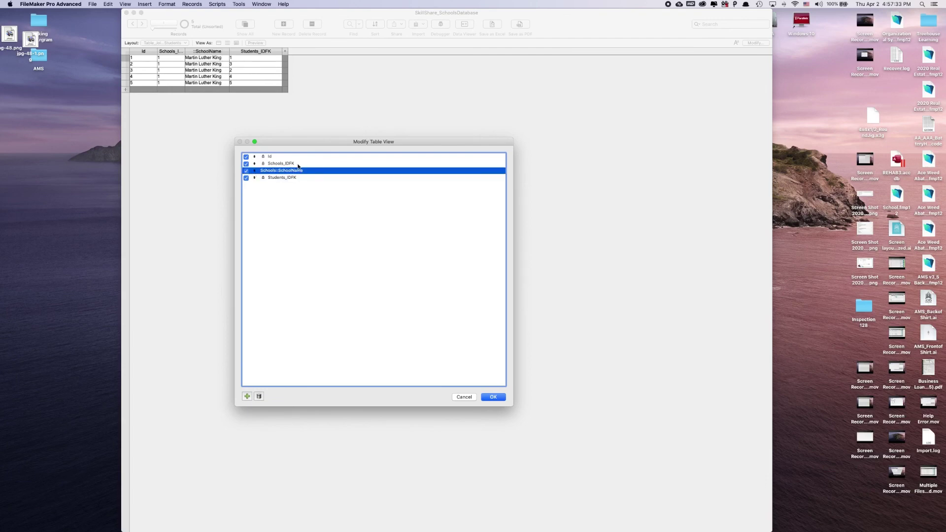
left_click(292, 218)
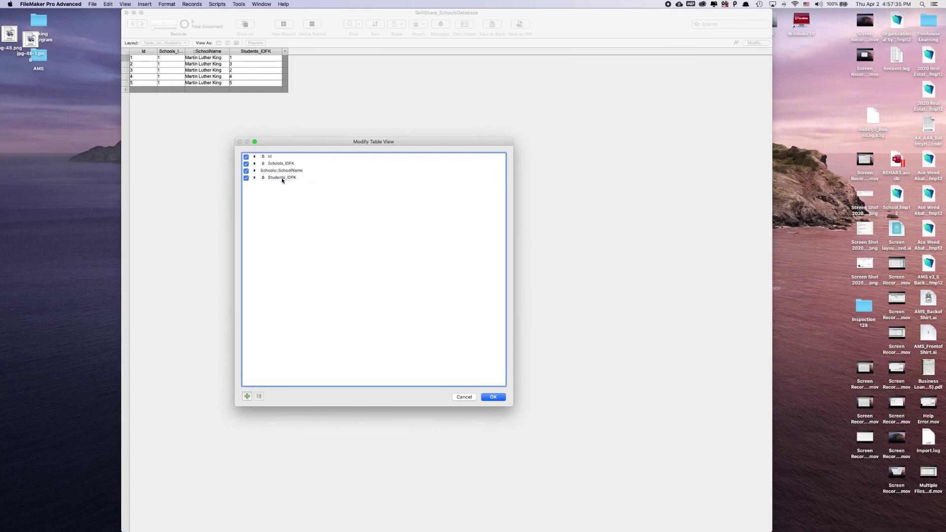
left_click(285, 178)
Add Students::c_FirstNameLastName as a column and apply the table view changes
left_click(246, 396)
left_click(356, 170)
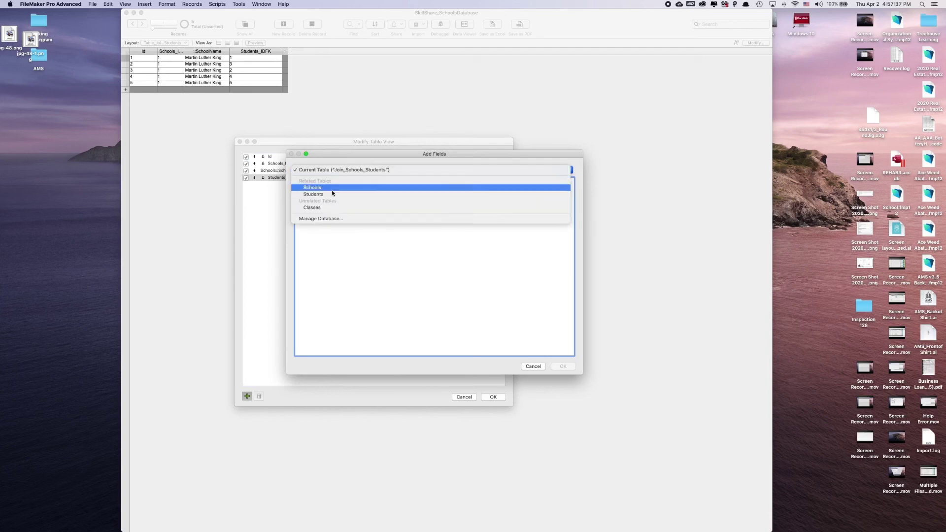
left_click(335, 194)
left_click(310, 207)
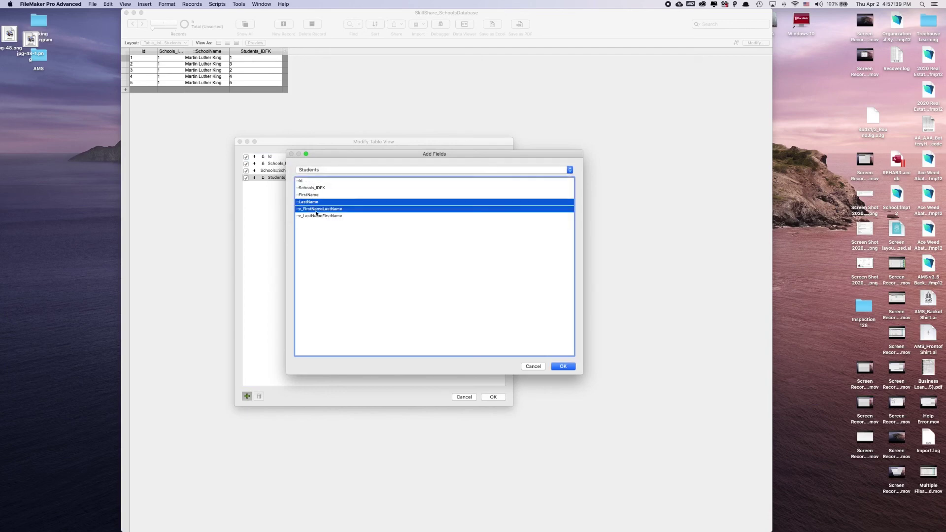
left_click(320, 235)
left_click(319, 209)
left_click(563, 366)
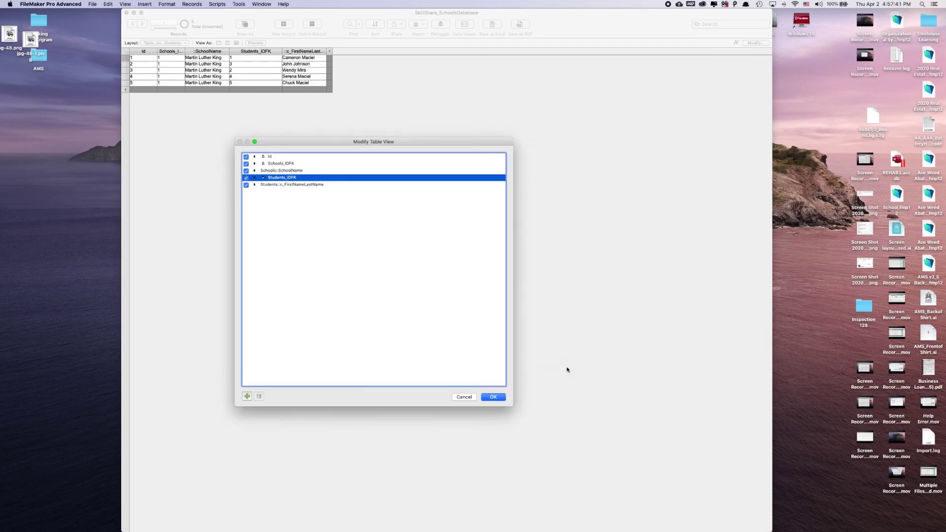
left_click(494, 397)
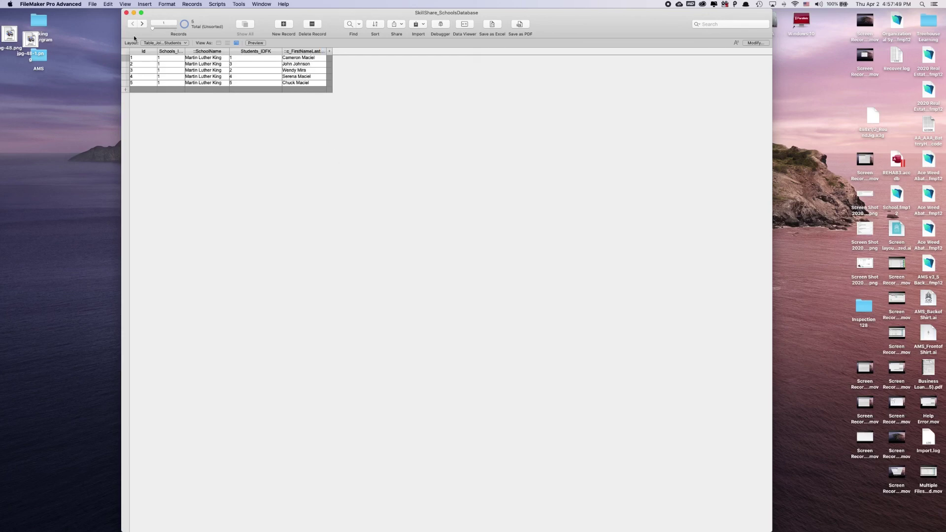
On Lay_Schools, open the first student's record with its portal View button
left_click(153, 44)
mouse_move(153, 43)
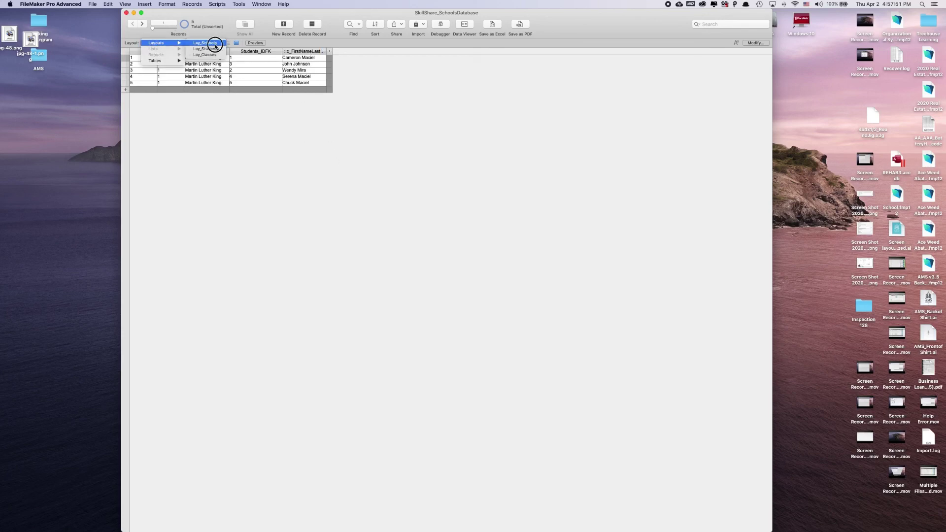
left_click(210, 43)
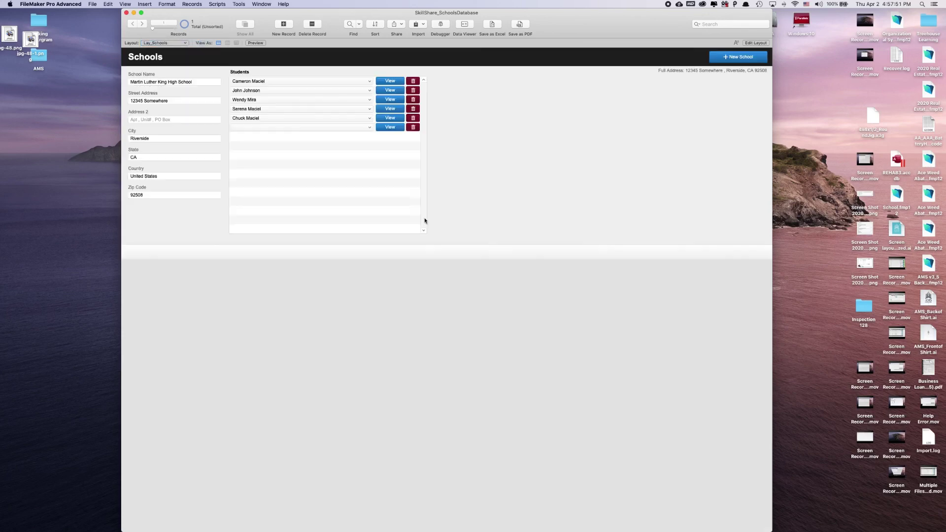
left_click(392, 81)
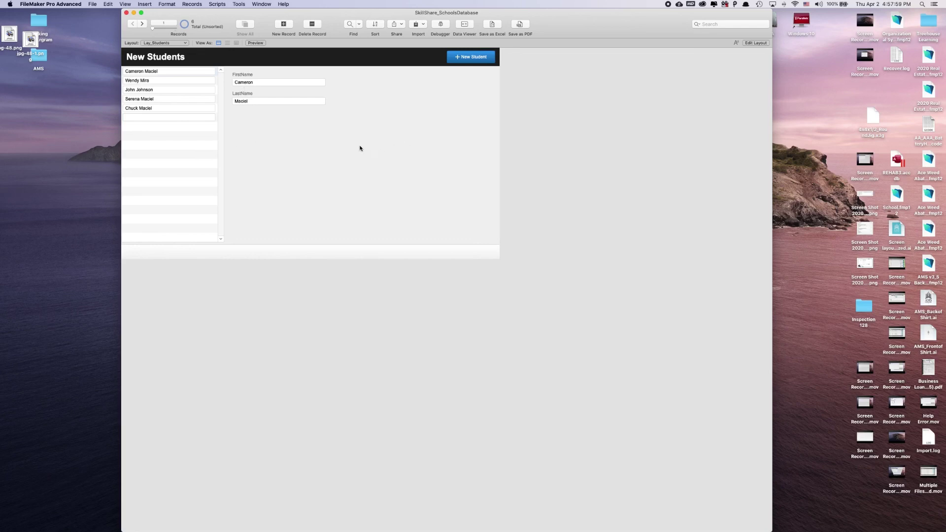
Return to Lay_Schools and open the third student's record with its View button
left_click(151, 43)
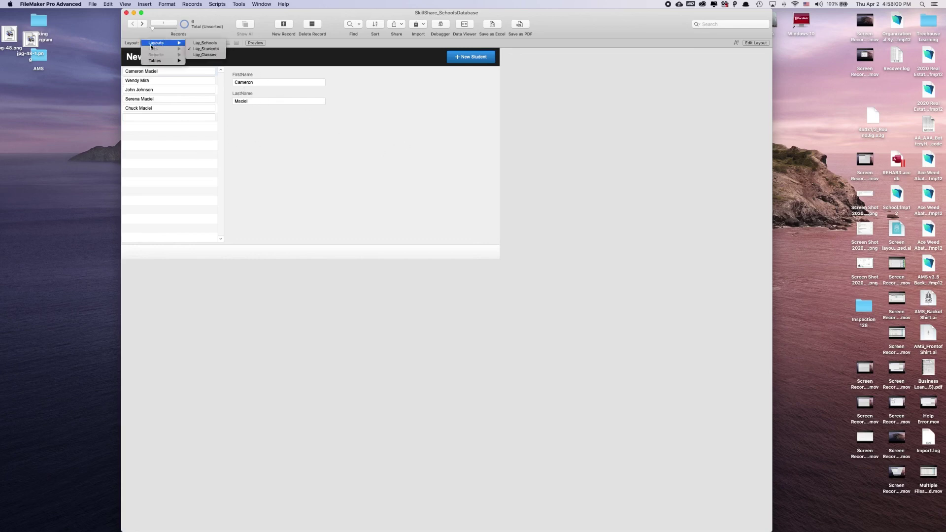
left_click(205, 43)
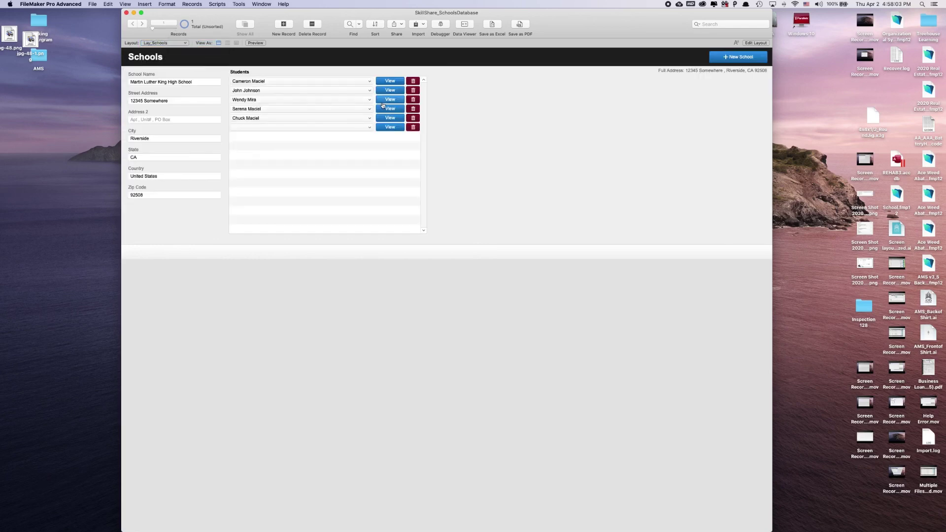
left_click(389, 100)
left_click(375, 105)
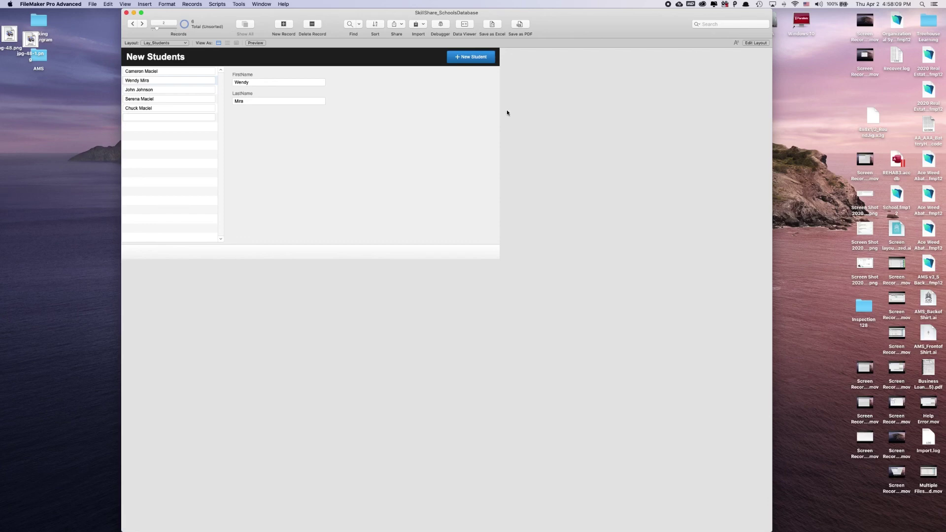
left_click(472, 137)
left_click(160, 41)
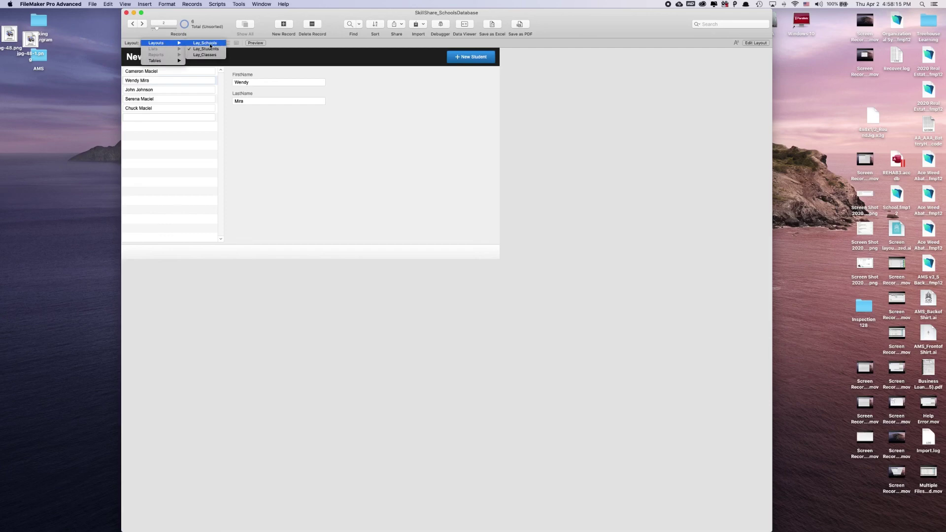